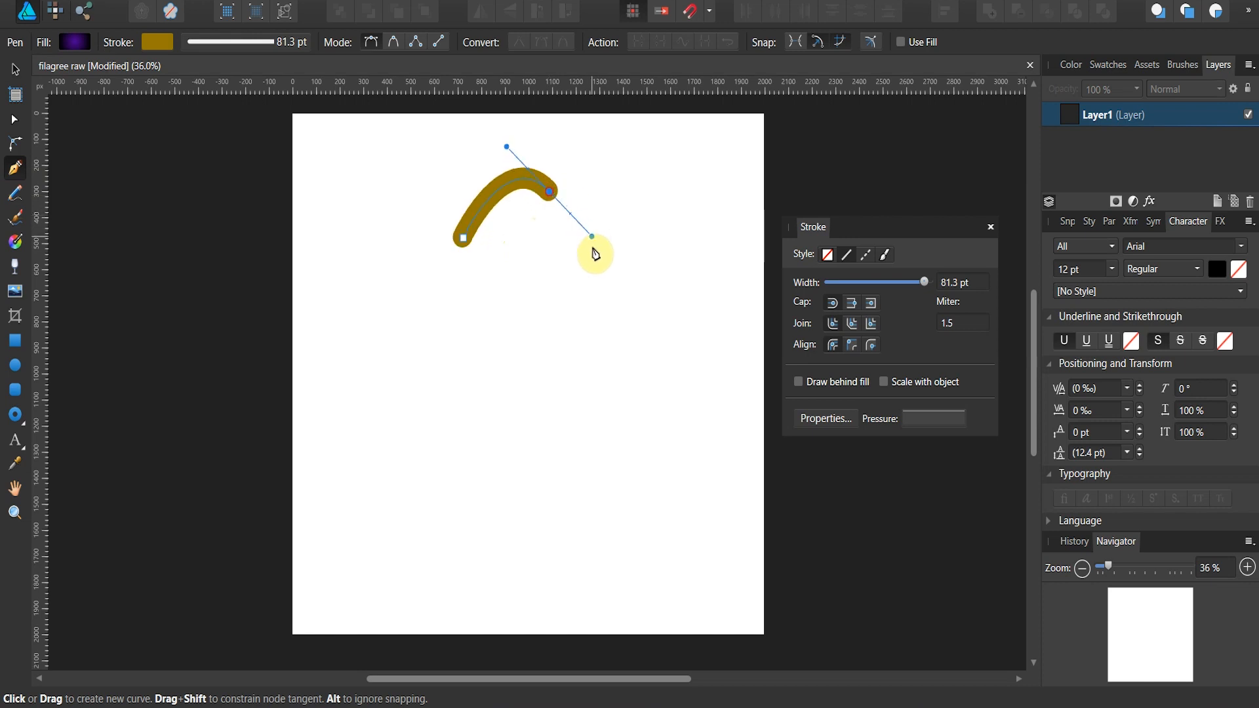
Step: Finish the S-shaped curve with two smooth nodes forming its lower hook, and colour its stroke black
drag(507, 531, 537, 545)
drag(618, 469, 616, 438)
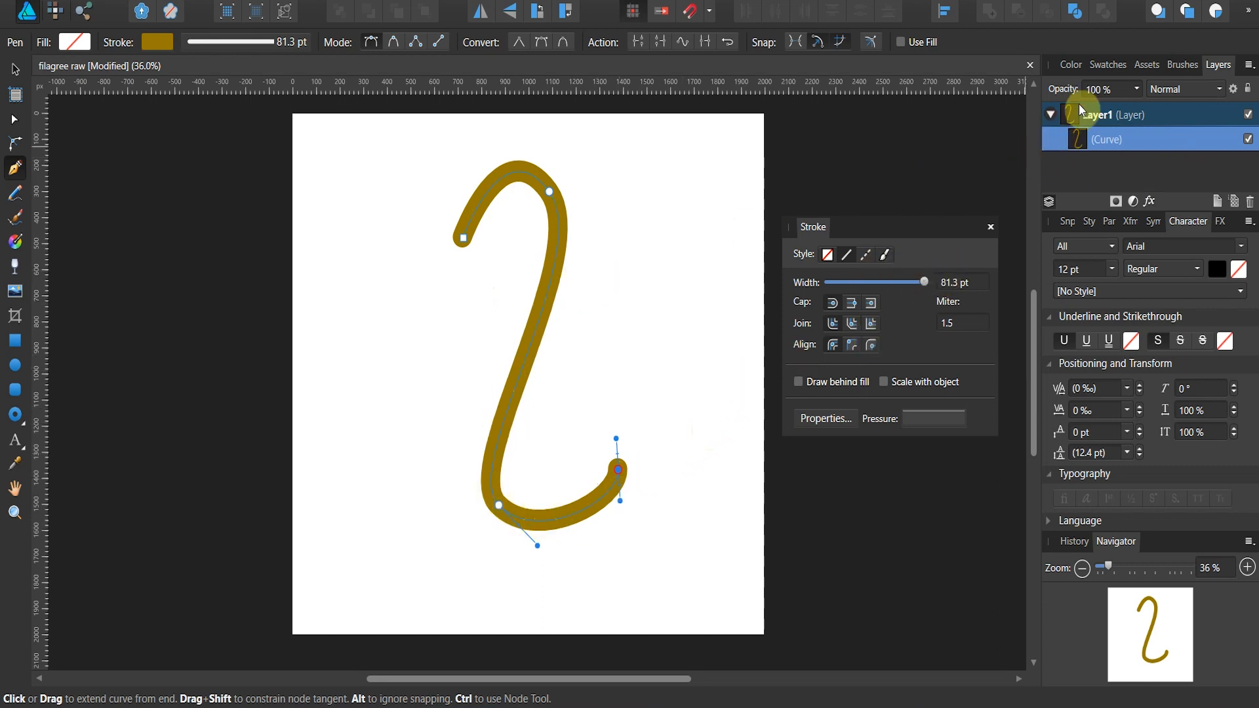
click(1070, 64)
click(1155, 143)
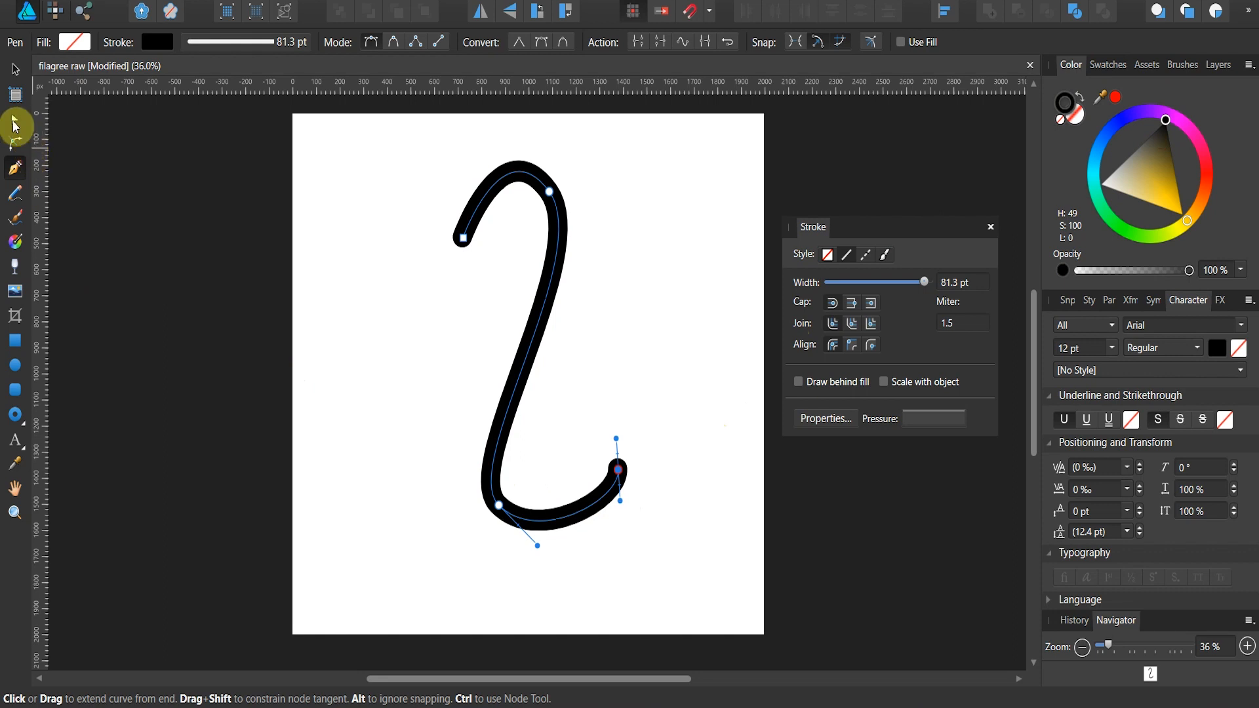
Step: Convert the curve's upper end node to smooth and adjust it and the upper bend node to round the top hook
click(15, 119)
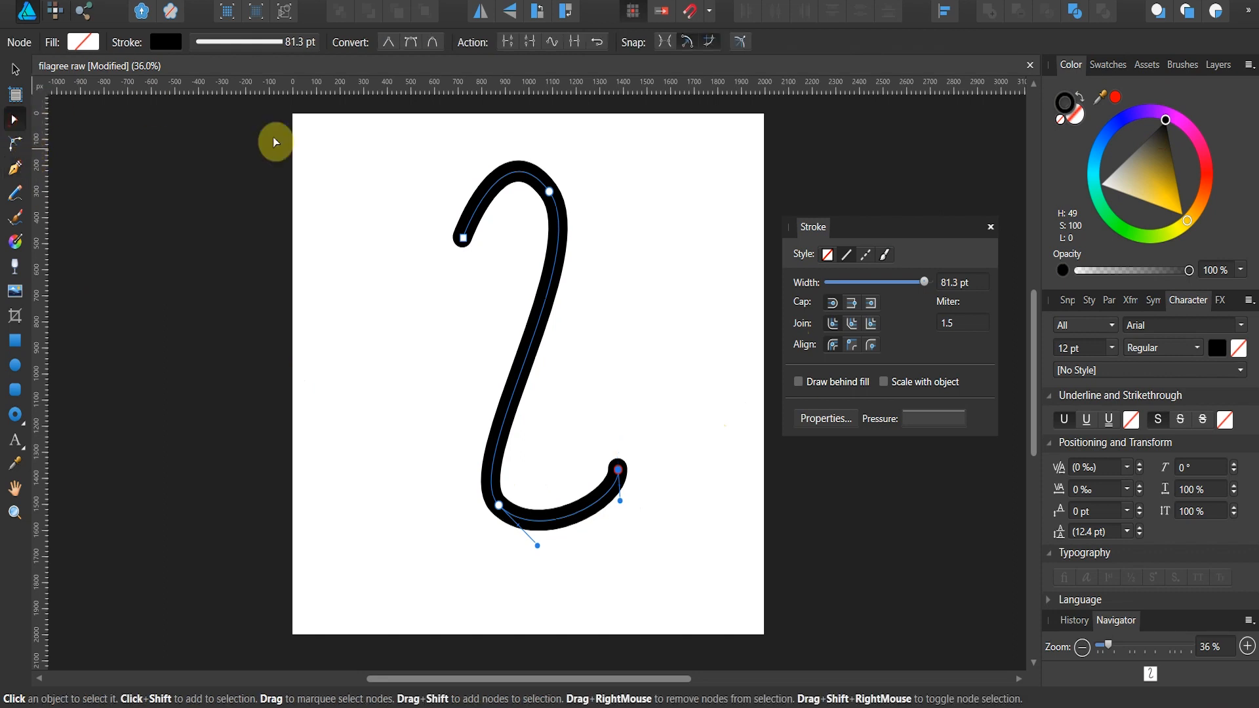
click(464, 239)
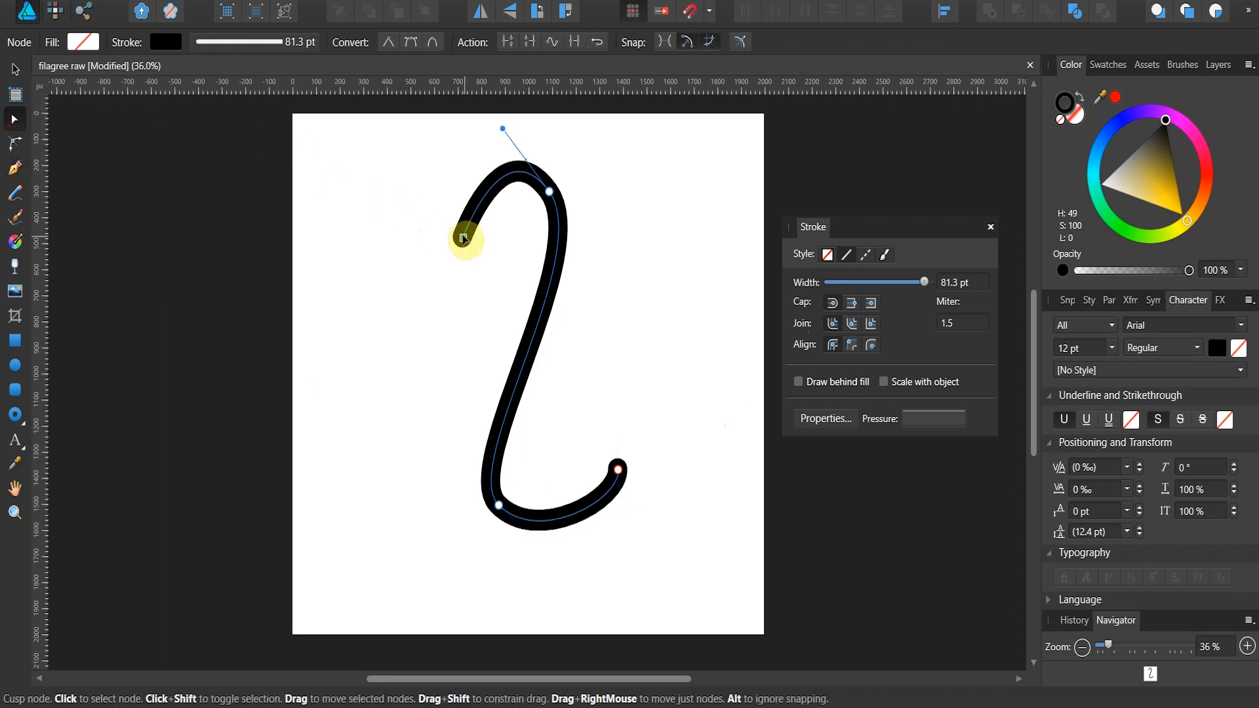
click(415, 42)
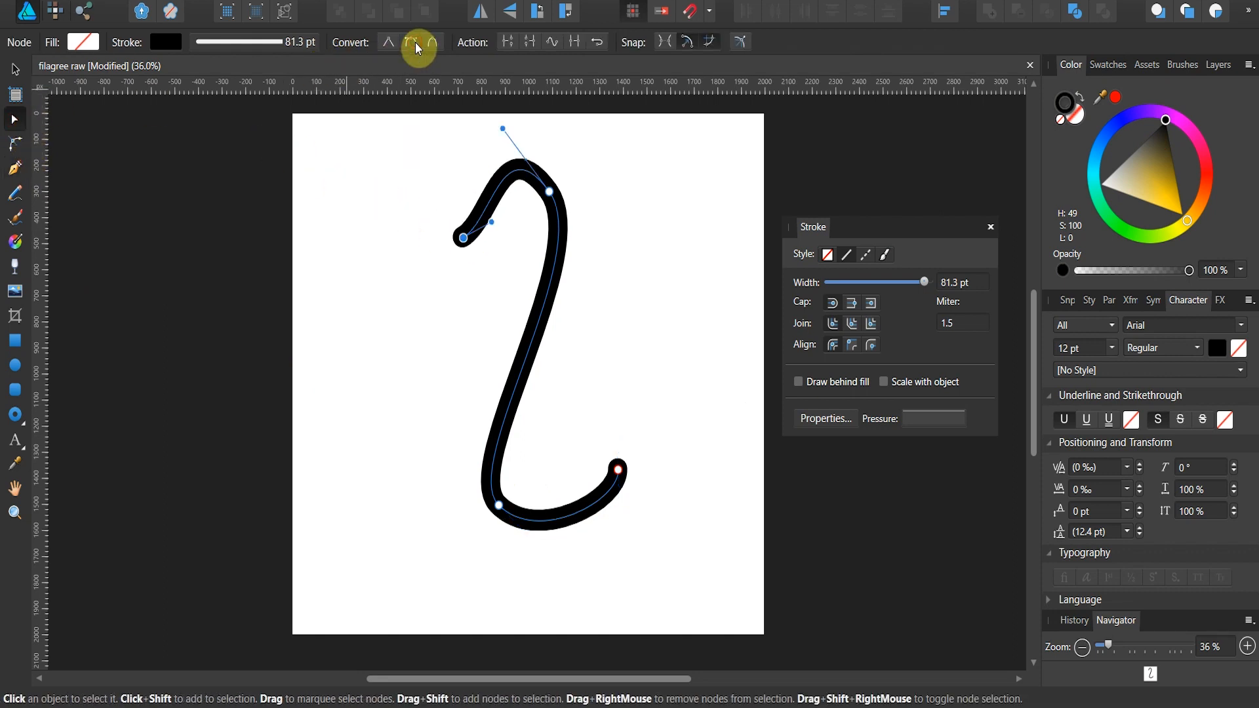
click(498, 226)
click(485, 224)
click(465, 237)
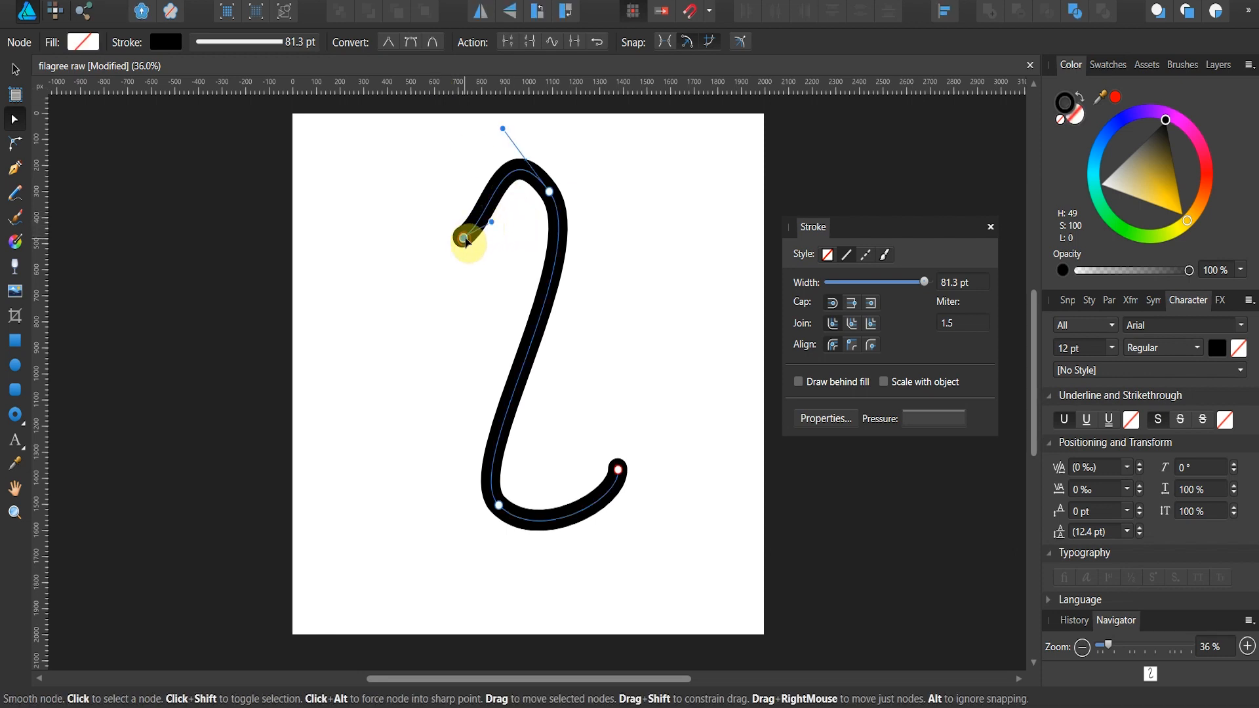
drag(490, 220, 431, 162)
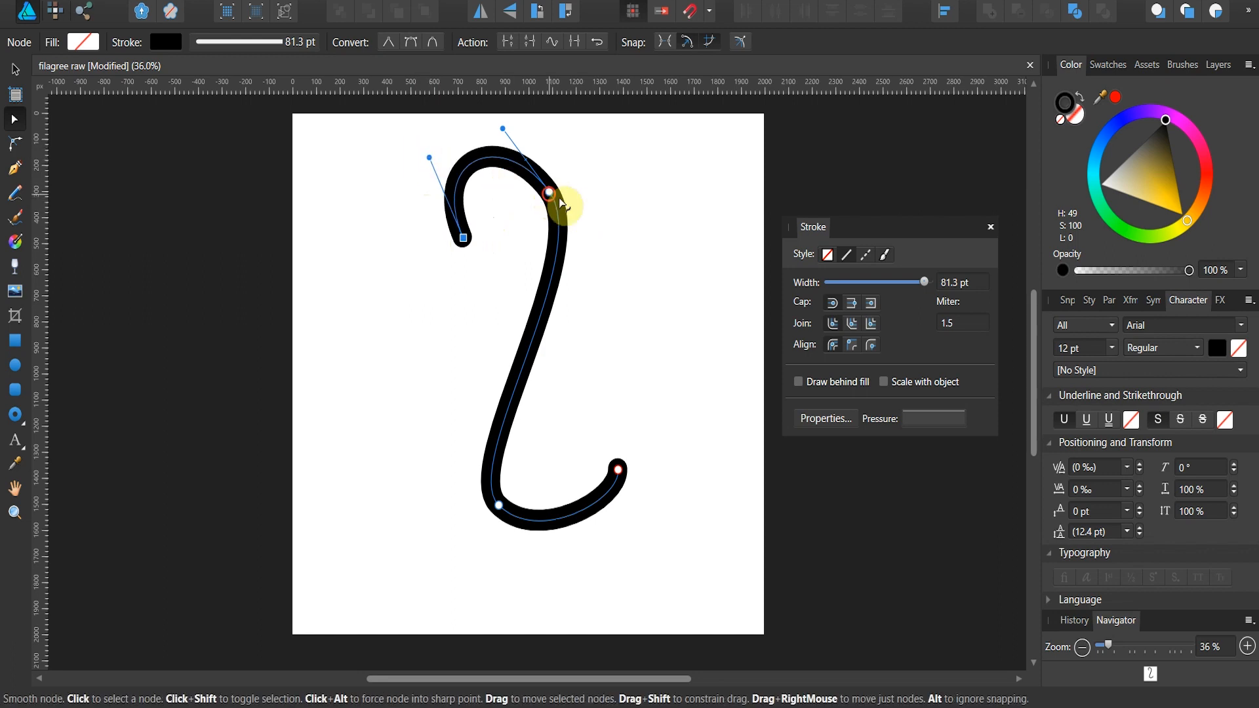
drag(552, 198, 579, 215)
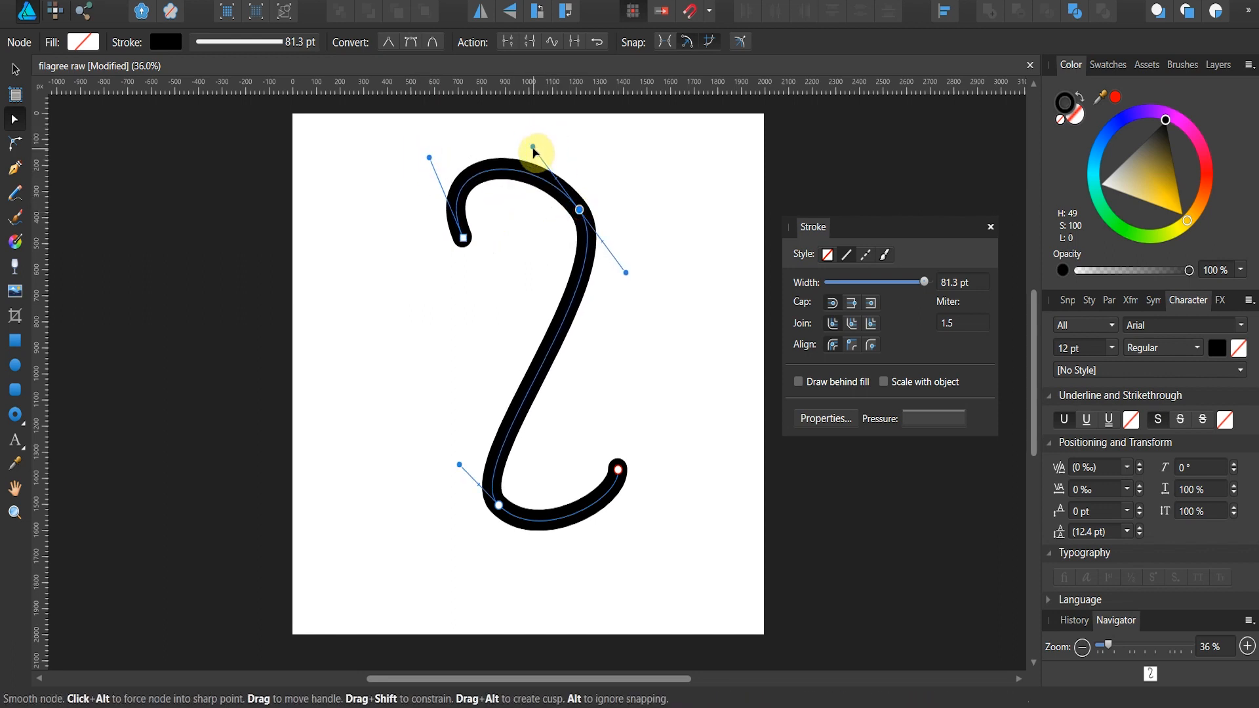
drag(533, 148, 559, 123)
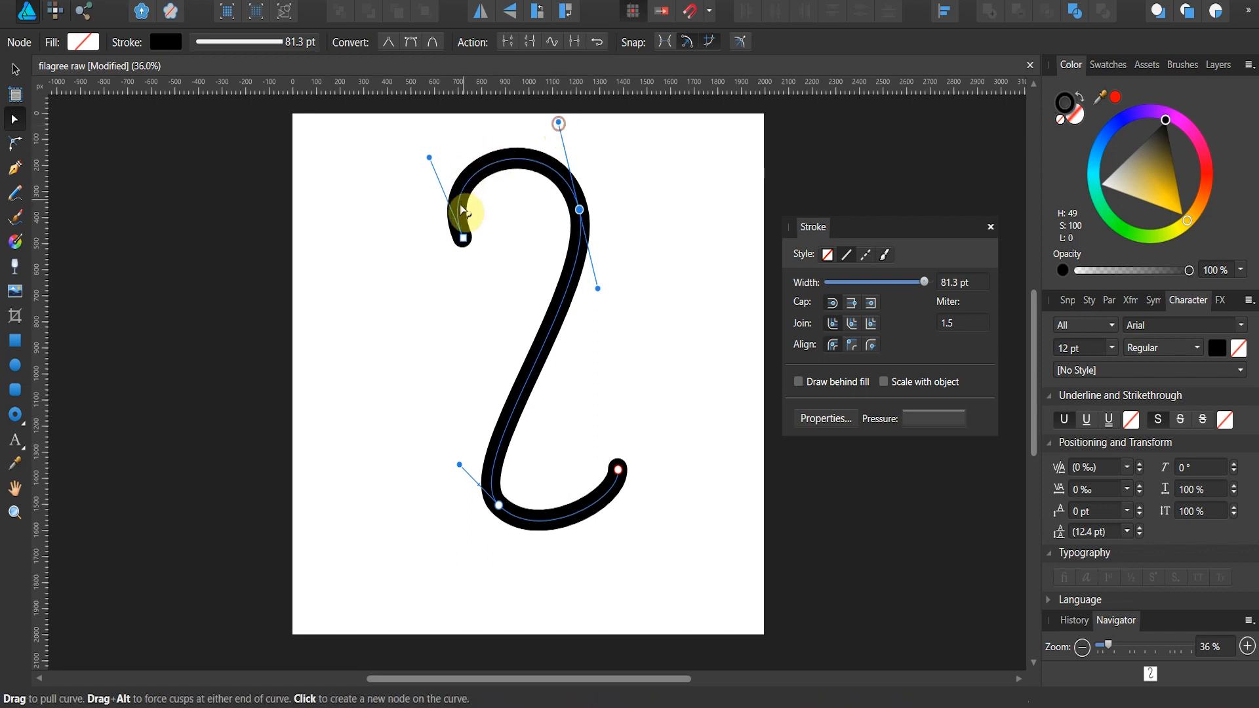
Step: Reshape the curve's bottom hook by lowering the bend node, curling the end inward and steepening the bend handles
drag(499, 504, 498, 524)
click(618, 470)
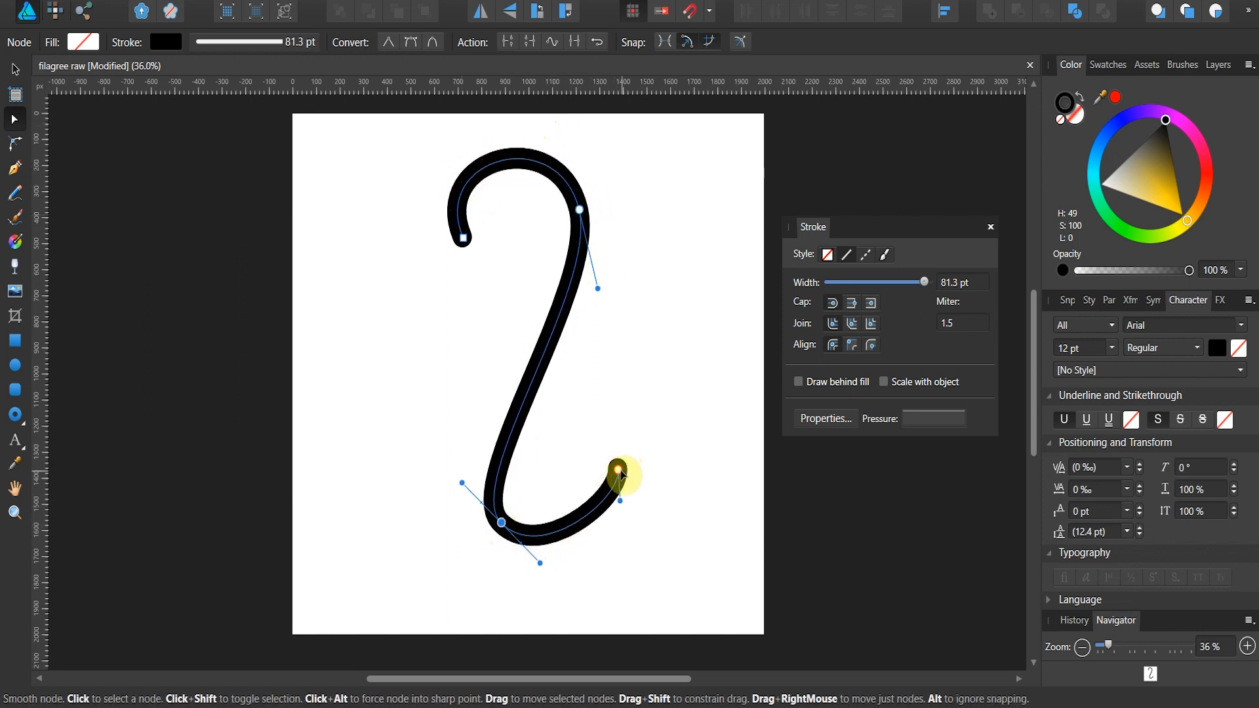
drag(618, 472, 595, 529)
click(561, 475)
click(502, 523)
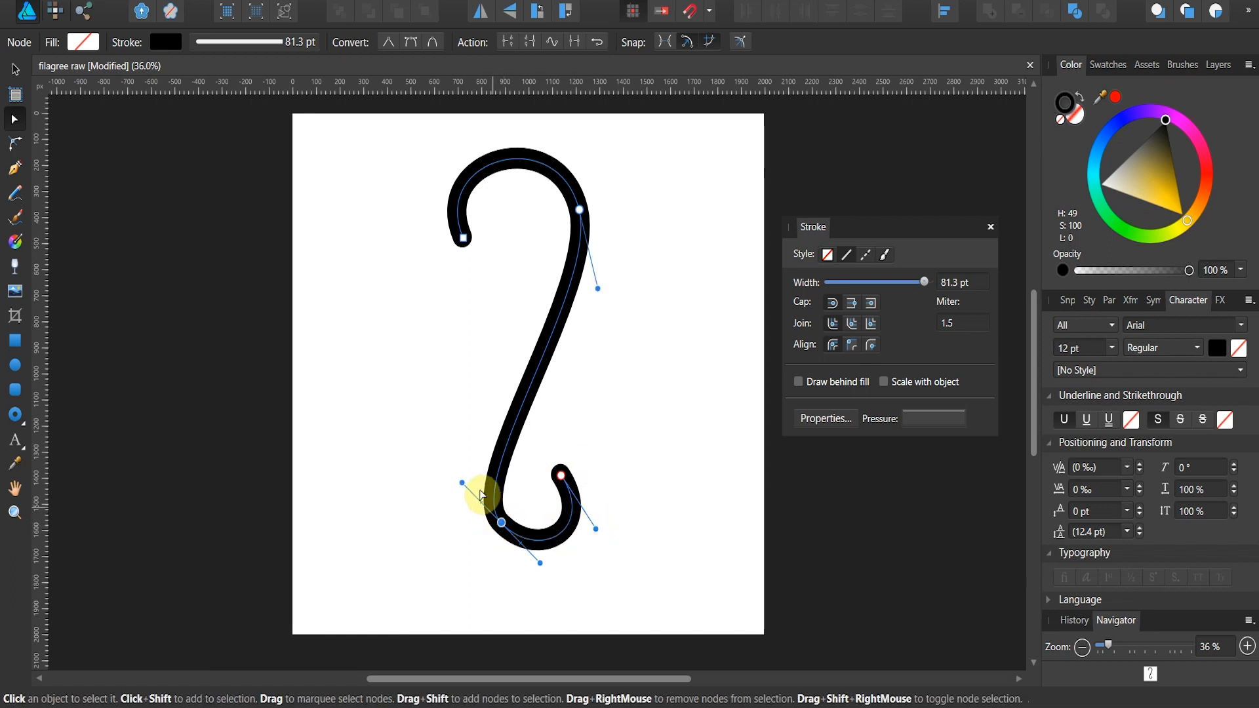
click(478, 469)
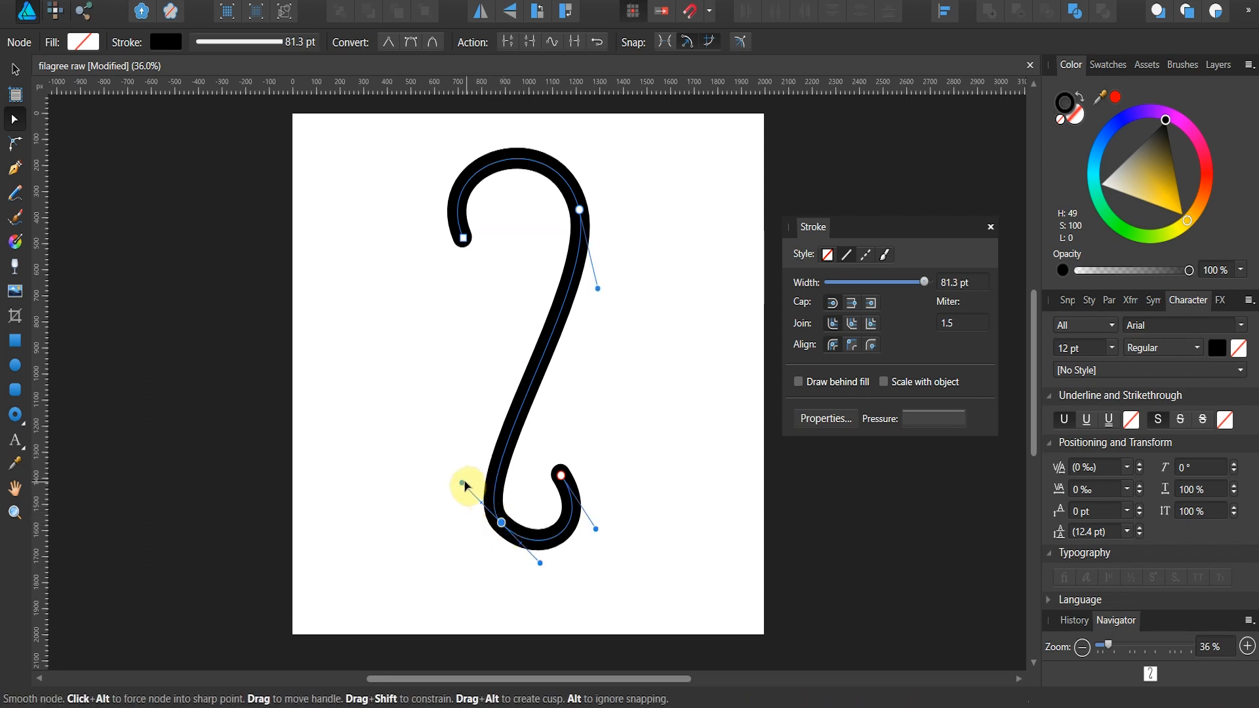
drag(462, 485, 477, 456)
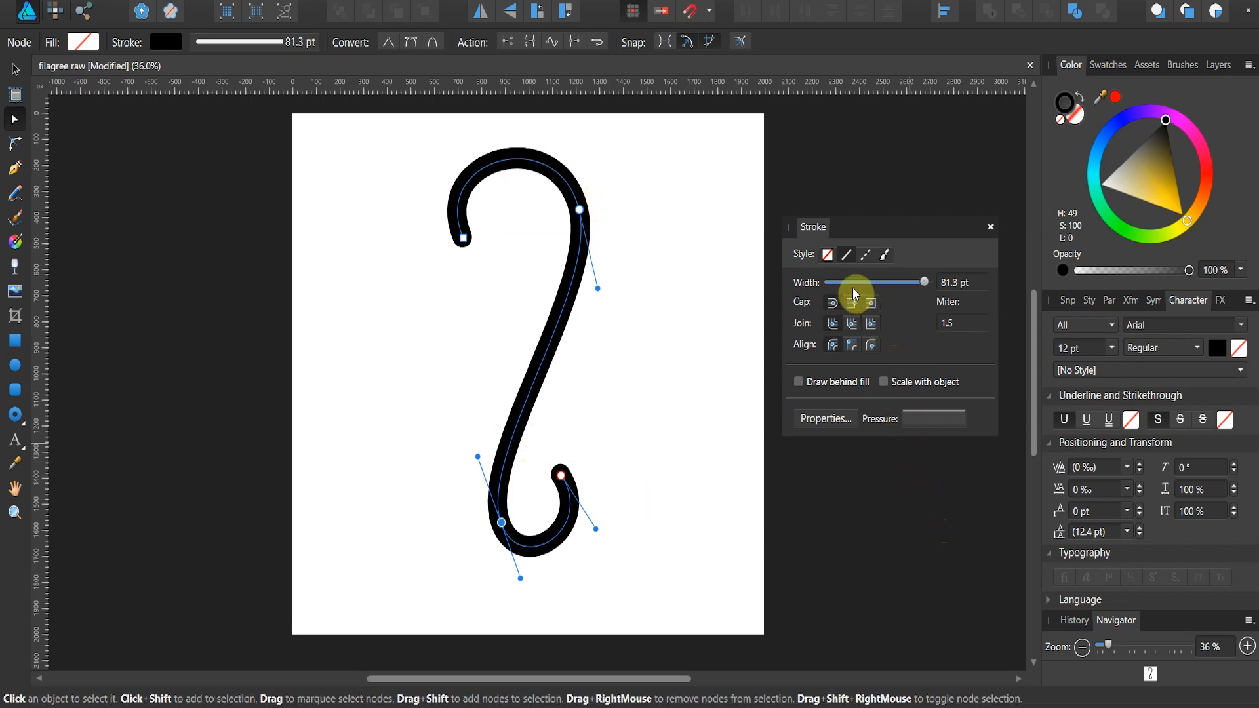
Step: Set the stroke width to 150 pt and shape its pressure profile to peak mid-curve and taper to zero at both ends
mouse_move(921, 282)
mouse_down()
mouse_move(871, 283)
mouse_move(975, 292)
mouse_up()
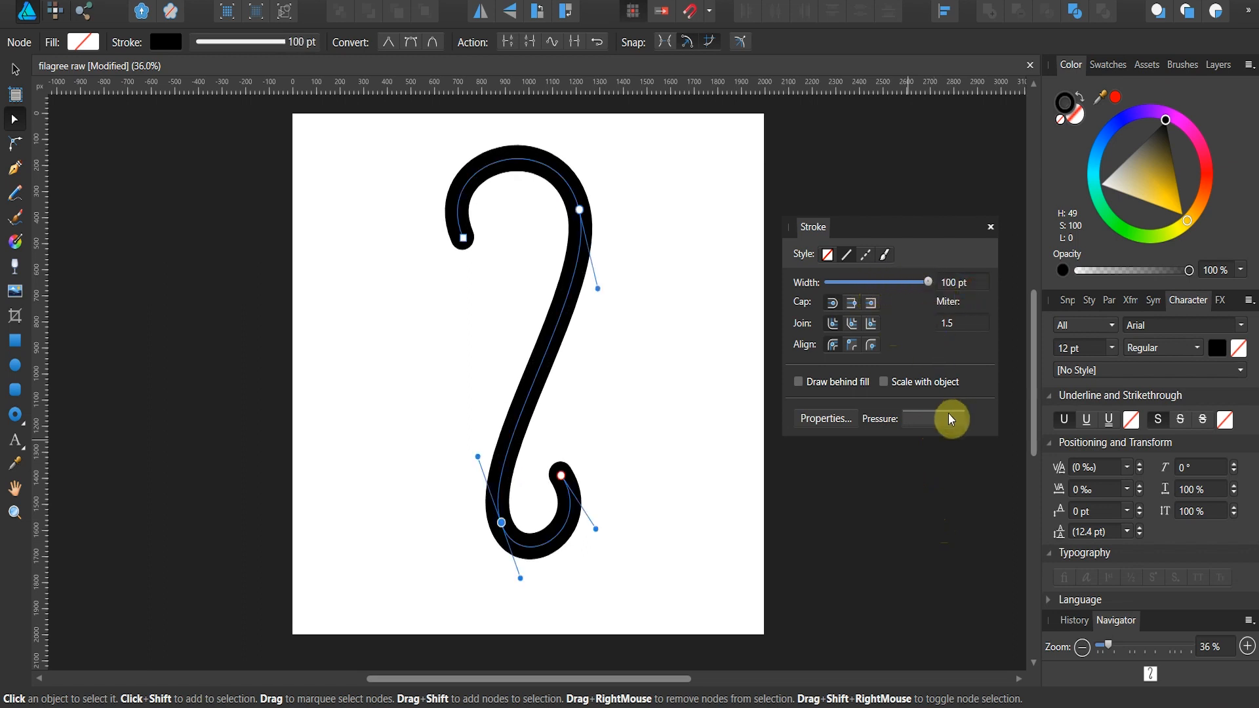
click(952, 283)
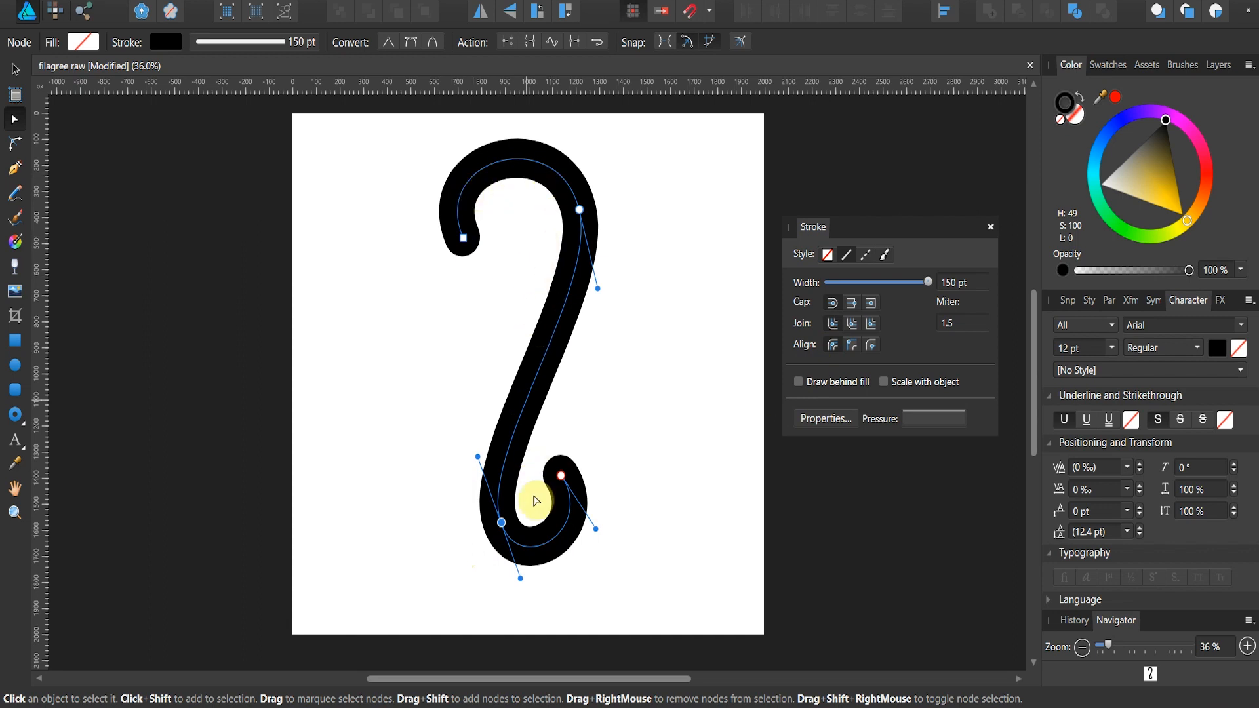
click(941, 424)
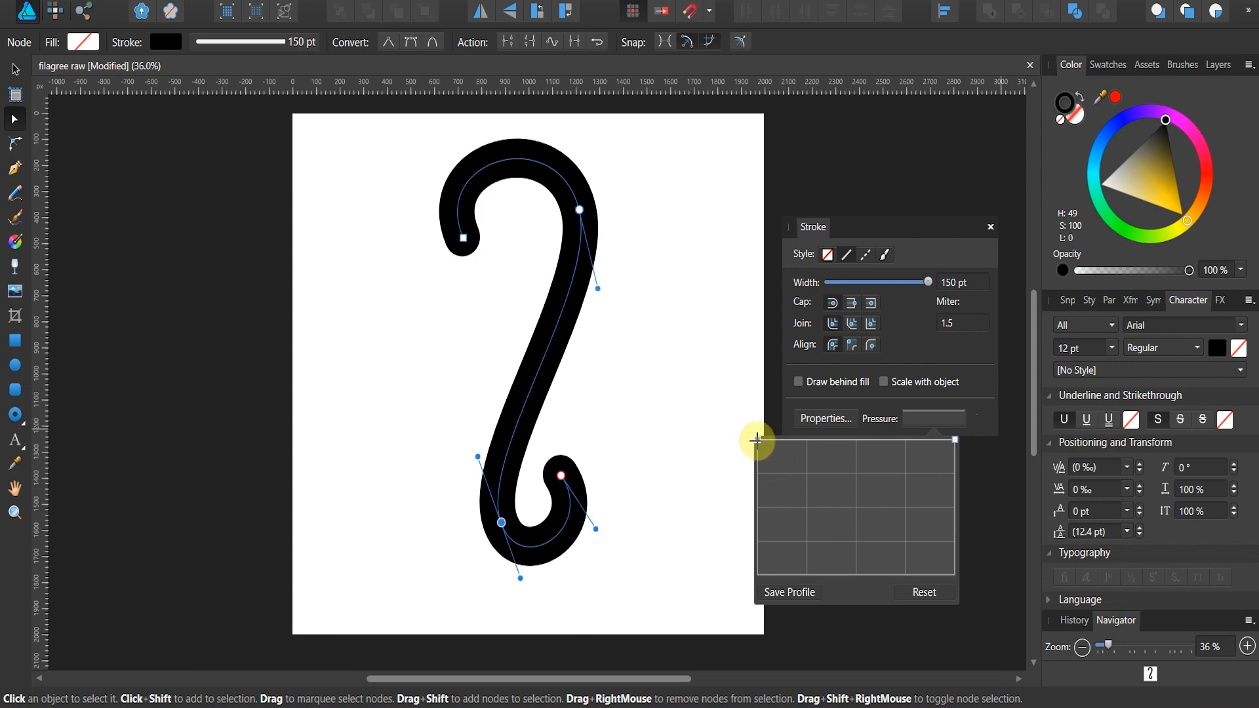
drag(757, 439, 779, 548)
mouse_move(860, 502)
mouse_down()
mouse_move(857, 455)
mouse_move(871, 465)
mouse_up()
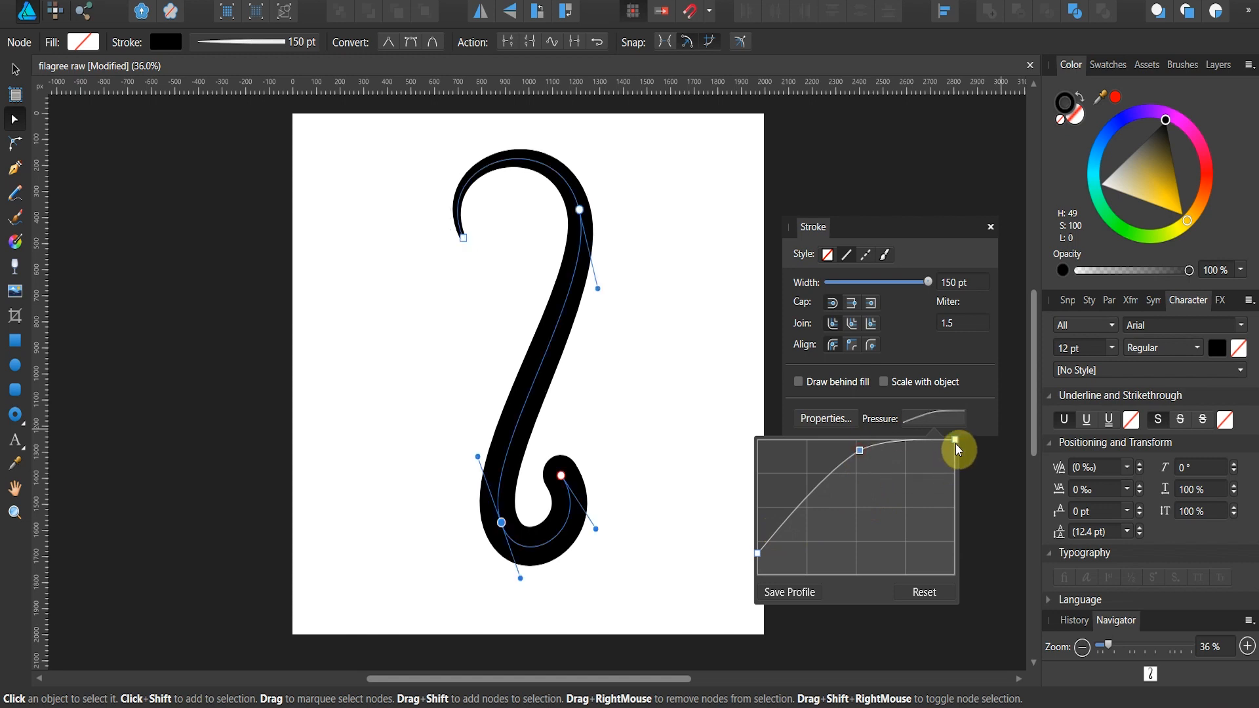
drag(955, 445, 949, 575)
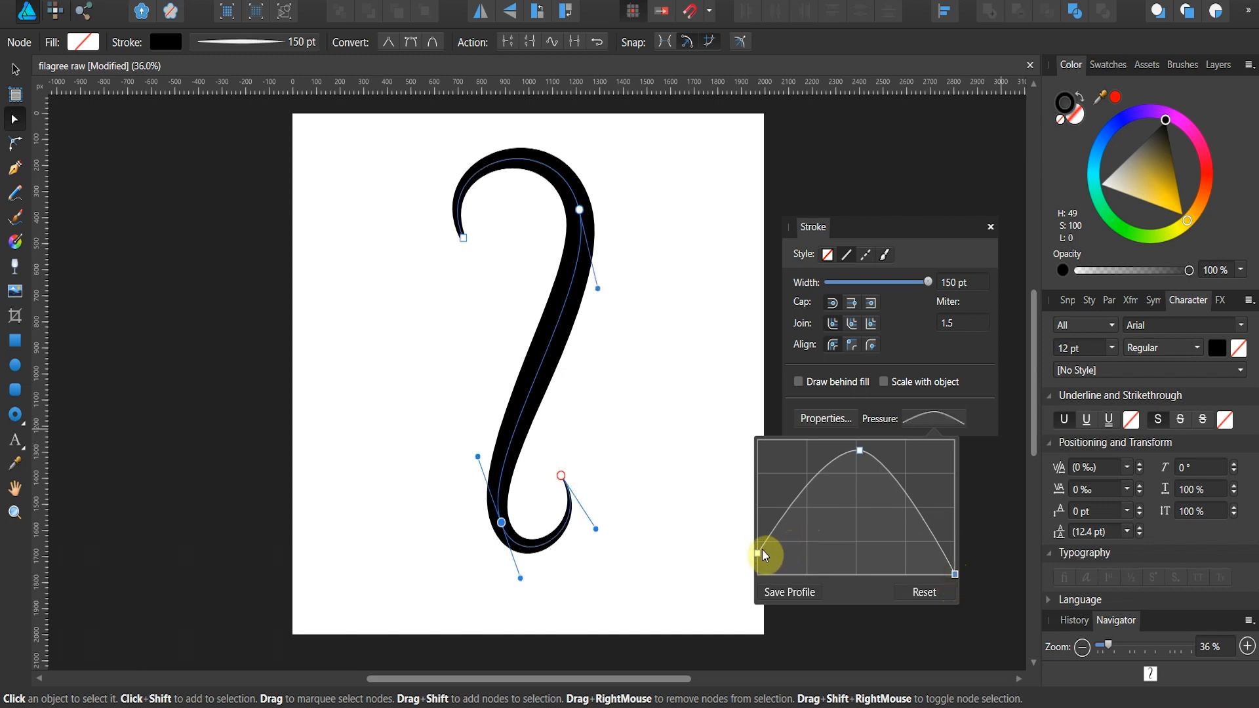
drag(755, 551, 760, 563)
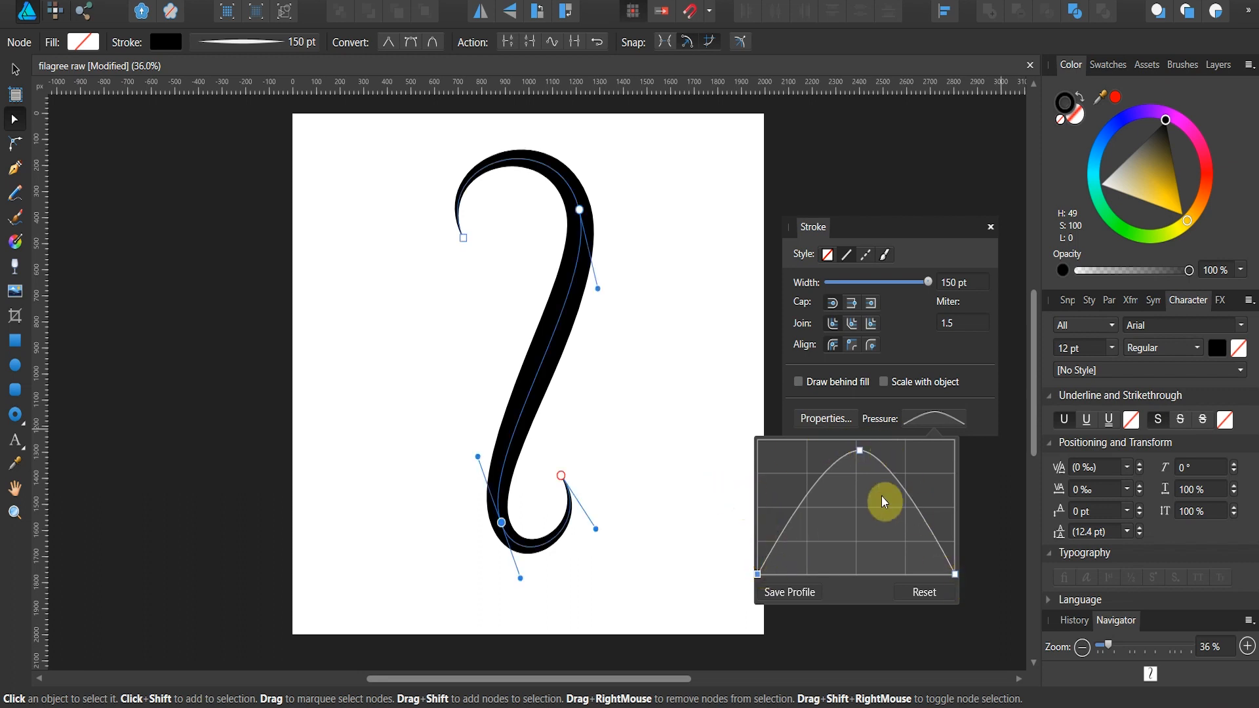
Step: Deselect the curve and draw a new three-node Pen curve below the upper hook, ending in a smooth node on the stem
click(17, 174)
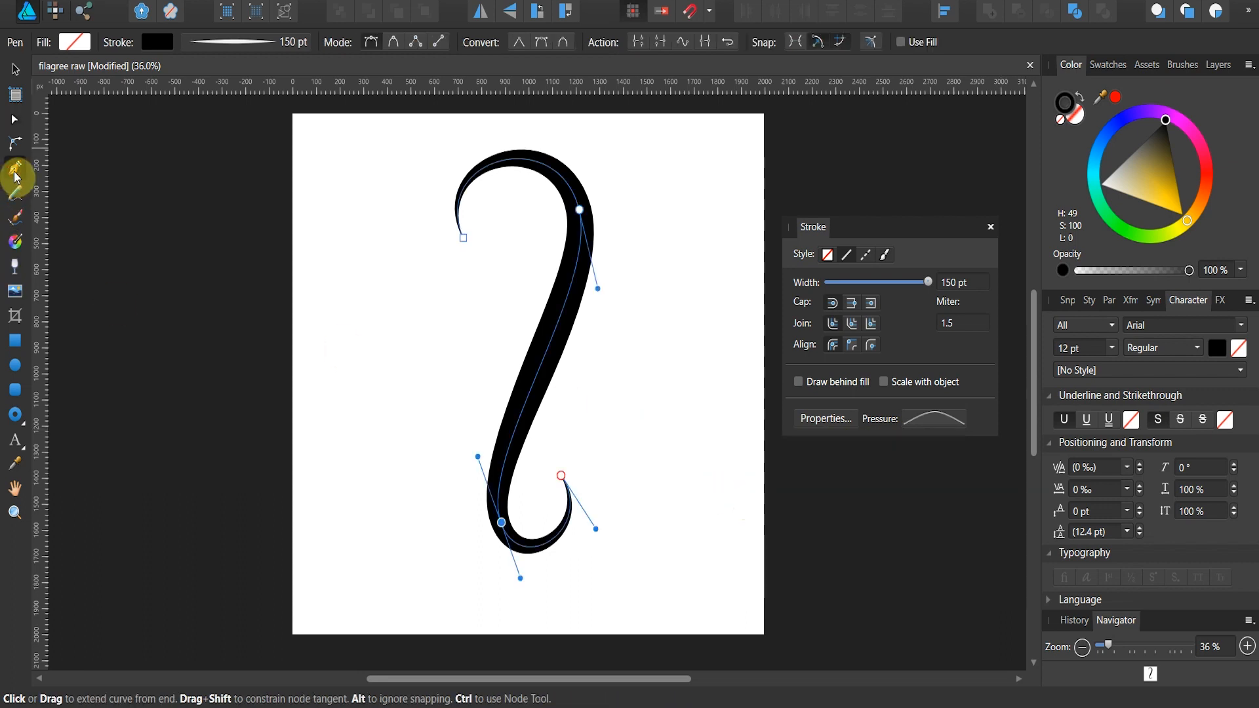
click(235, 0)
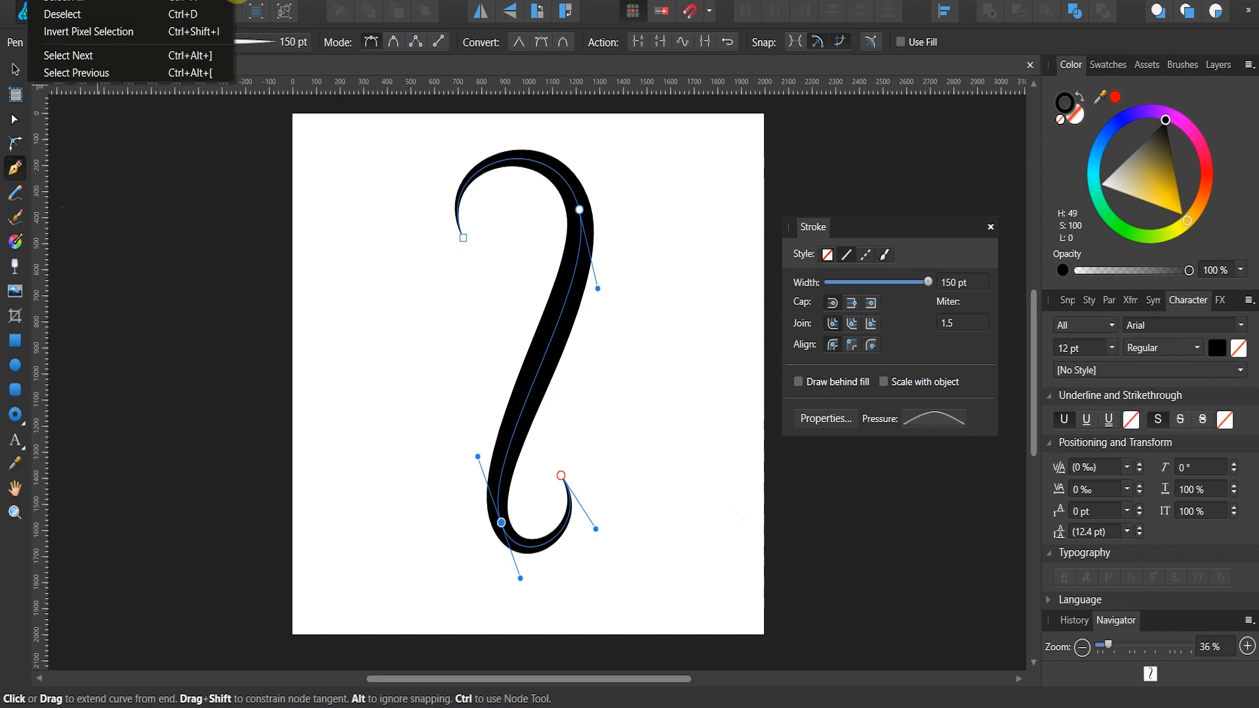
click(159, 14)
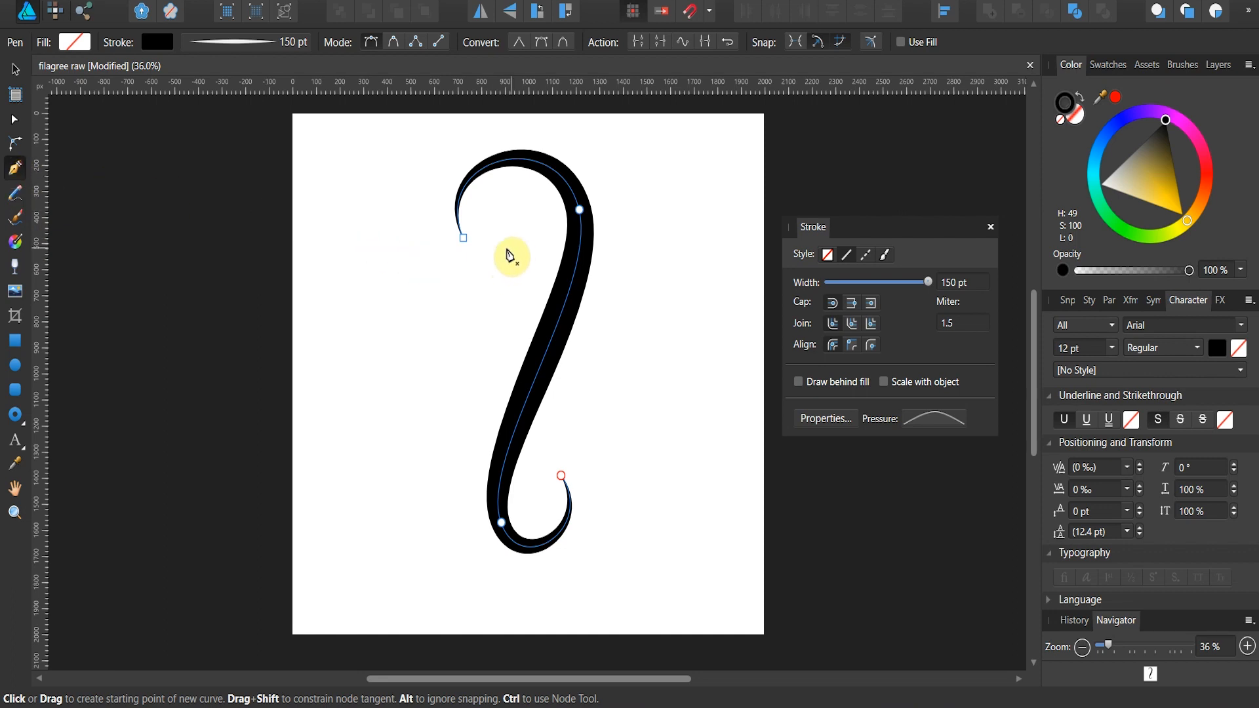
click(496, 266)
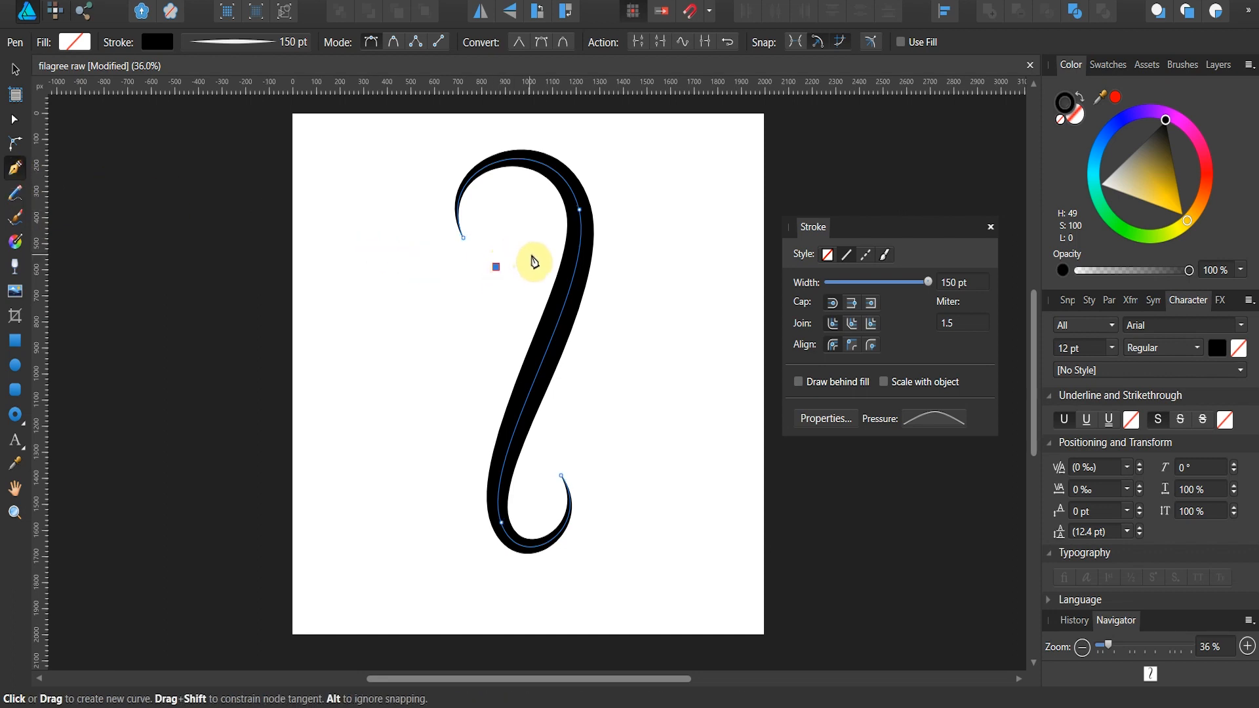
click(553, 241)
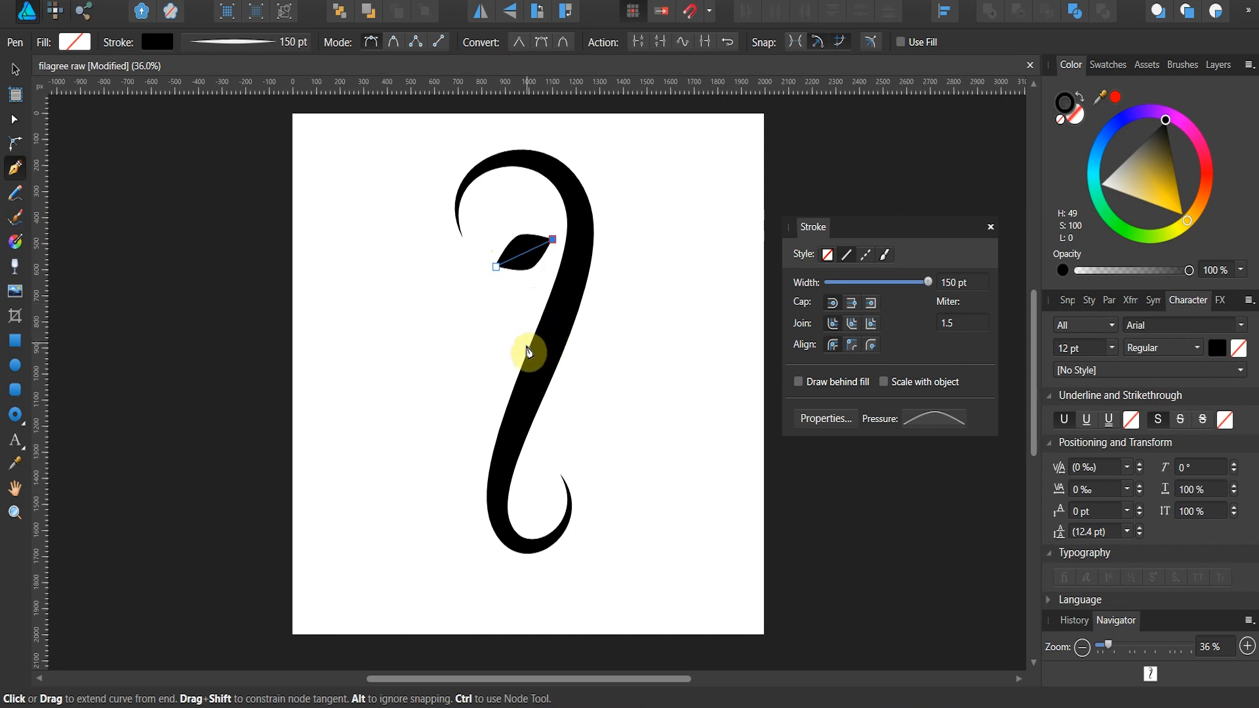
drag(523, 346, 483, 337)
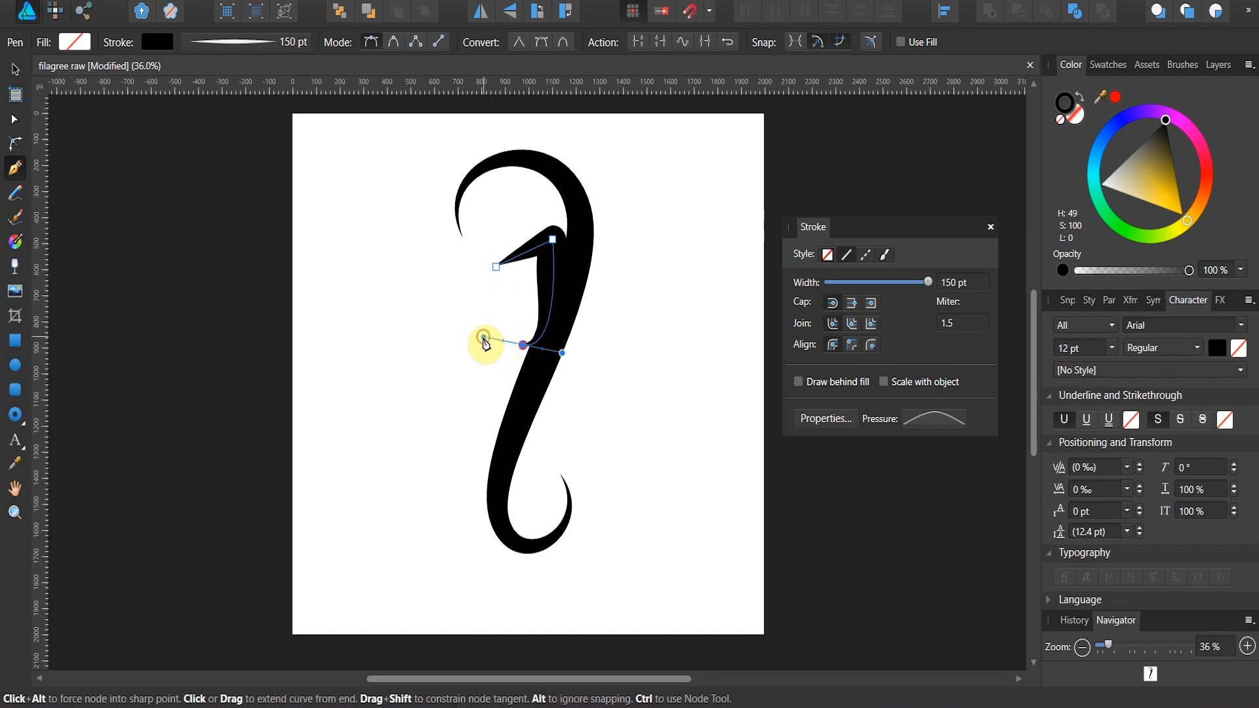
Step: Make the new curve's start node smooth, arch its handle upward and move the middle node onto the main stem
click(15, 121)
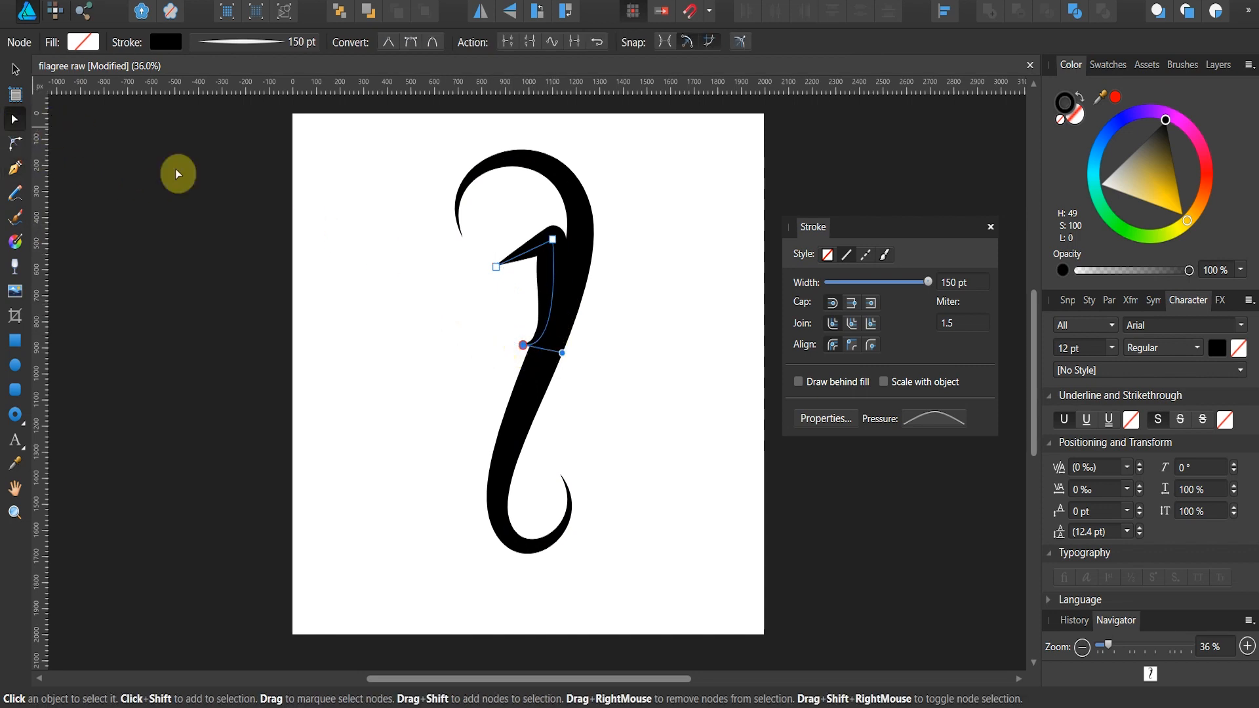
click(493, 264)
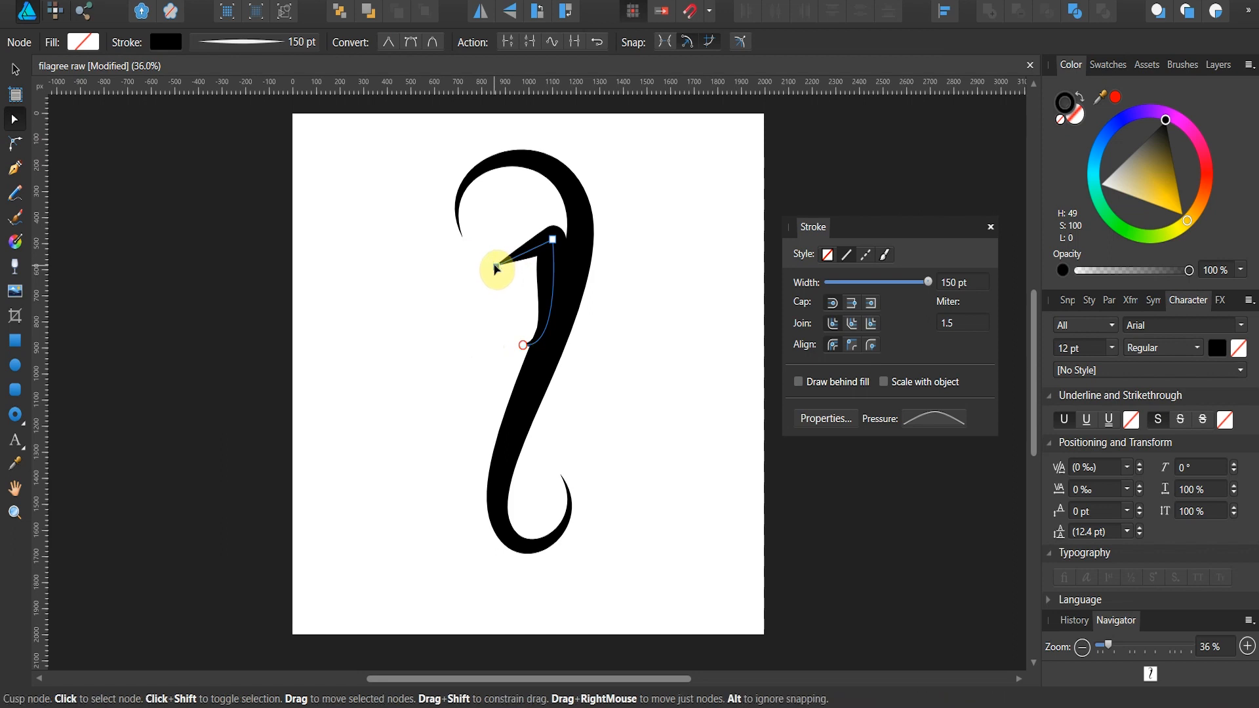
click(304, 41)
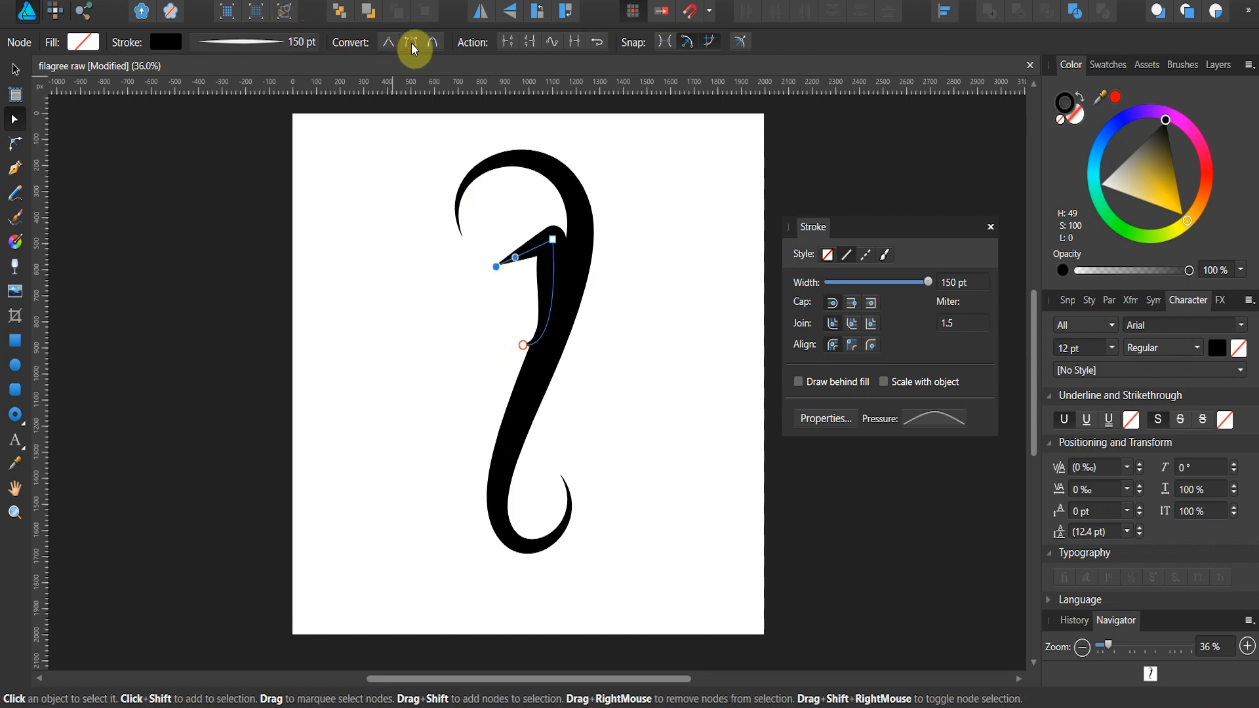
click(515, 259)
drag(515, 244, 522, 191)
click(570, 281)
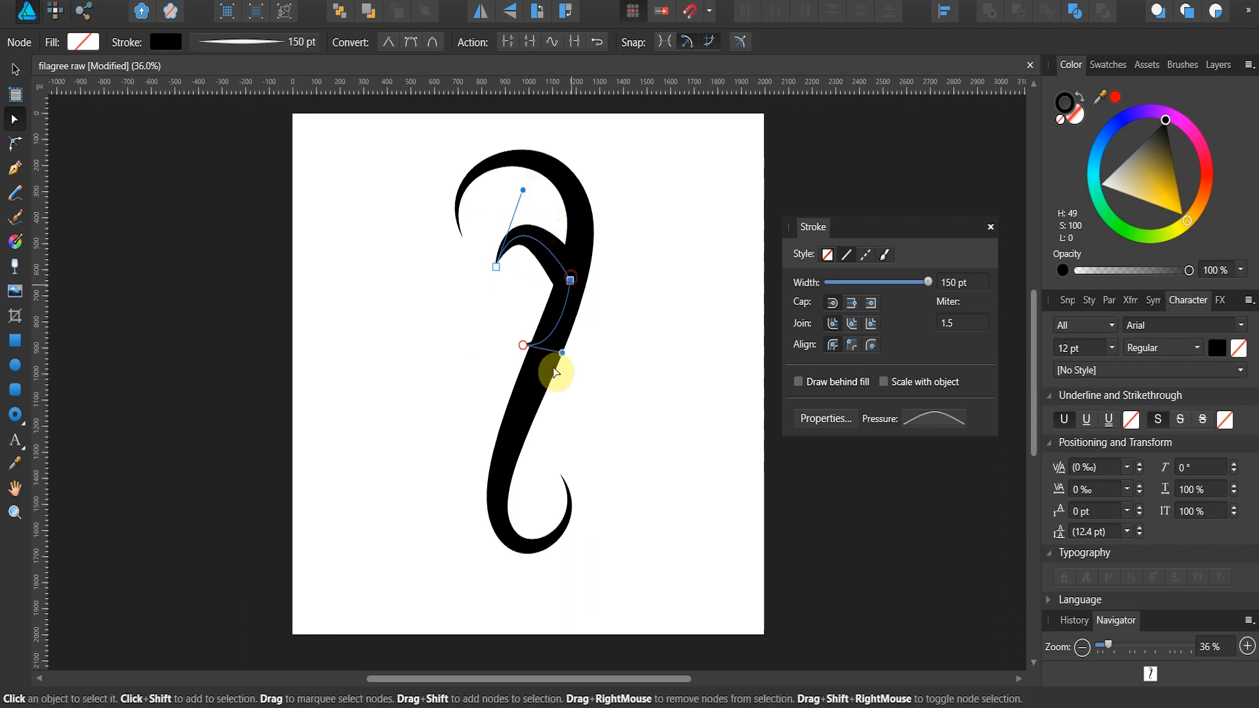
Step: Move the branch's end node out past the stem, smooth the middle node and pull the handles to curl the lower part
drag(522, 344, 478, 347)
click(570, 282)
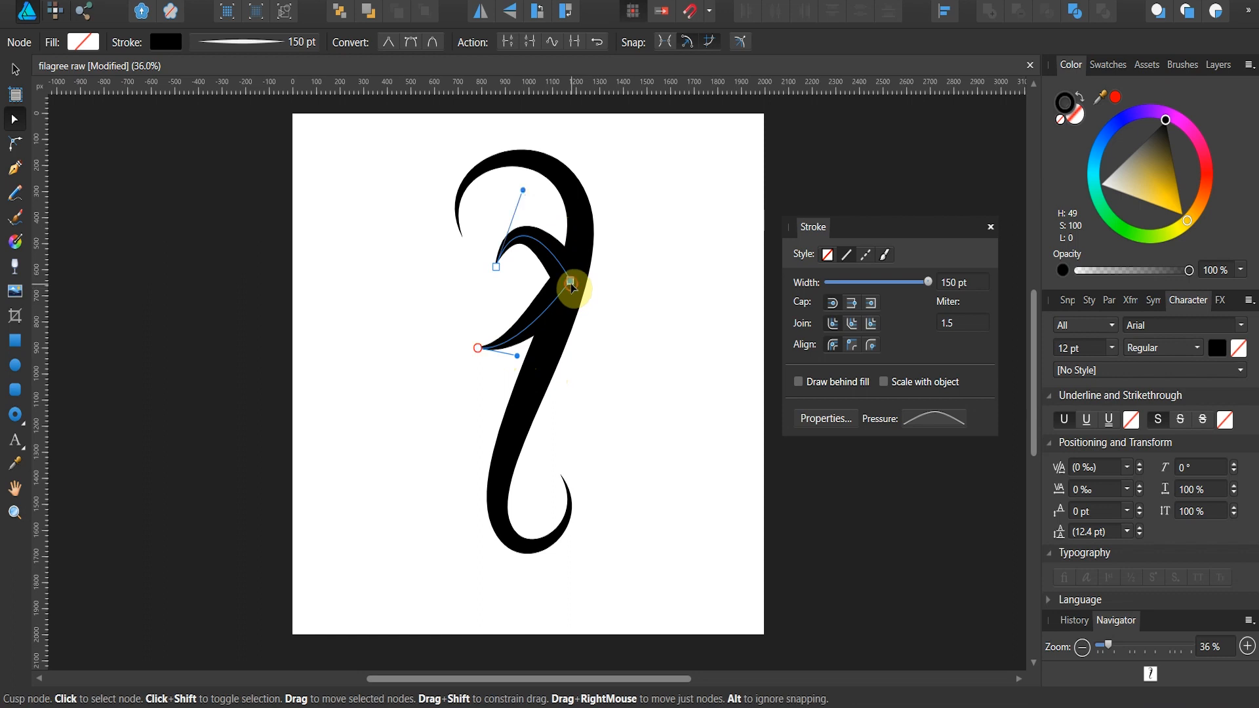
click(412, 42)
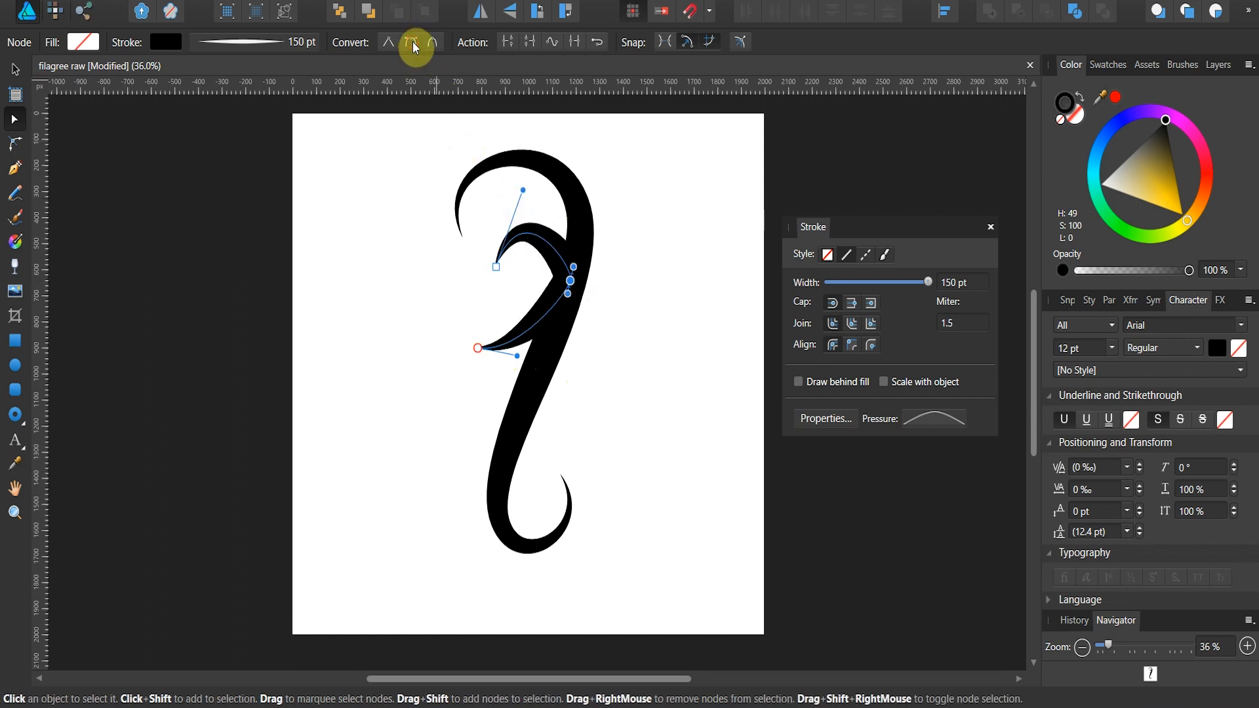
drag(568, 295, 543, 382)
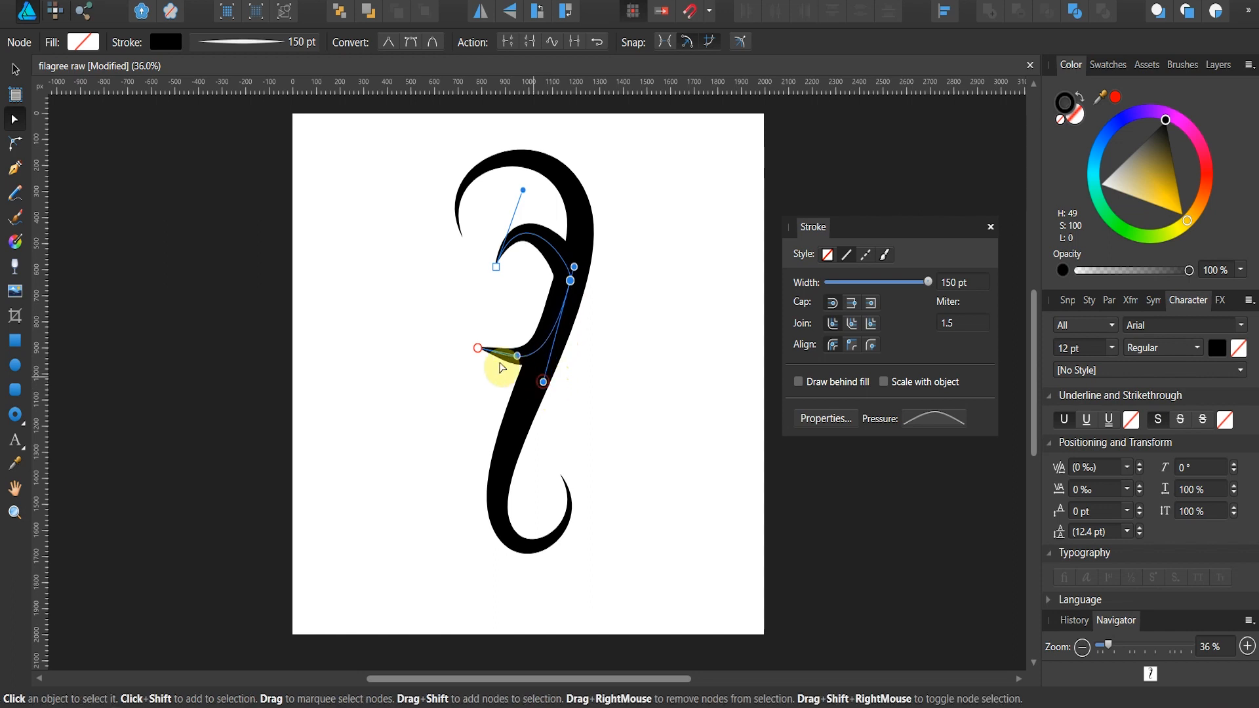
mouse_move(477, 348)
mouse_down()
mouse_move(478, 308)
mouse_move(501, 358)
mouse_move(489, 374)
mouse_move(468, 341)
mouse_move(476, 368)
mouse_up()
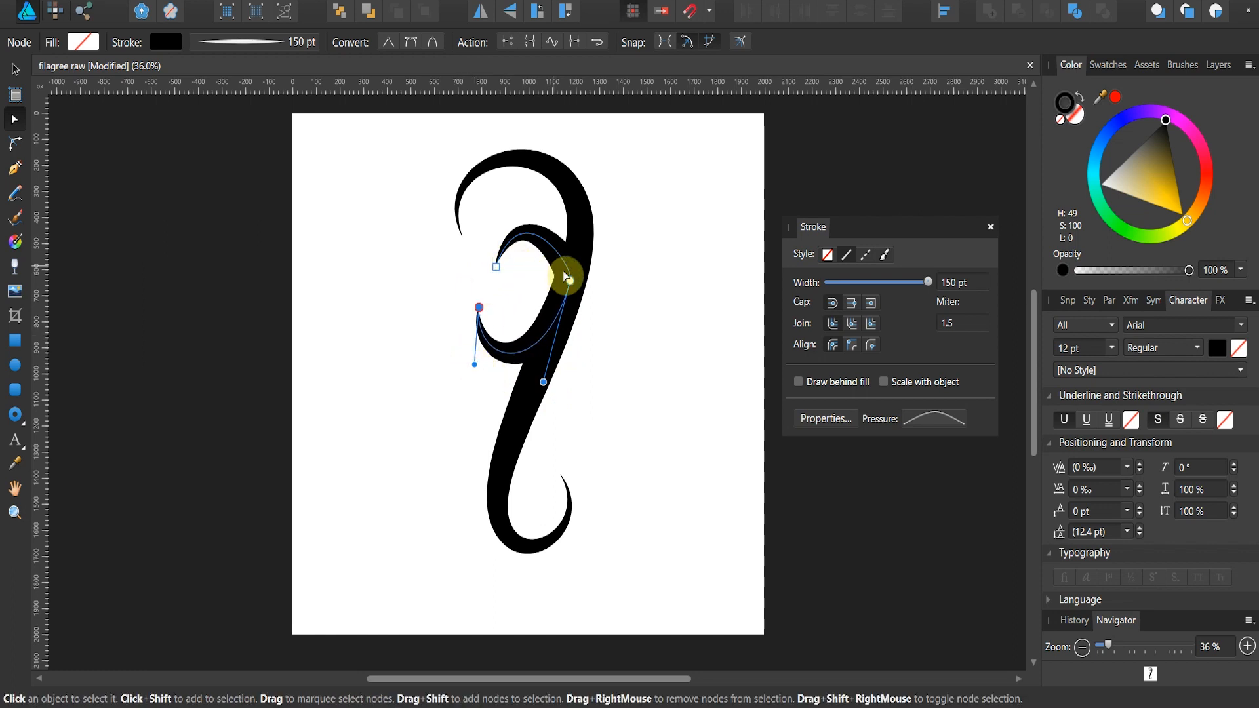
Step: Delete the branch curve's middle node on the main stem
click(570, 281)
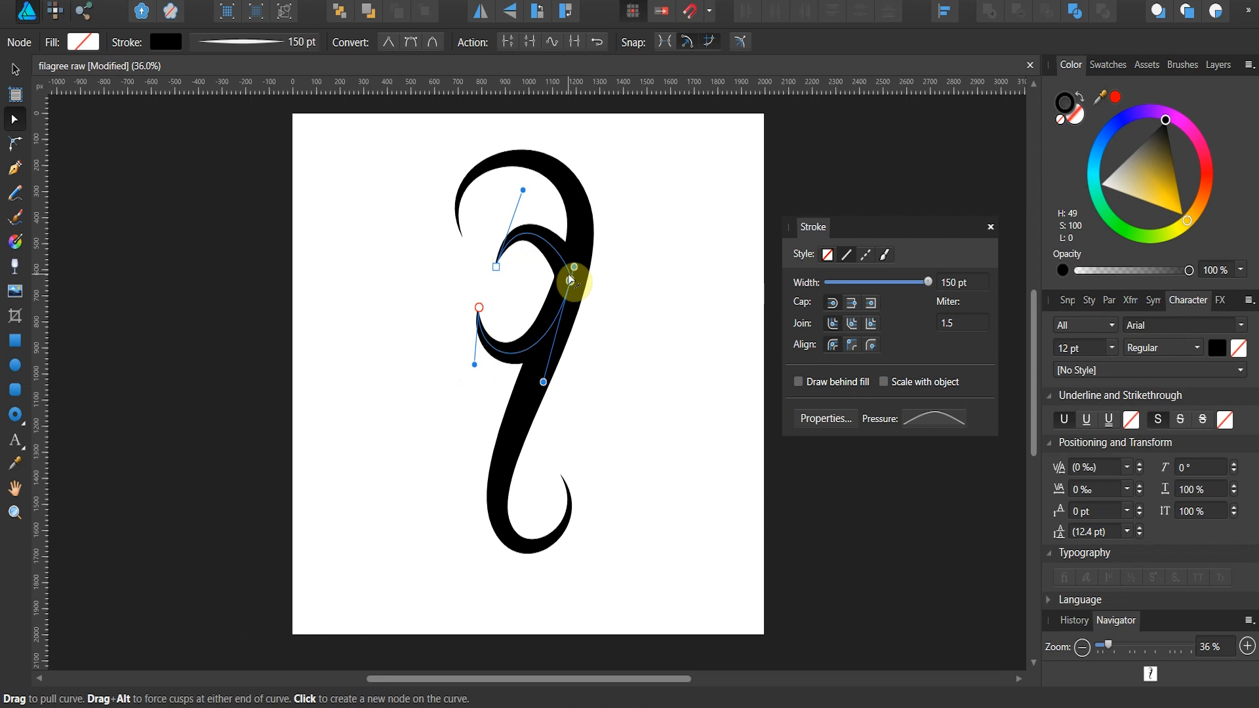
key(Delete)
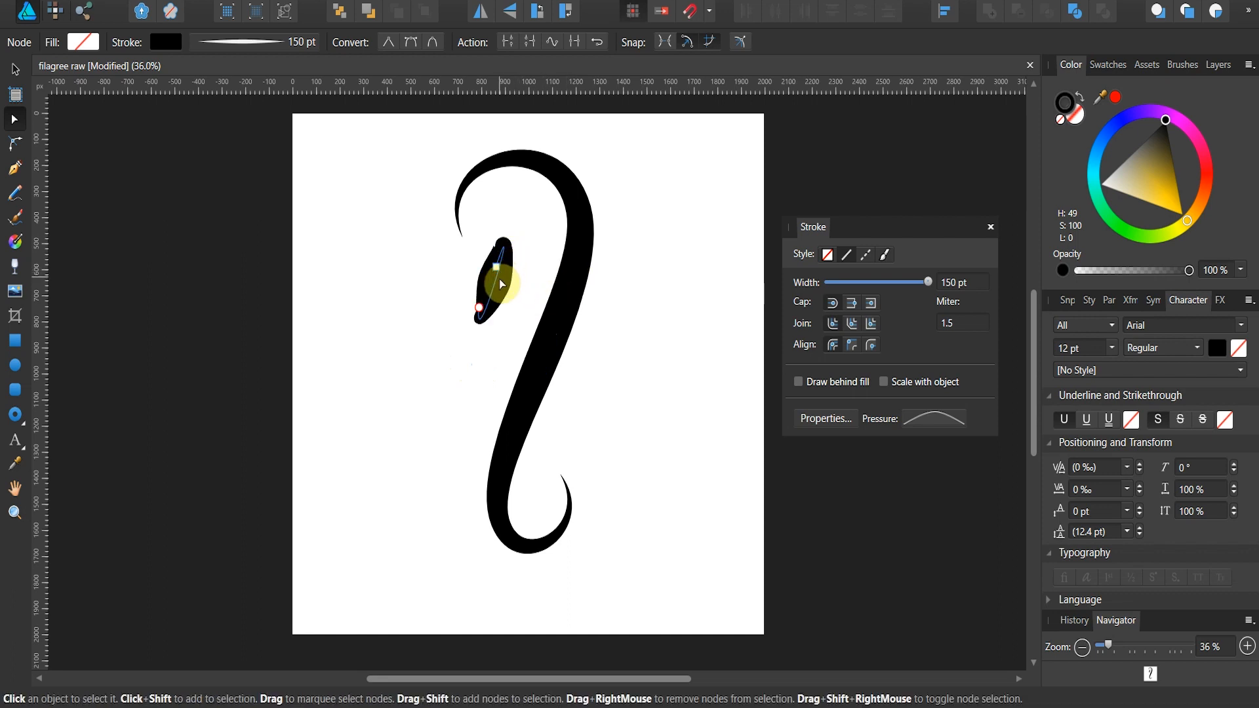
Step: Bend the left branch curve into a crescent against the stem and raise both of its end nodes toward the upper hook
drag(507, 302, 552, 333)
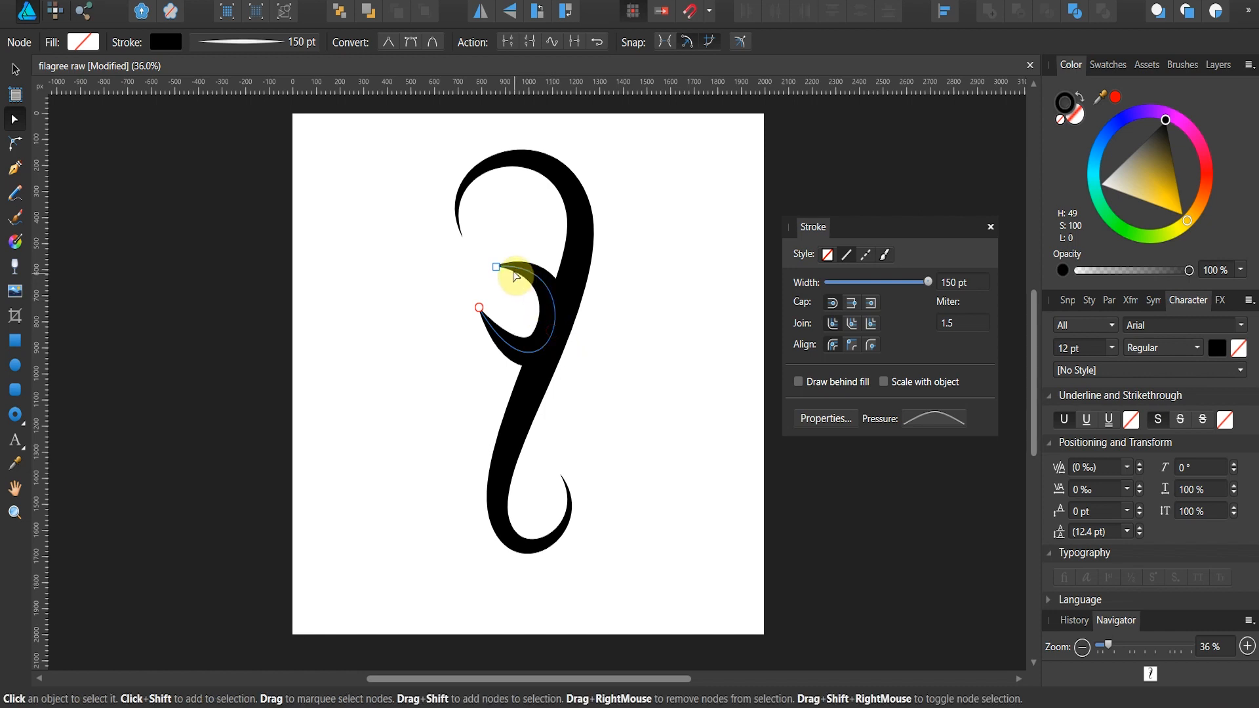
drag(496, 267, 510, 229)
mouse_move(479, 307)
mouse_down()
mouse_move(472, 328)
mouse_move(482, 287)
mouse_up()
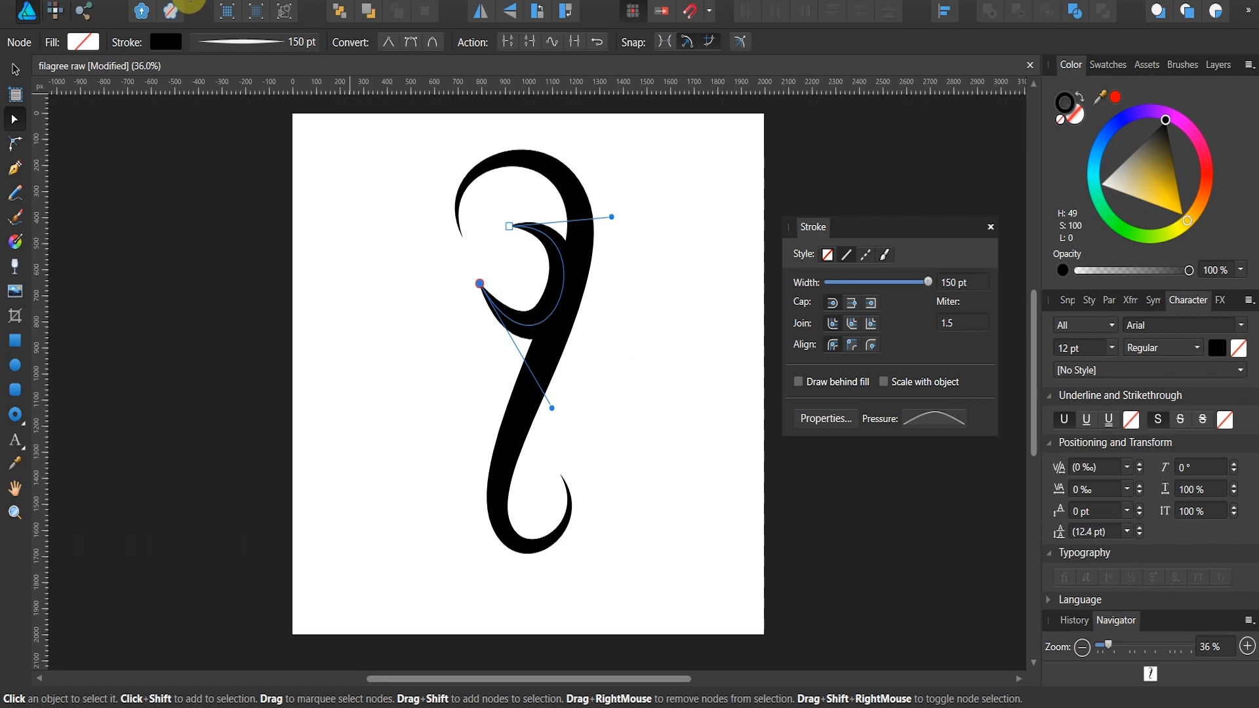
Step: Deselect the left branch and draw a new two-node Pen curve on the right side of the stem, above the lower hook
click(15, 169)
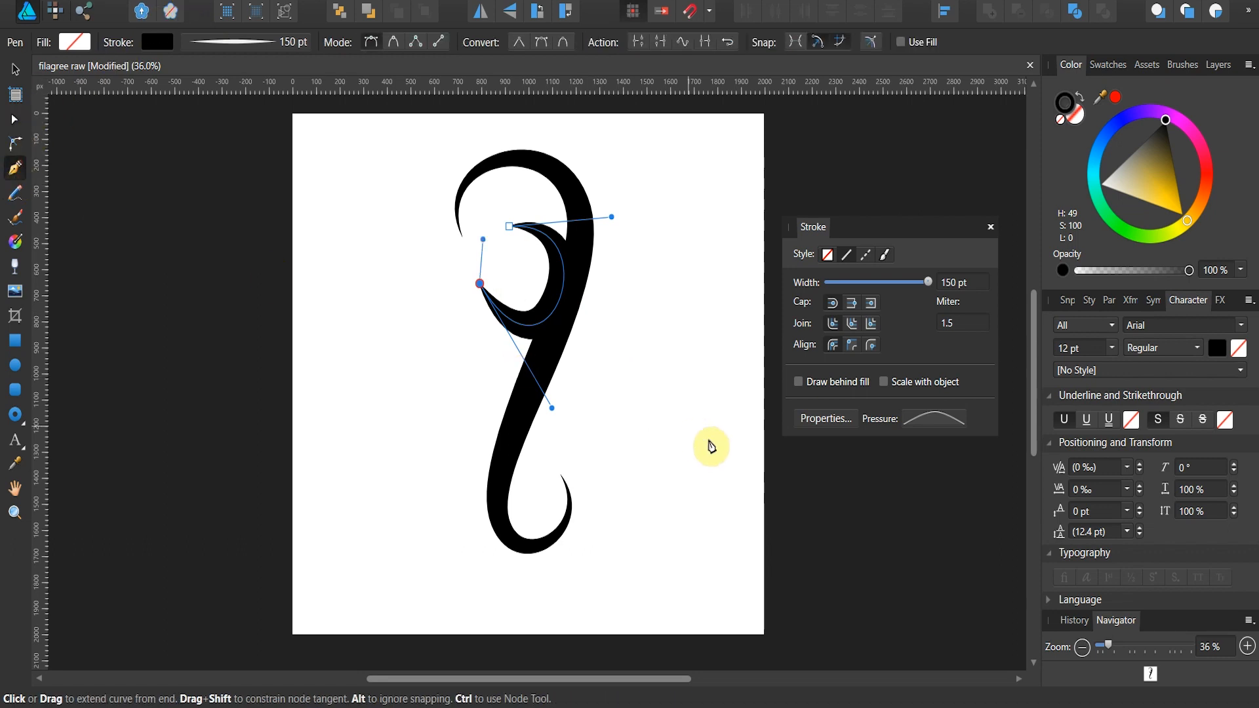
click(633, 410)
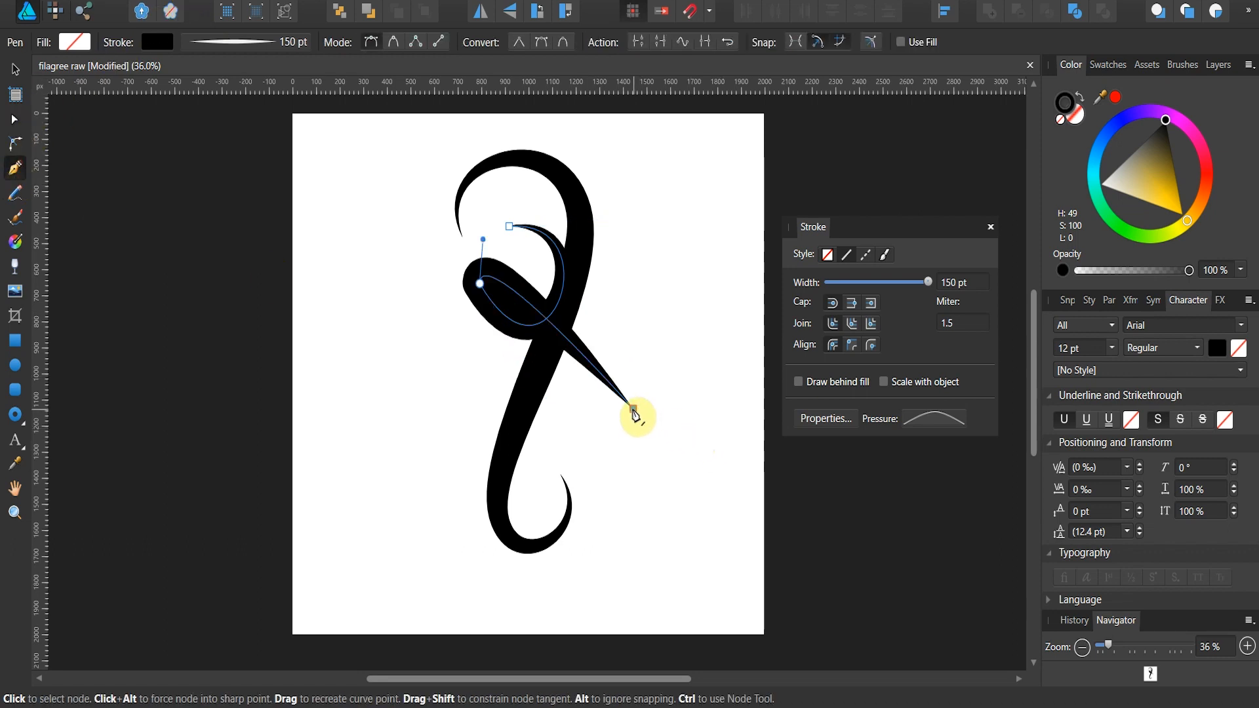
key(ctrl+z)
click(206, 1)
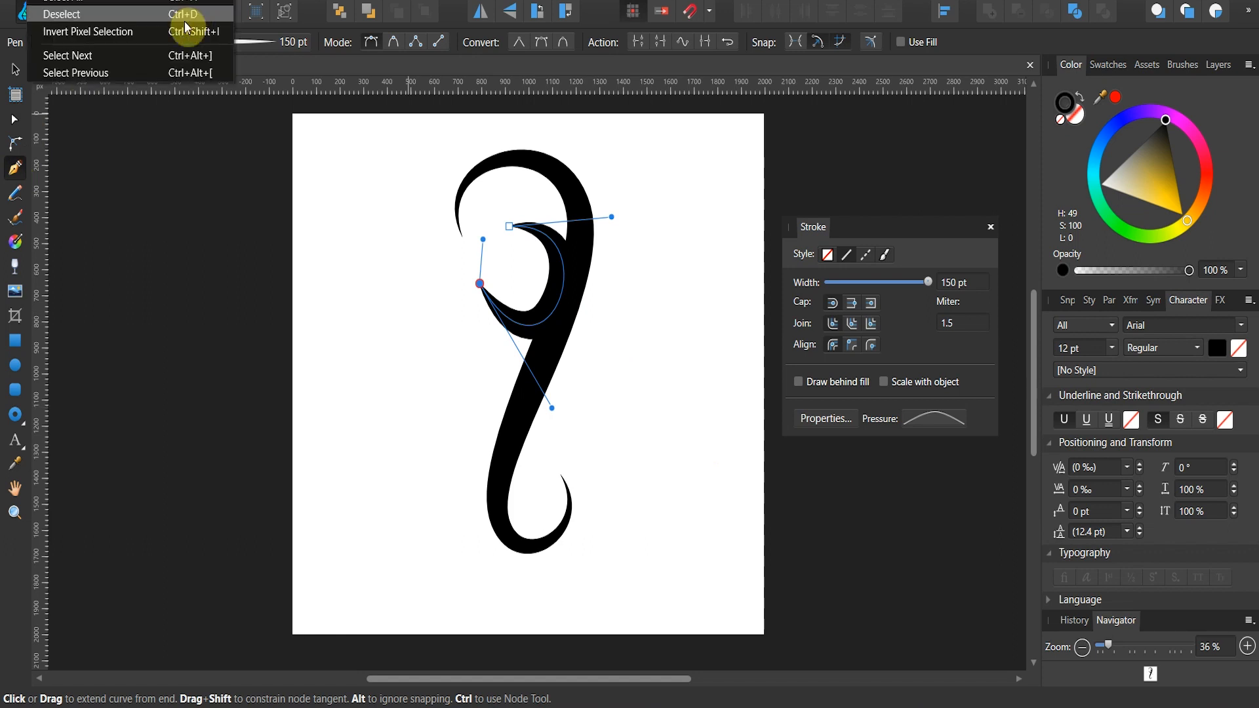
click(182, 14)
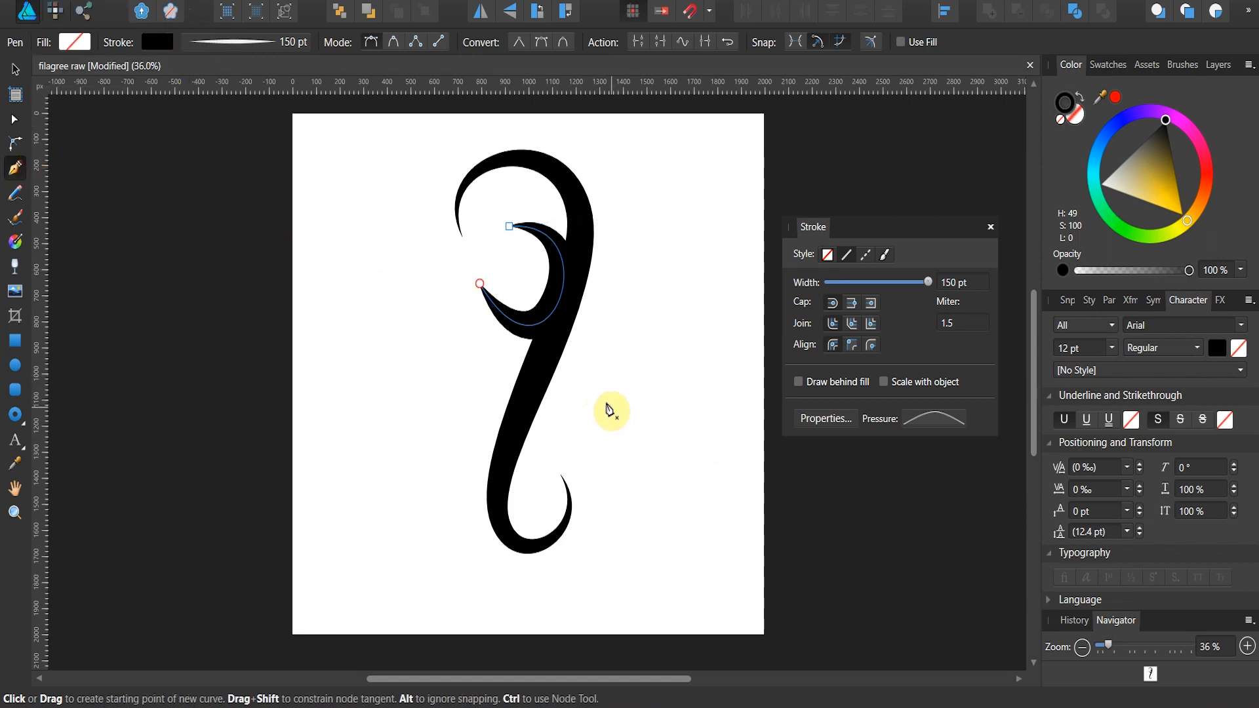
click(606, 395)
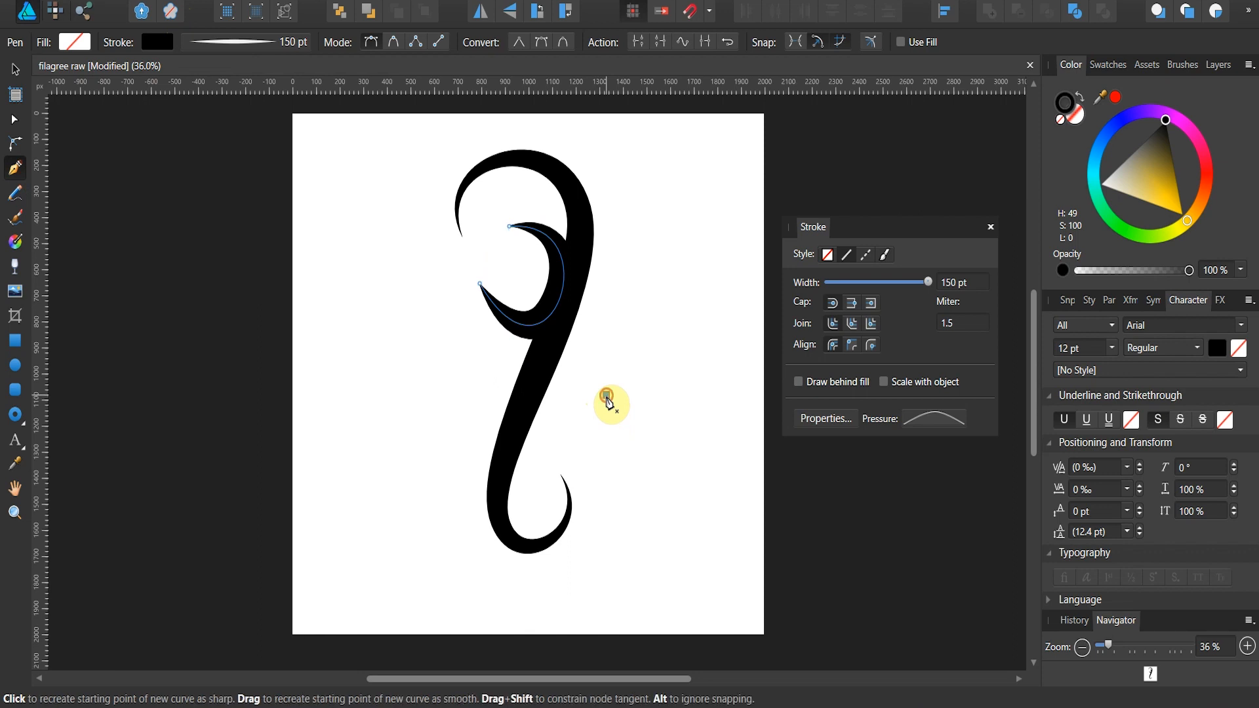
click(544, 440)
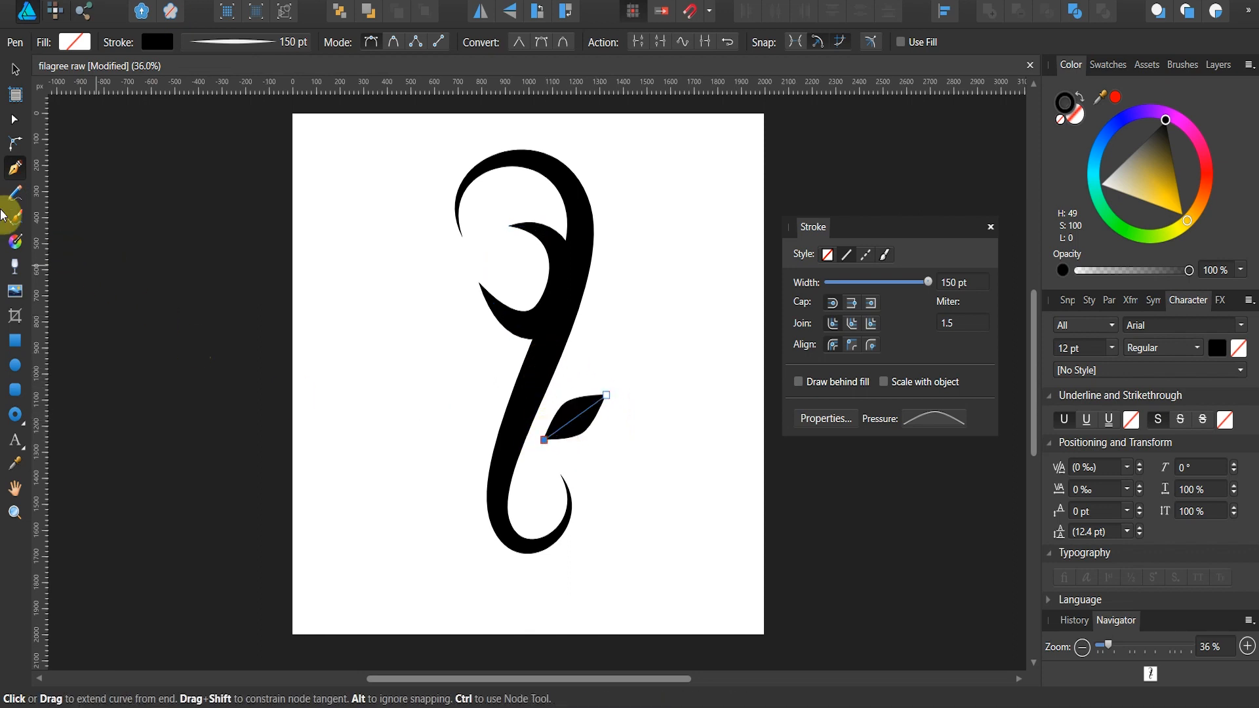
Step: Bend the new curve onto the stem, move its lower end node outward and pull its handles to form a crescent branch
click(15, 121)
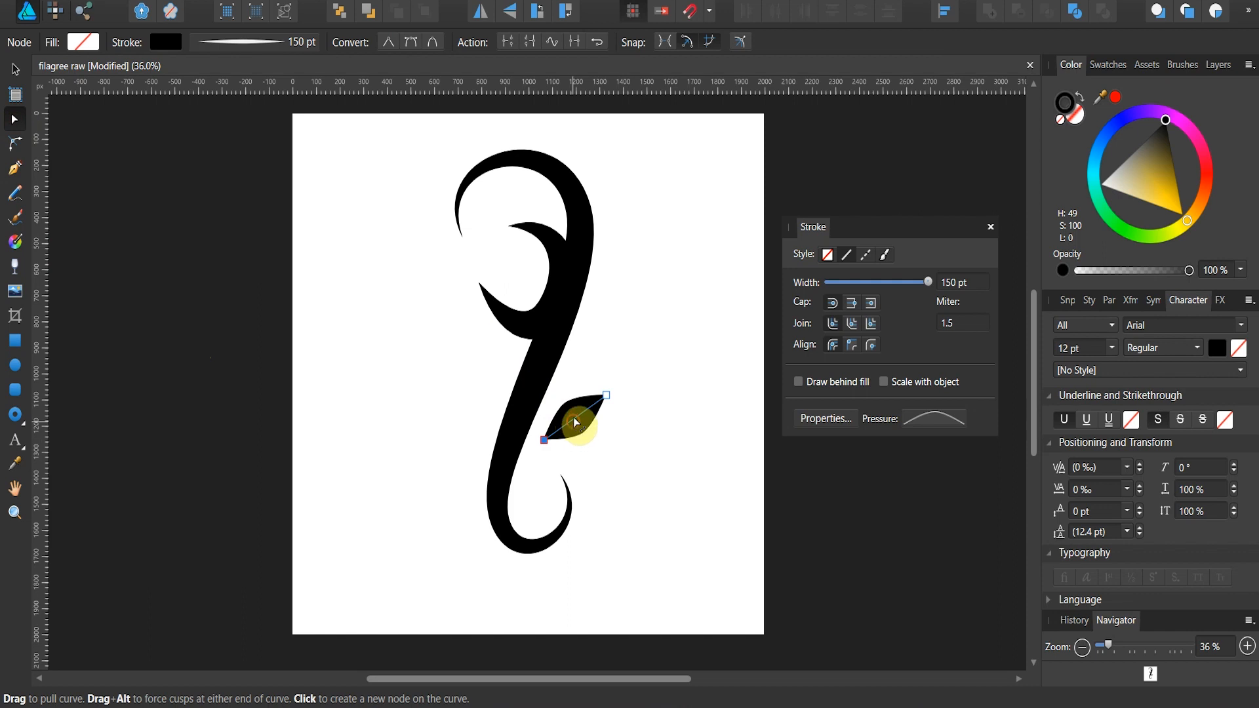
drag(576, 423, 545, 370)
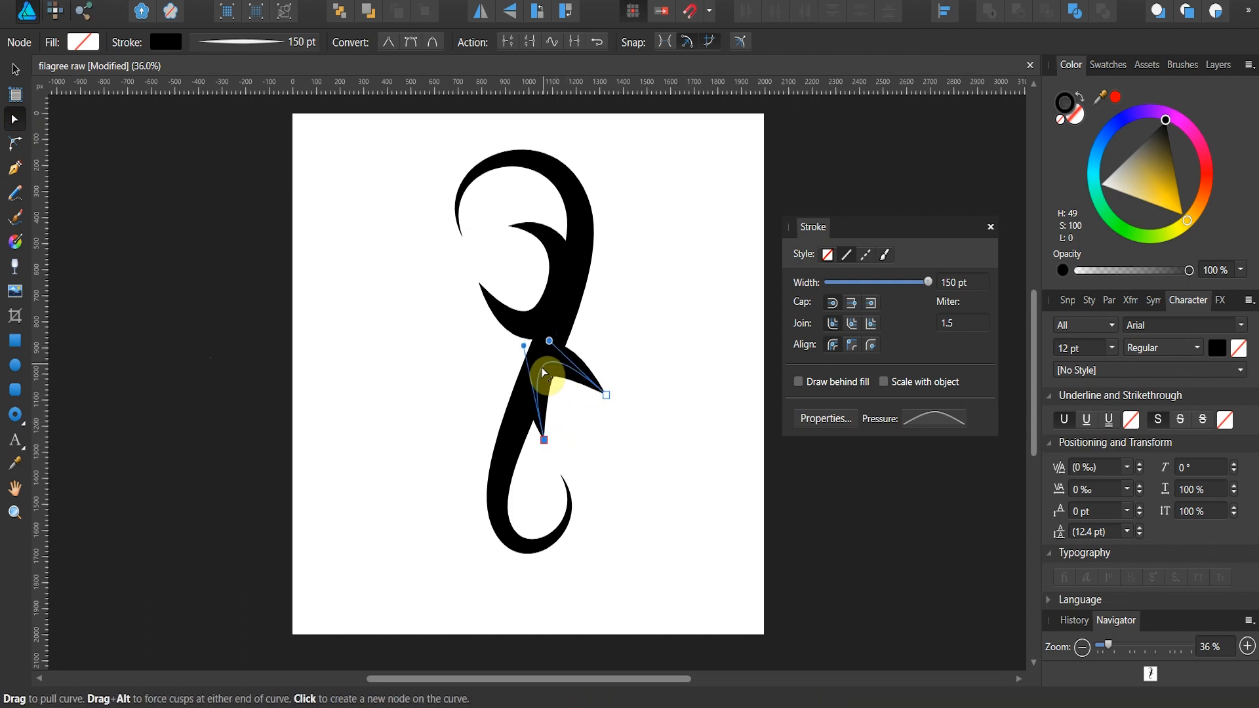
drag(545, 440, 590, 497)
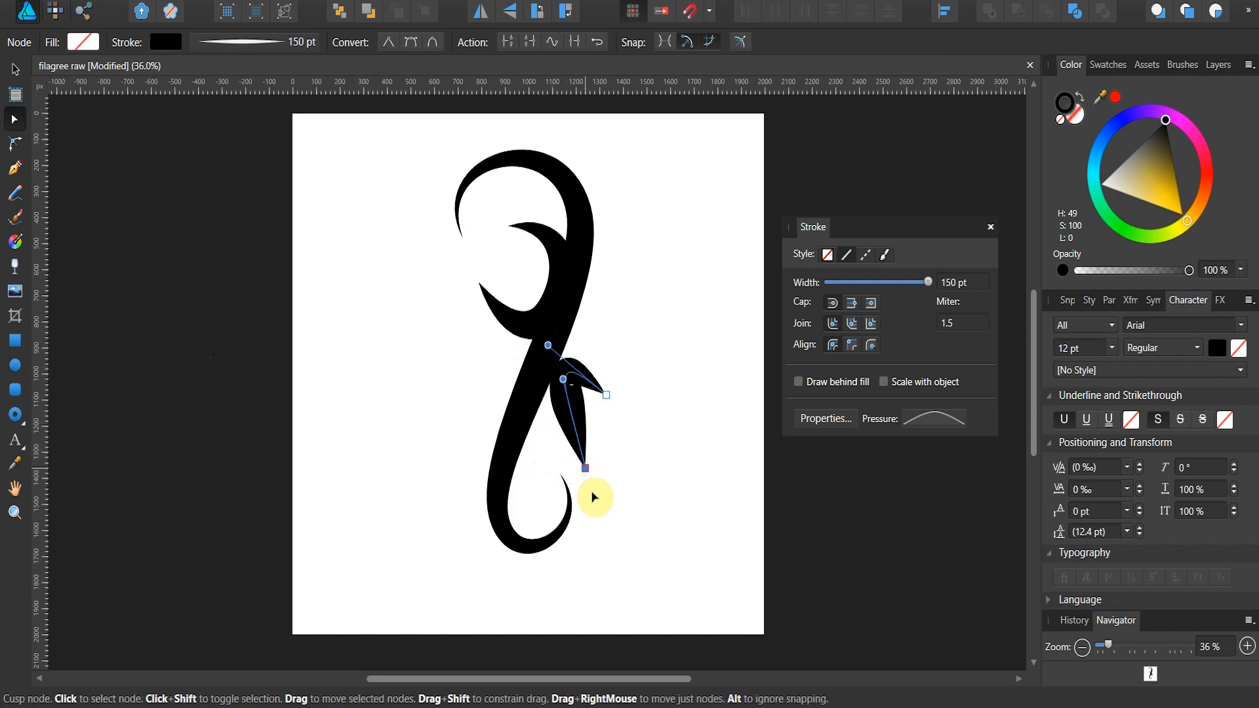
drag(577, 402, 473, 425)
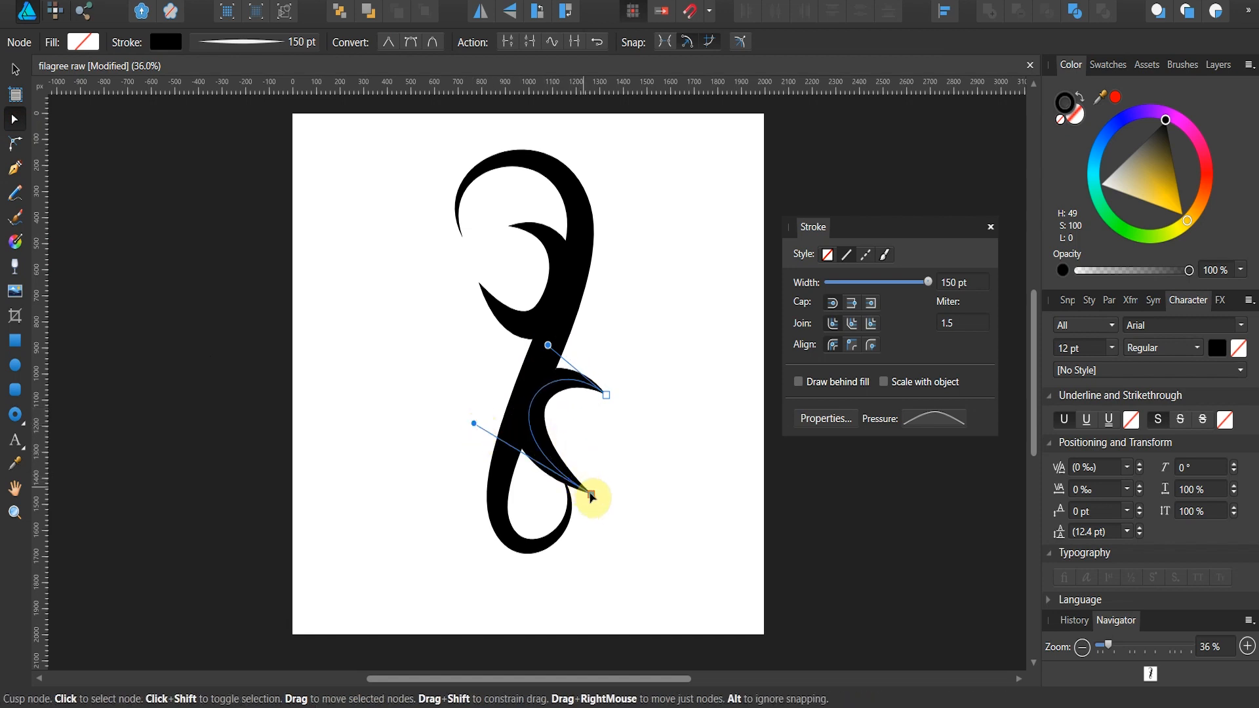
drag(593, 492, 607, 467)
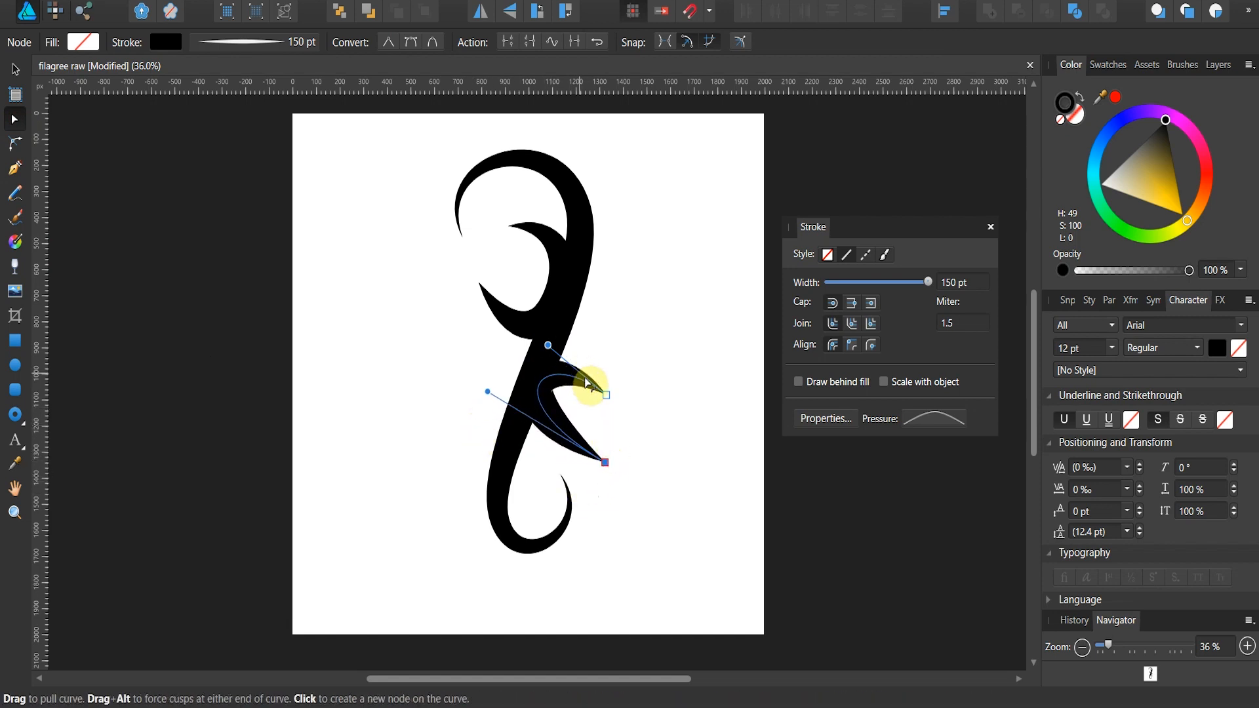
drag(548, 345, 573, 275)
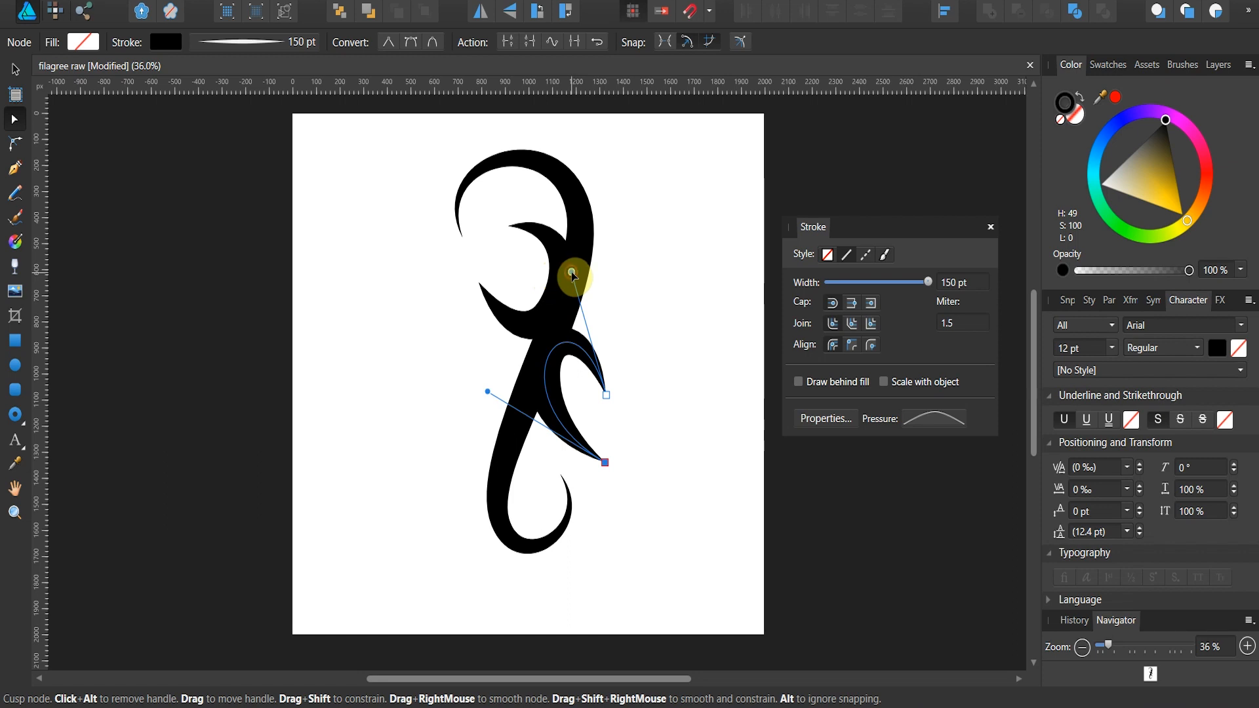
click(646, 286)
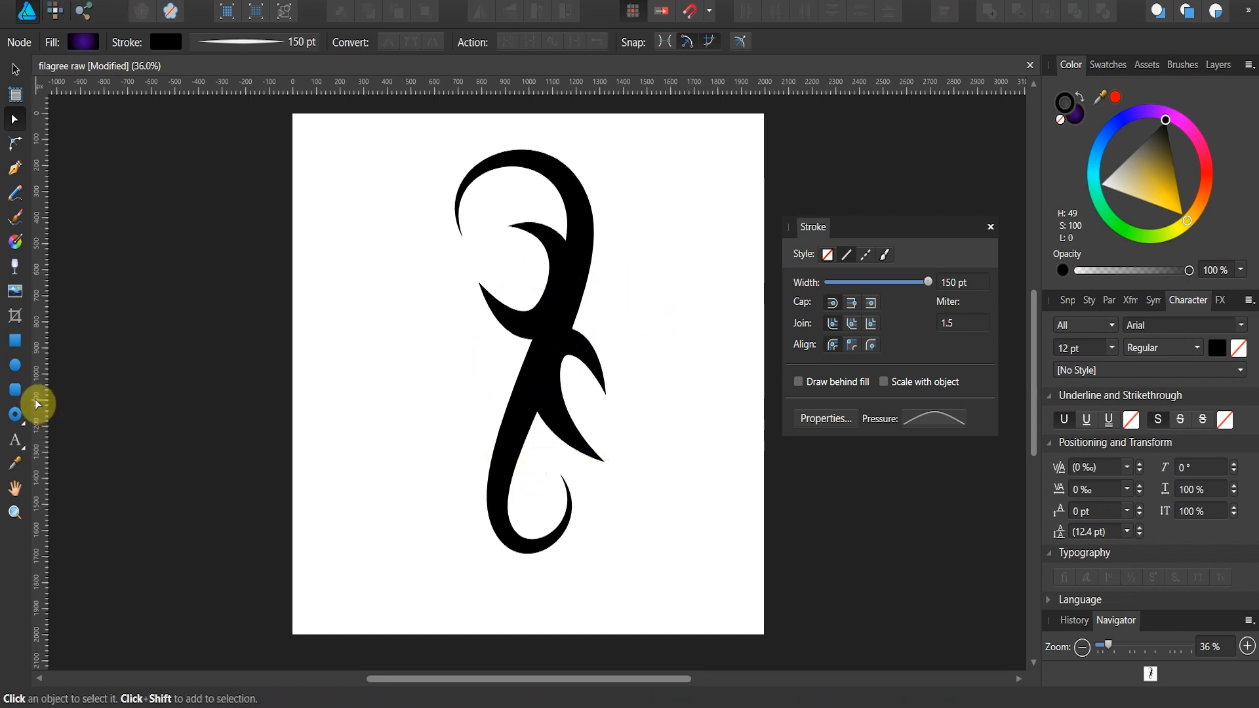
Step: Draw a three-node Pen curve on the upper right, with its middle node on the main stem and both ends pointing outward
click(14, 173)
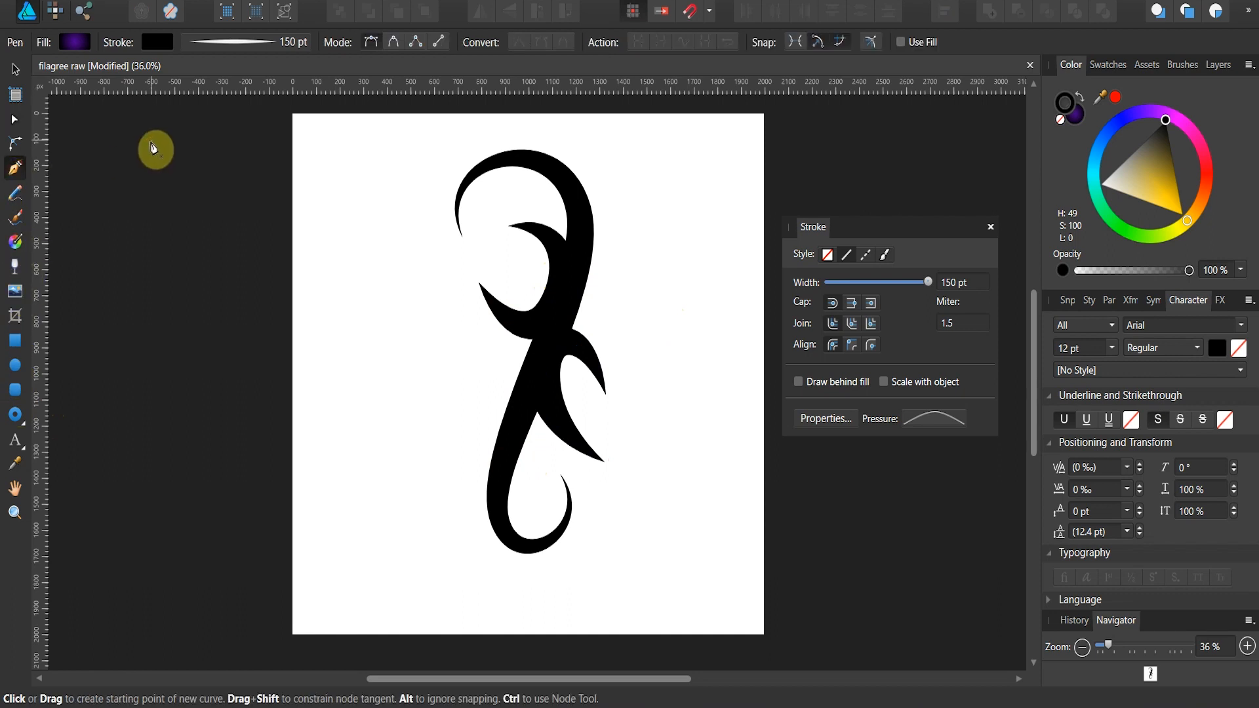
click(662, 168)
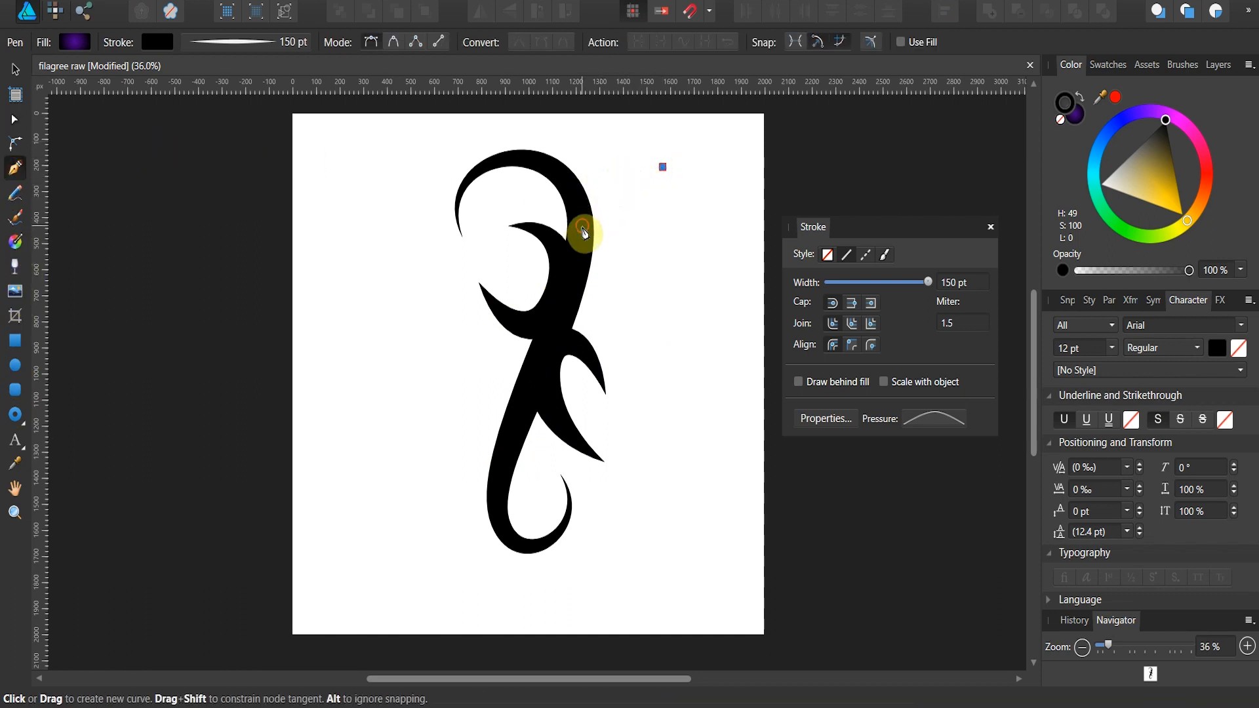
drag(581, 226, 657, 267)
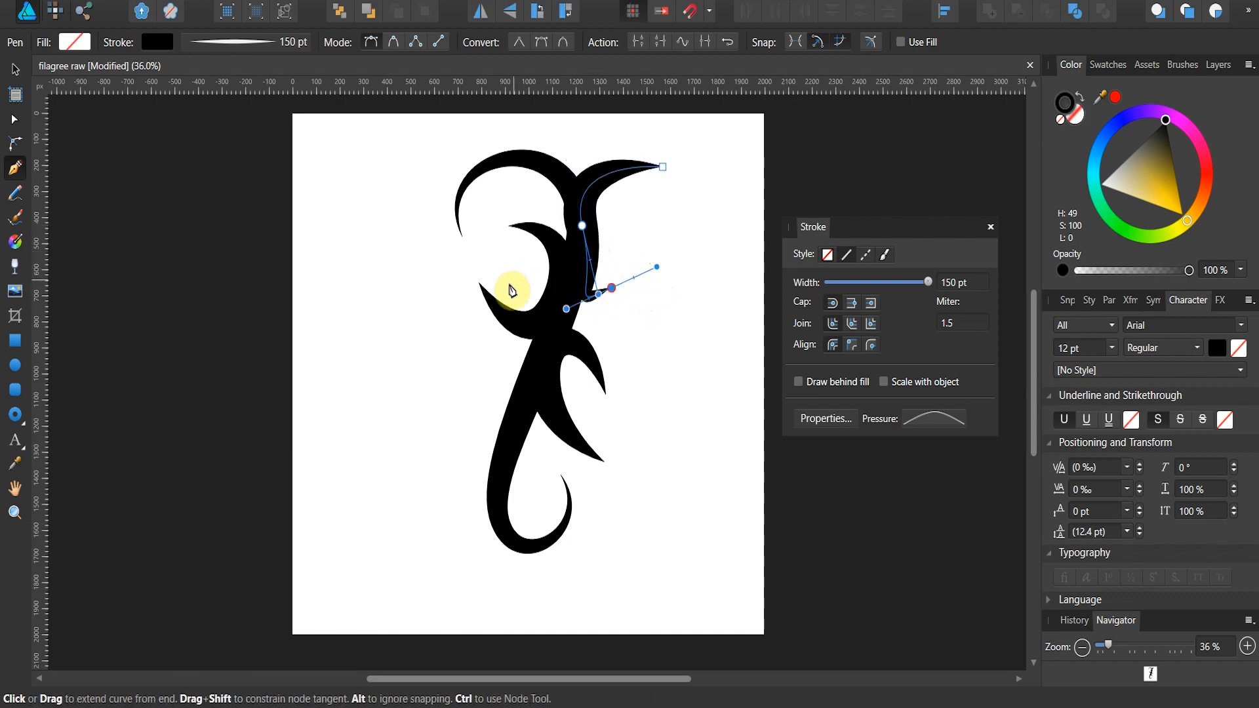
Step: Move the upper-right curve's lower end node outward and adjust the middle node and its handles to follow the stem
click(20, 123)
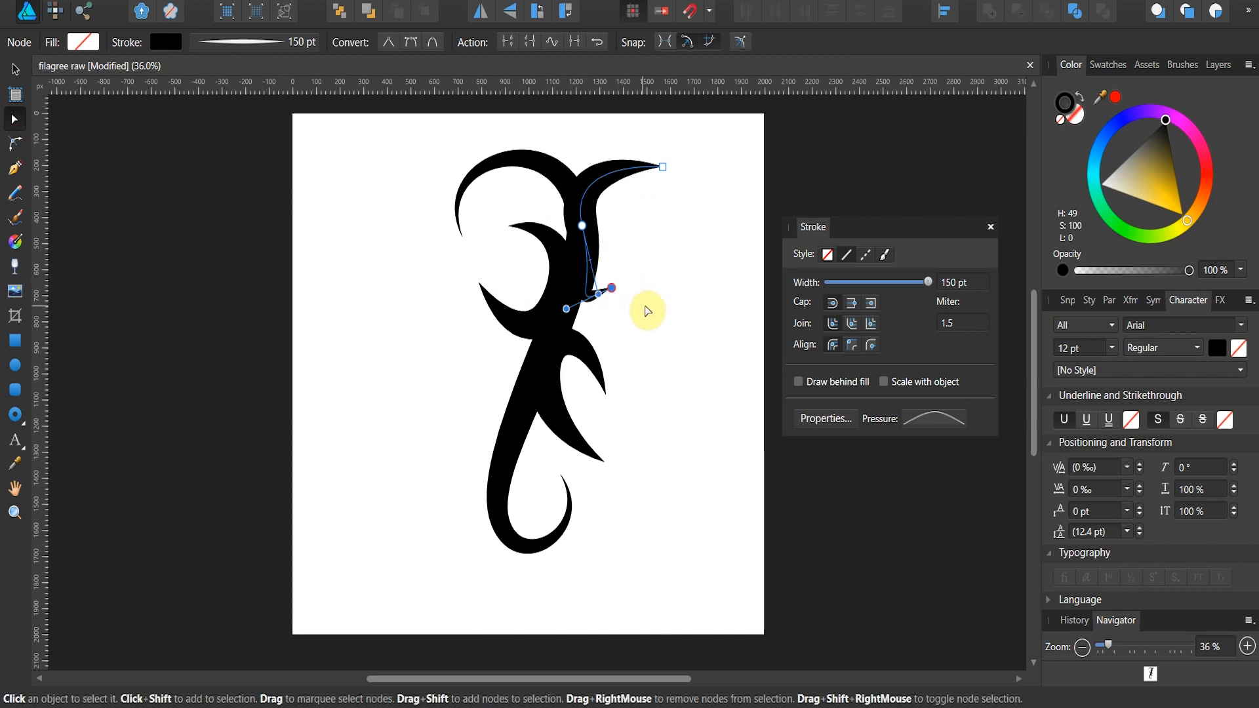
mouse_move(614, 292)
mouse_down()
mouse_move(655, 266)
mouse_move(587, 312)
mouse_up()
click(584, 221)
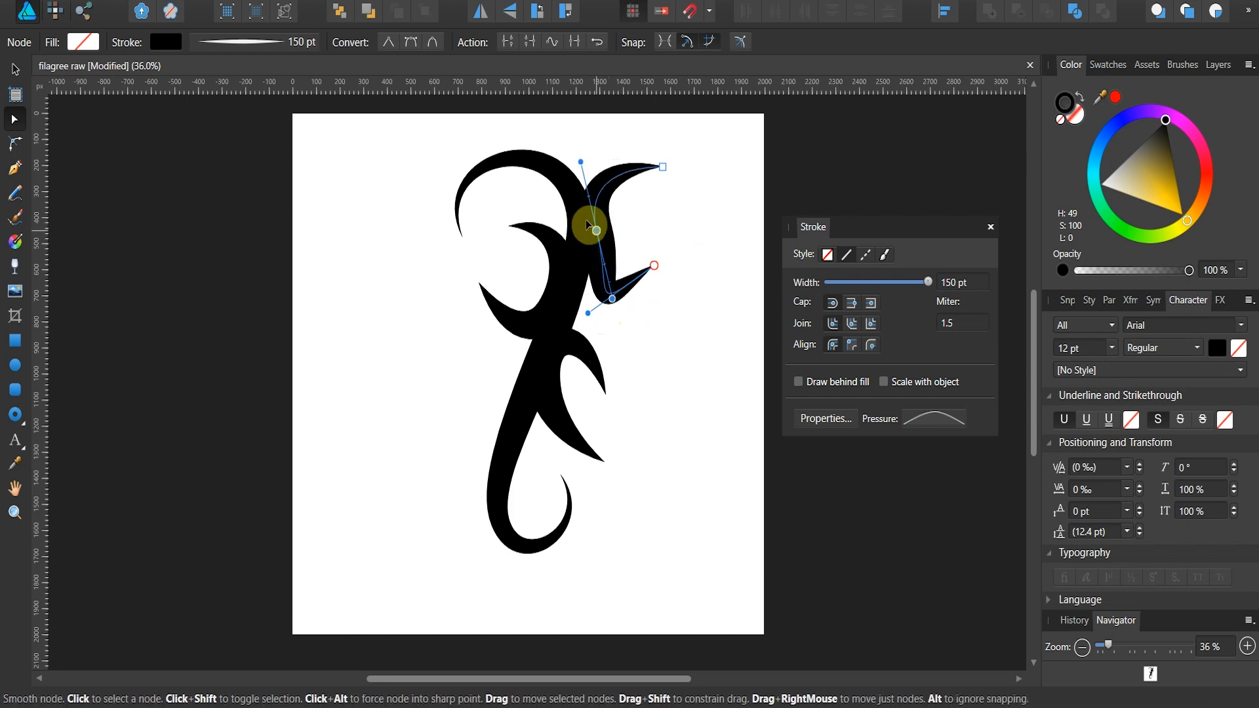
drag(570, 154, 623, 125)
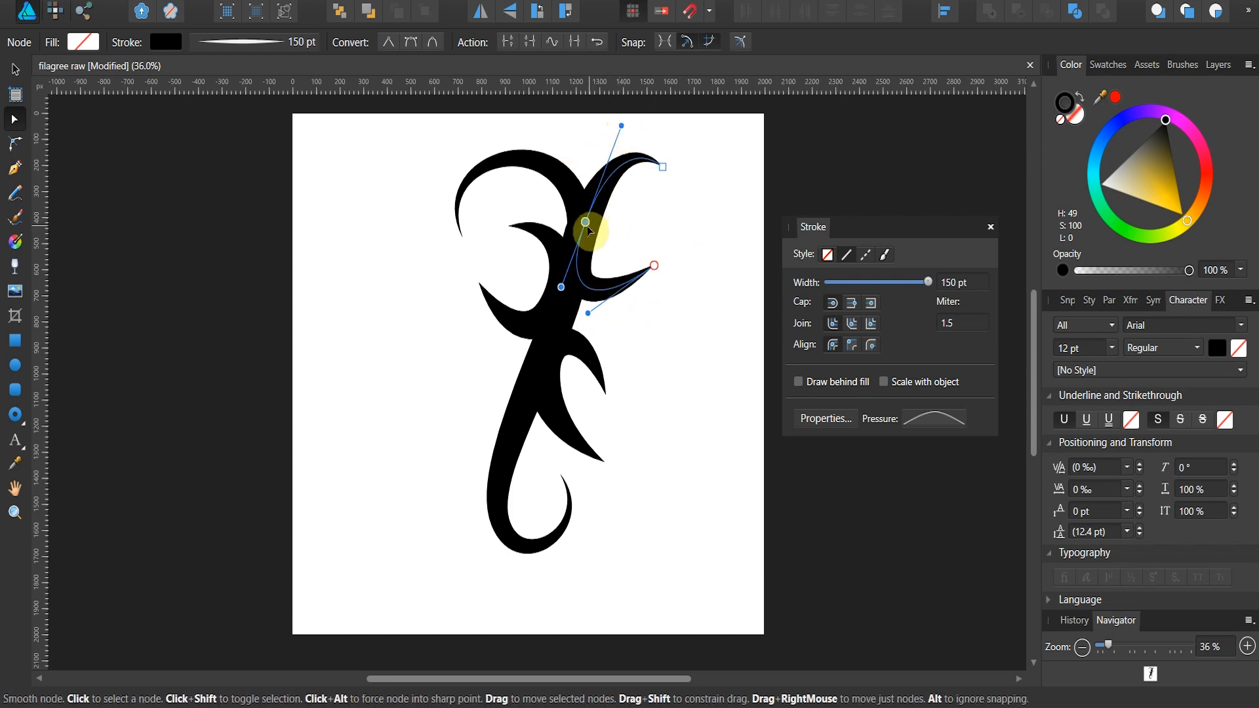
drag(586, 223, 591, 226)
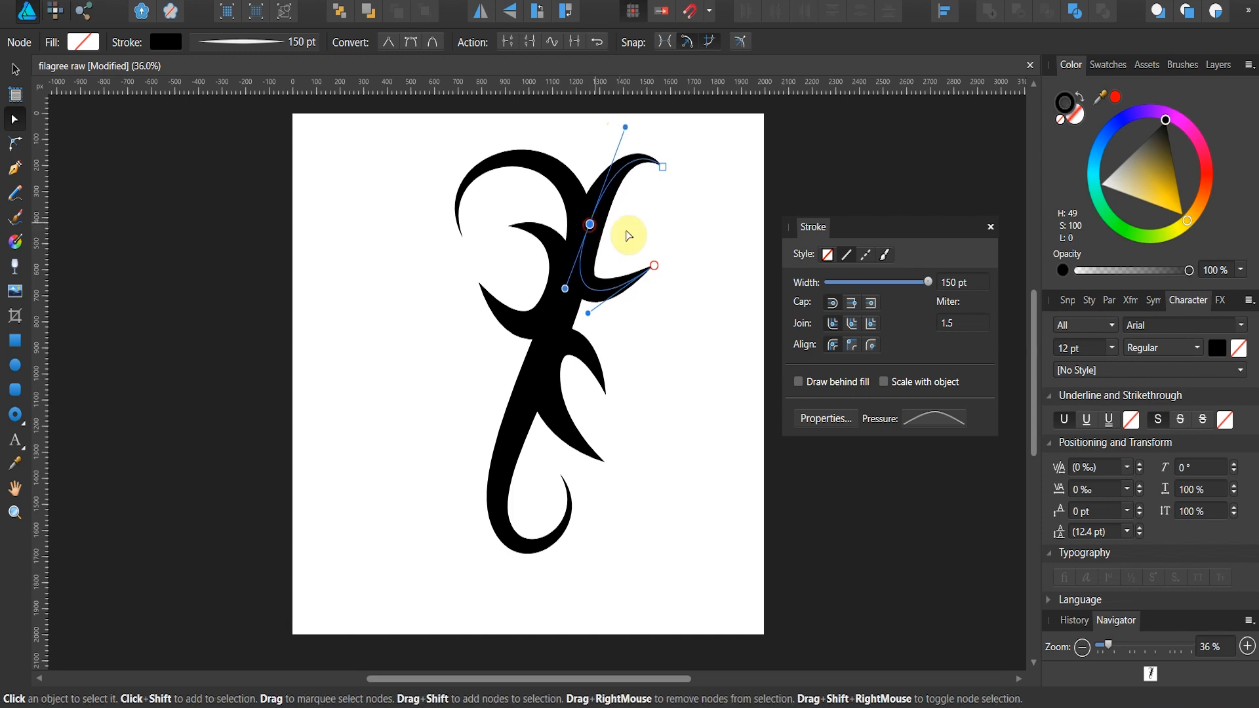
Step: Lower the upper end node, make it smooth and pull the handles at both ends to curl the branch tips inward
drag(663, 168, 671, 215)
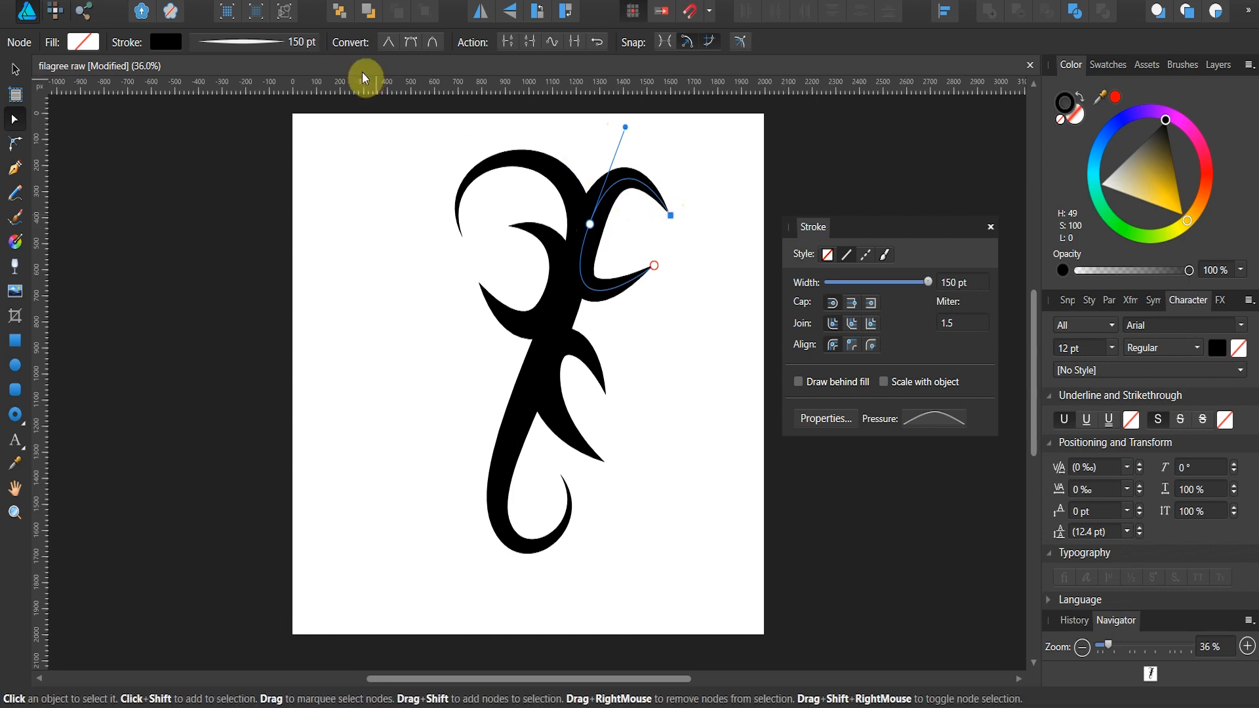
click(412, 42)
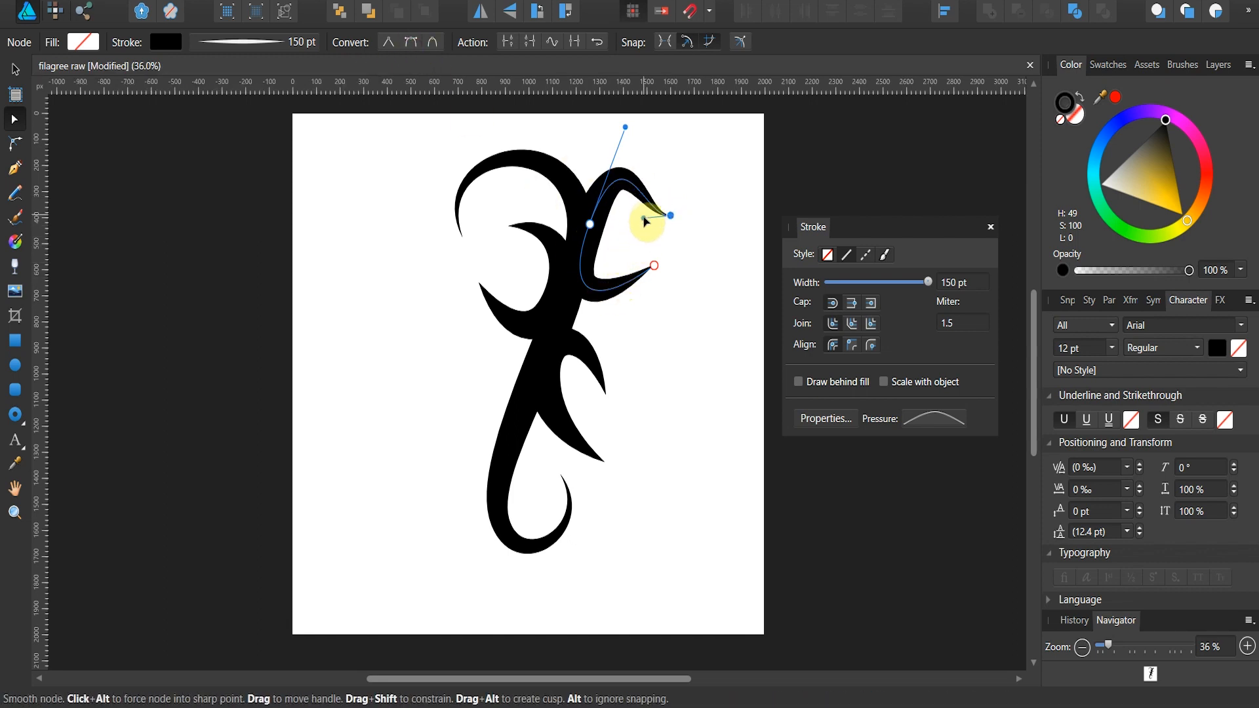
drag(643, 218, 706, 191)
click(655, 266)
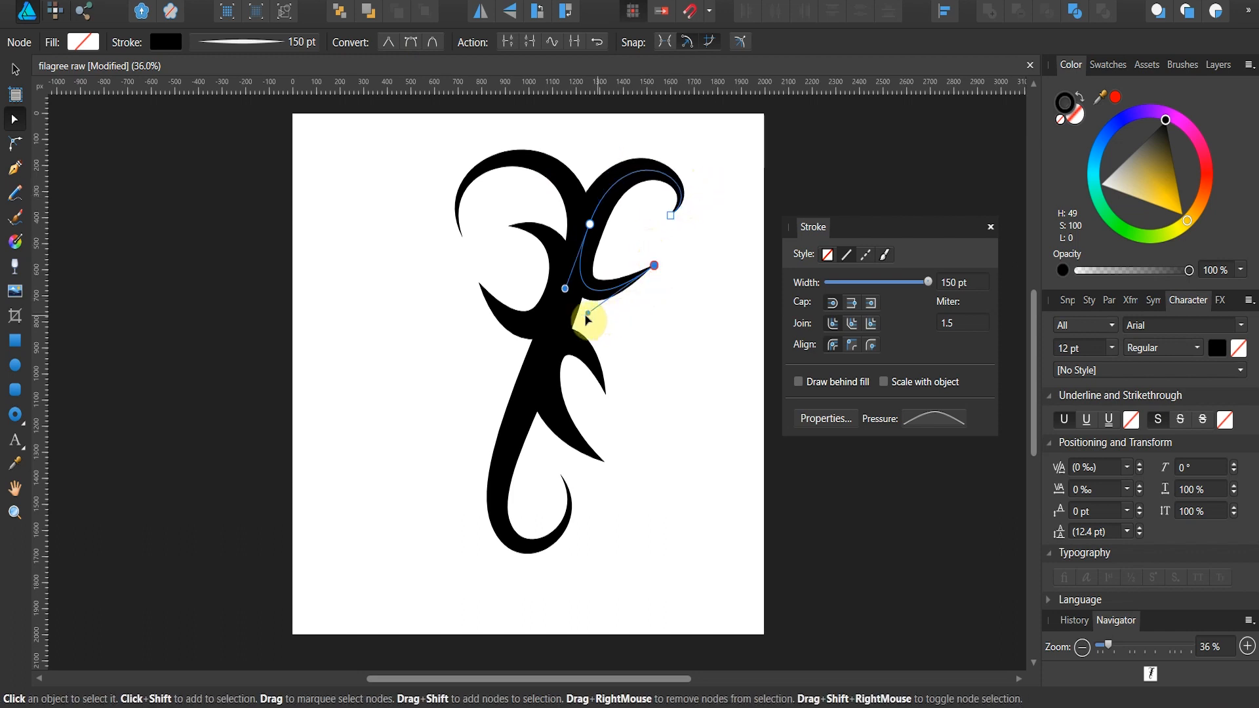
drag(589, 315, 662, 313)
click(695, 307)
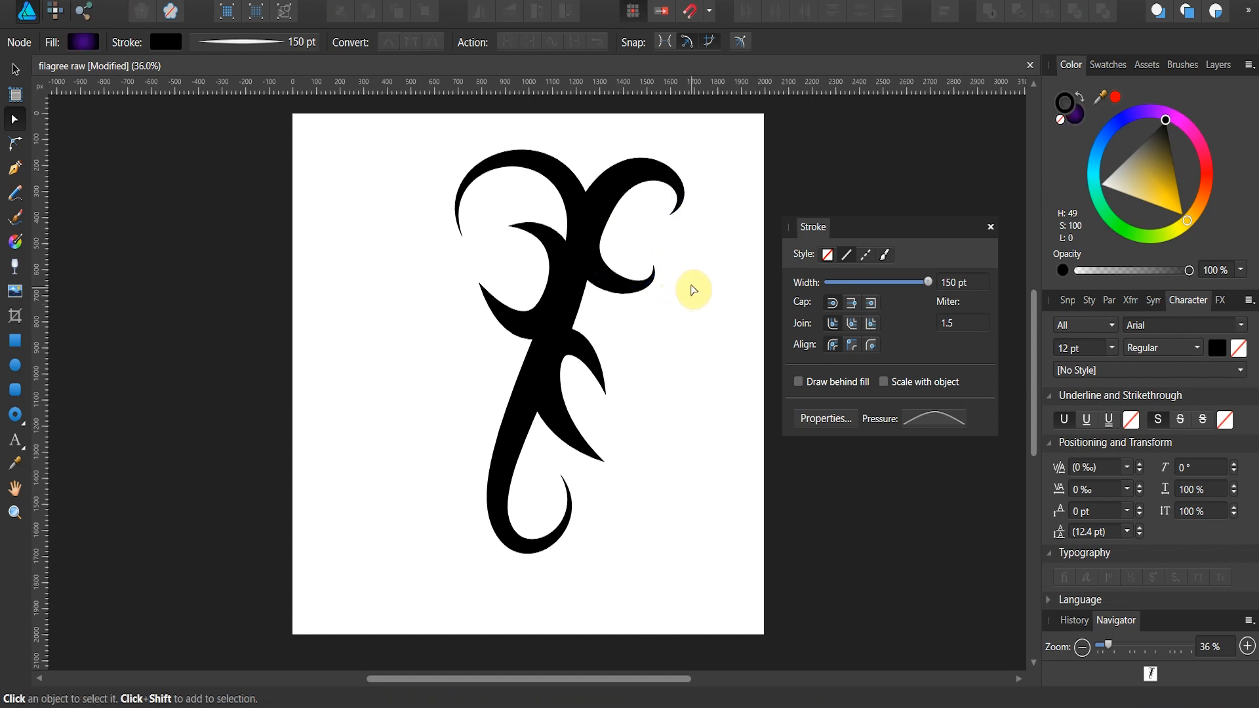
Step: Reselect the upper-right branch, move its upper end node outward and swing the handle inward to open the curl
click(675, 211)
click(690, 222)
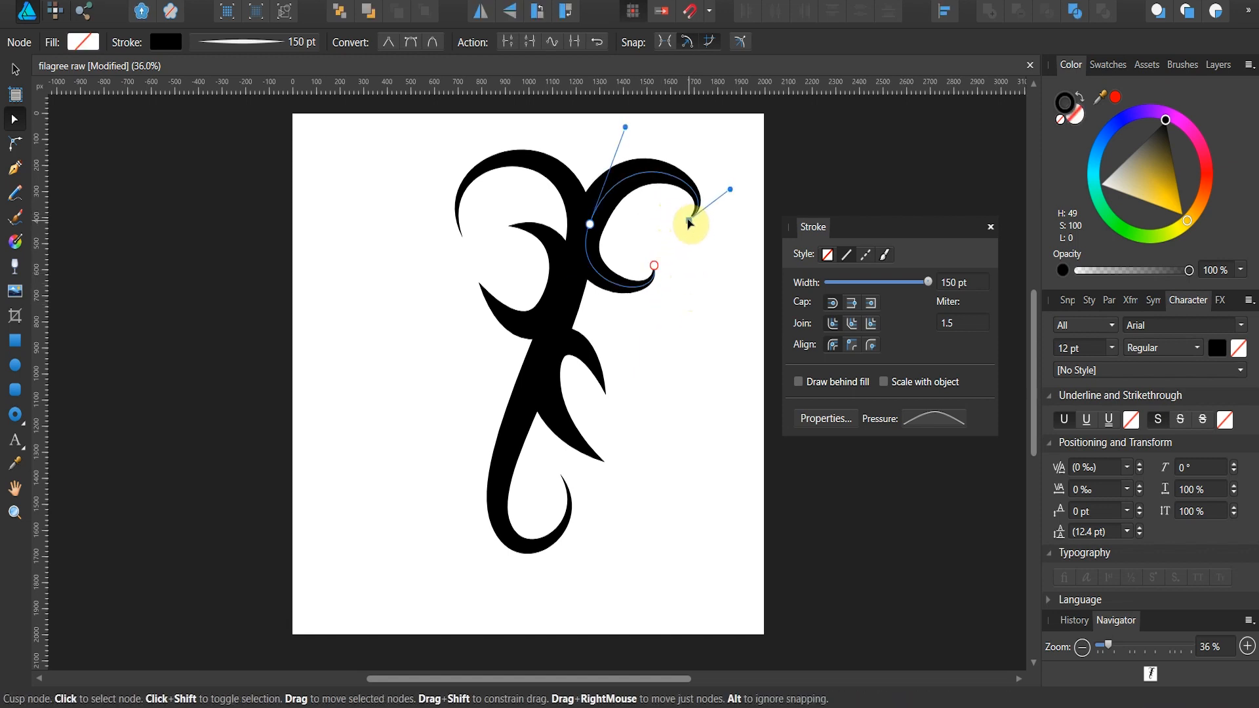
drag(729, 190, 688, 181)
click(714, 213)
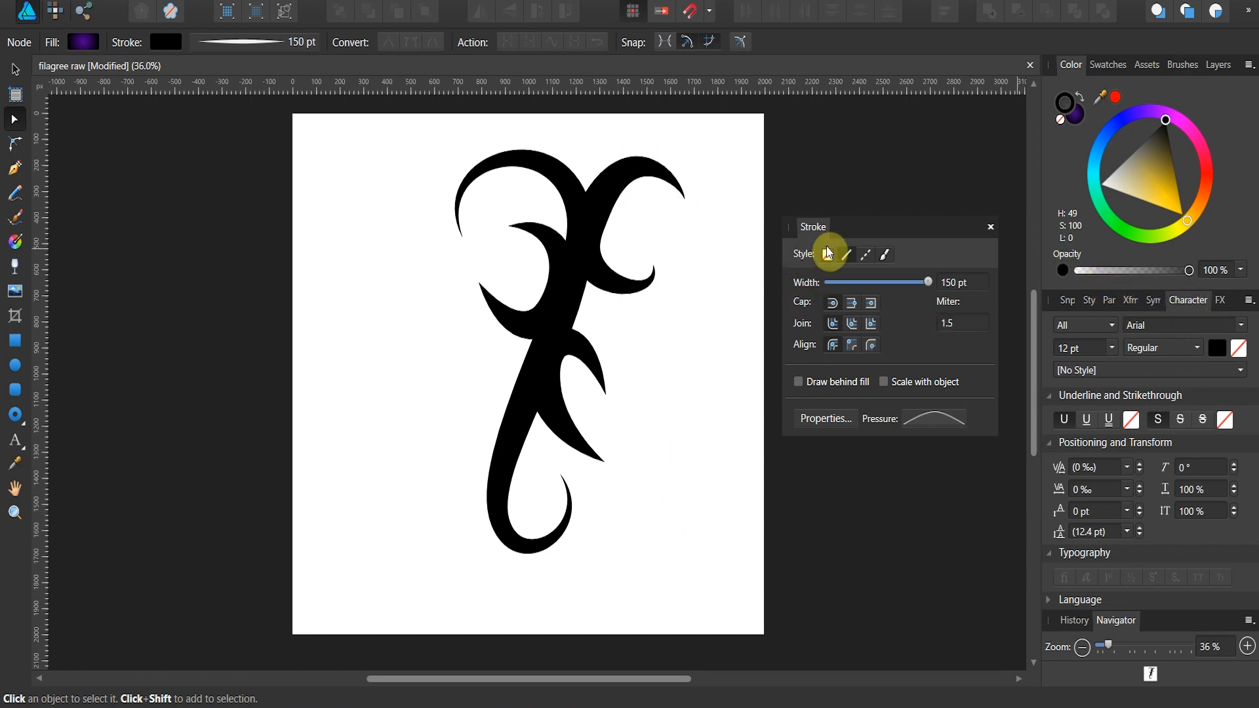
Step: Dock the floating Stroke panel into the studio group beside FX and show the document's layers
mouse_move(815, 225)
mouse_down()
mouse_move(983, 313)
mouse_move(1239, 310)
mouse_up()
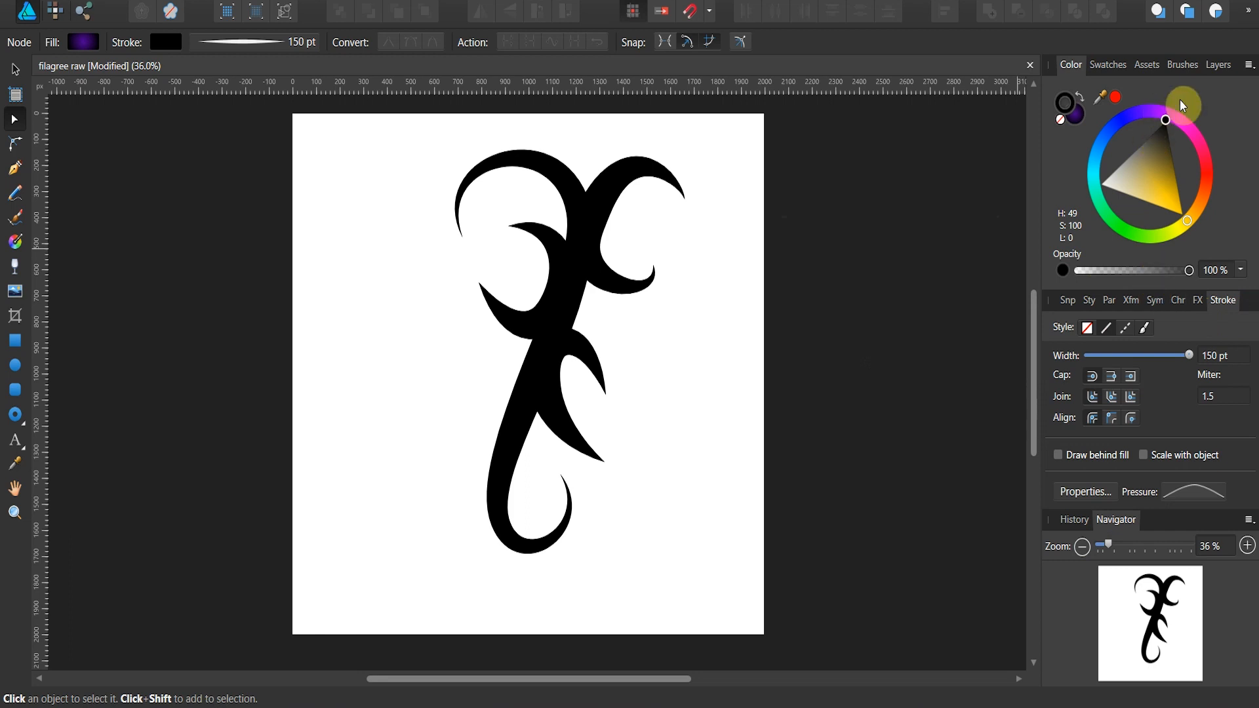
click(1218, 72)
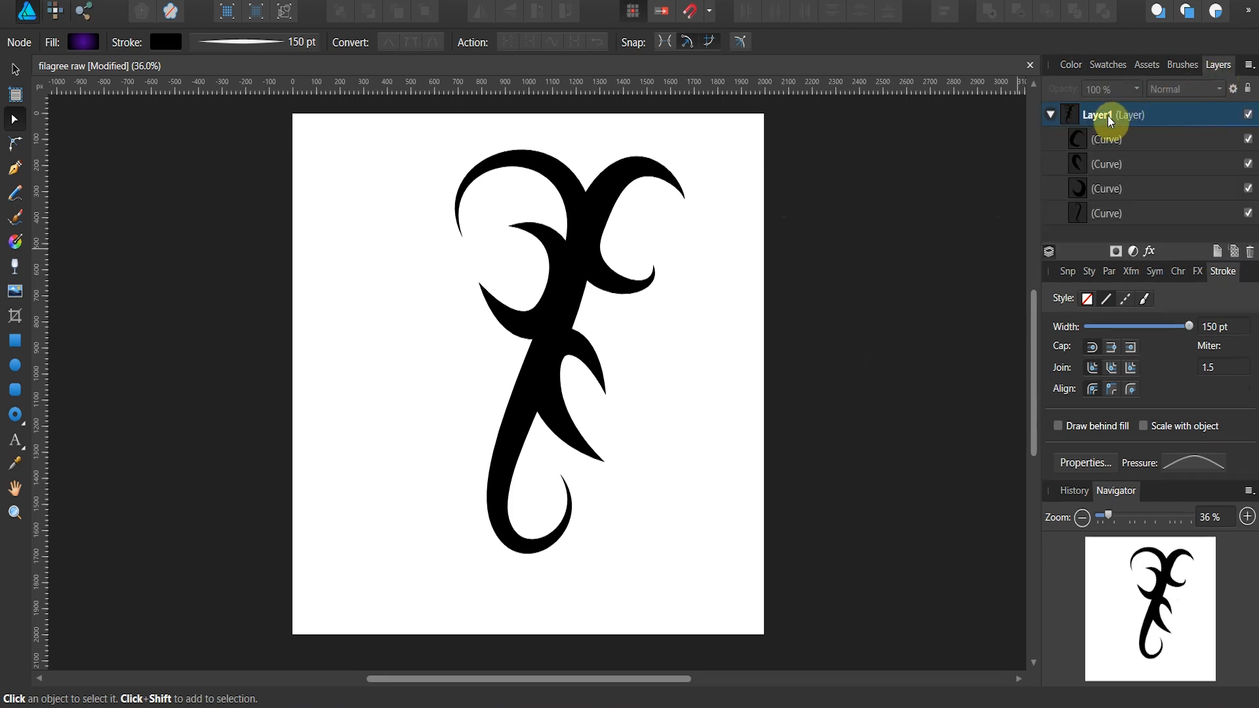
Step: Rename the layer holding the curves as Pattern and collapse it in the layer list
click(1055, 117)
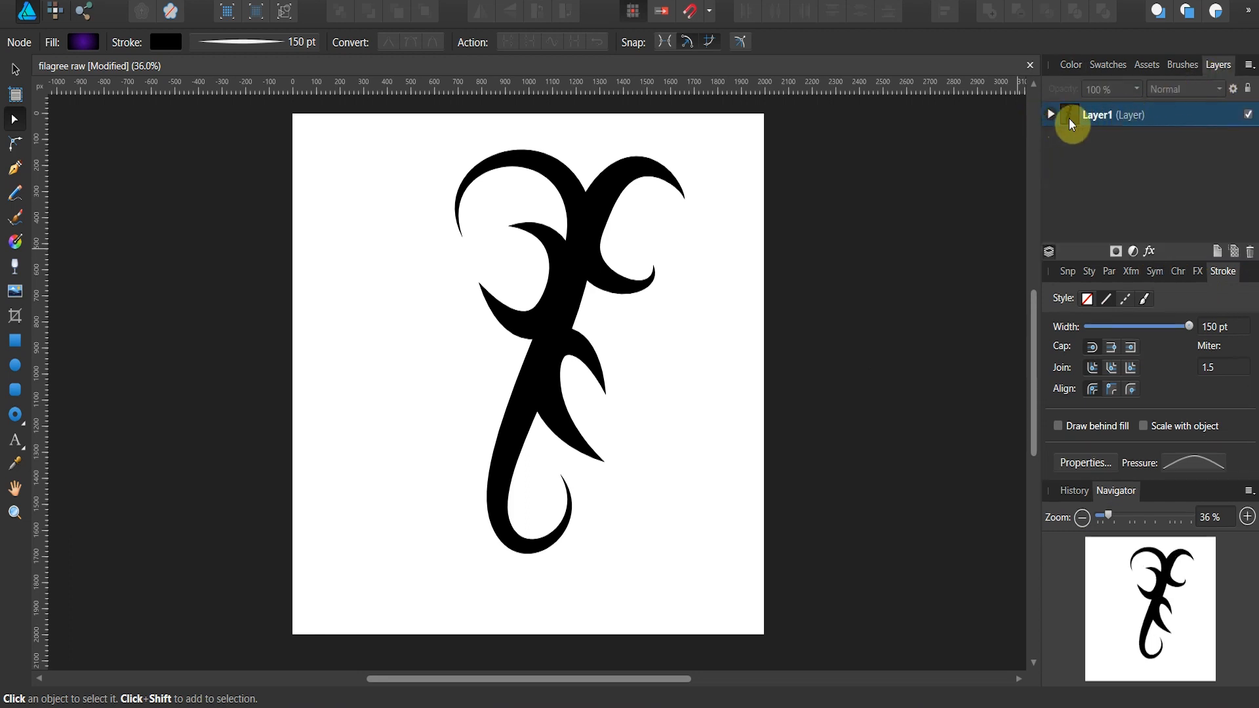
click(1045, 113)
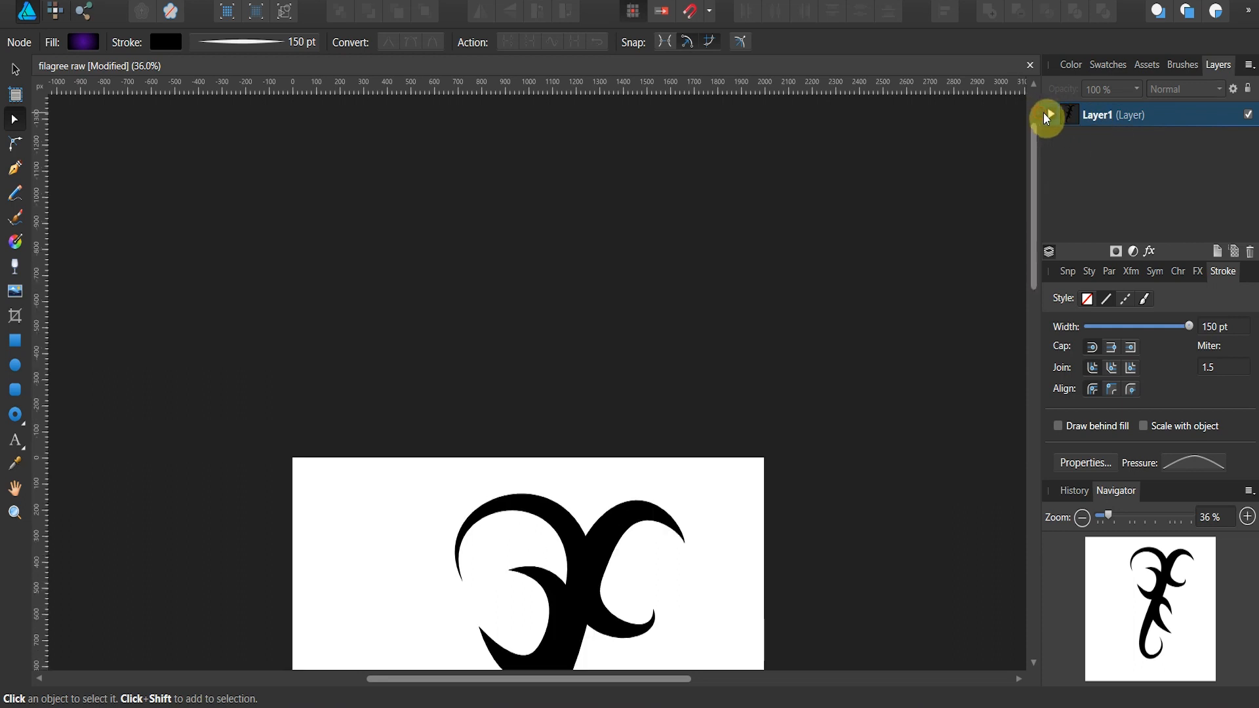
scroll(886, 197, down, 5)
scroll(886, 198, down, 2)
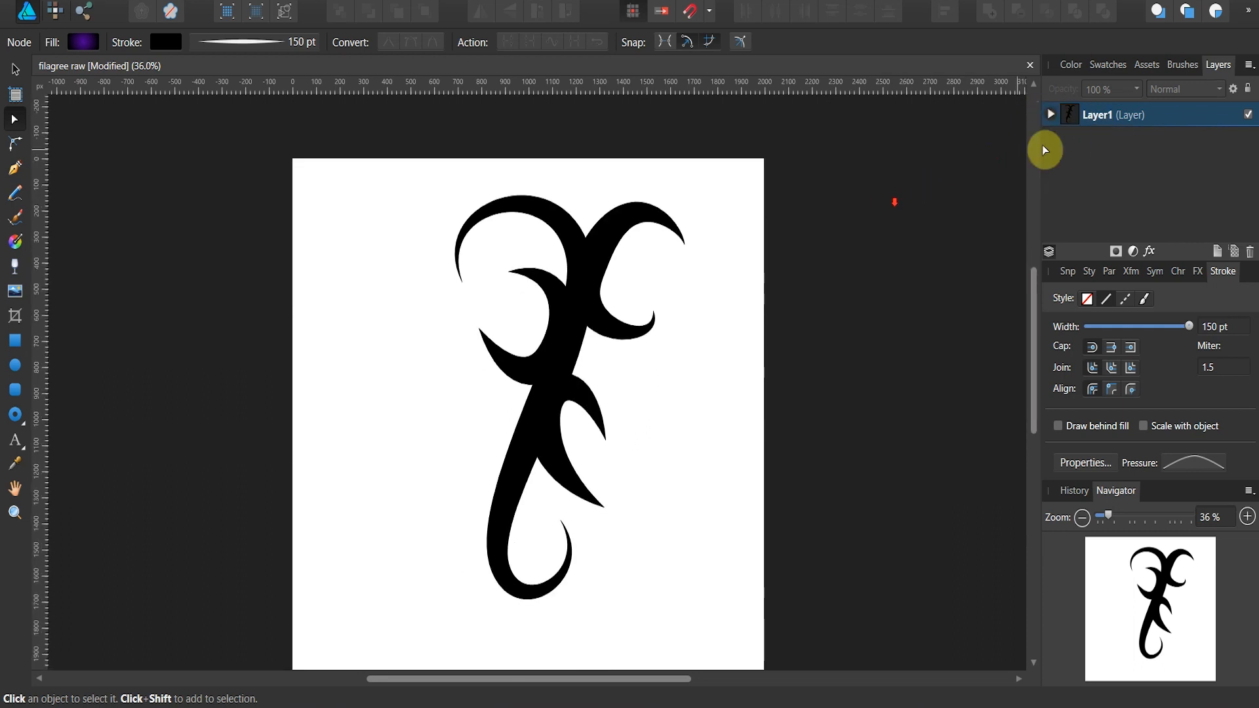
click(1051, 115)
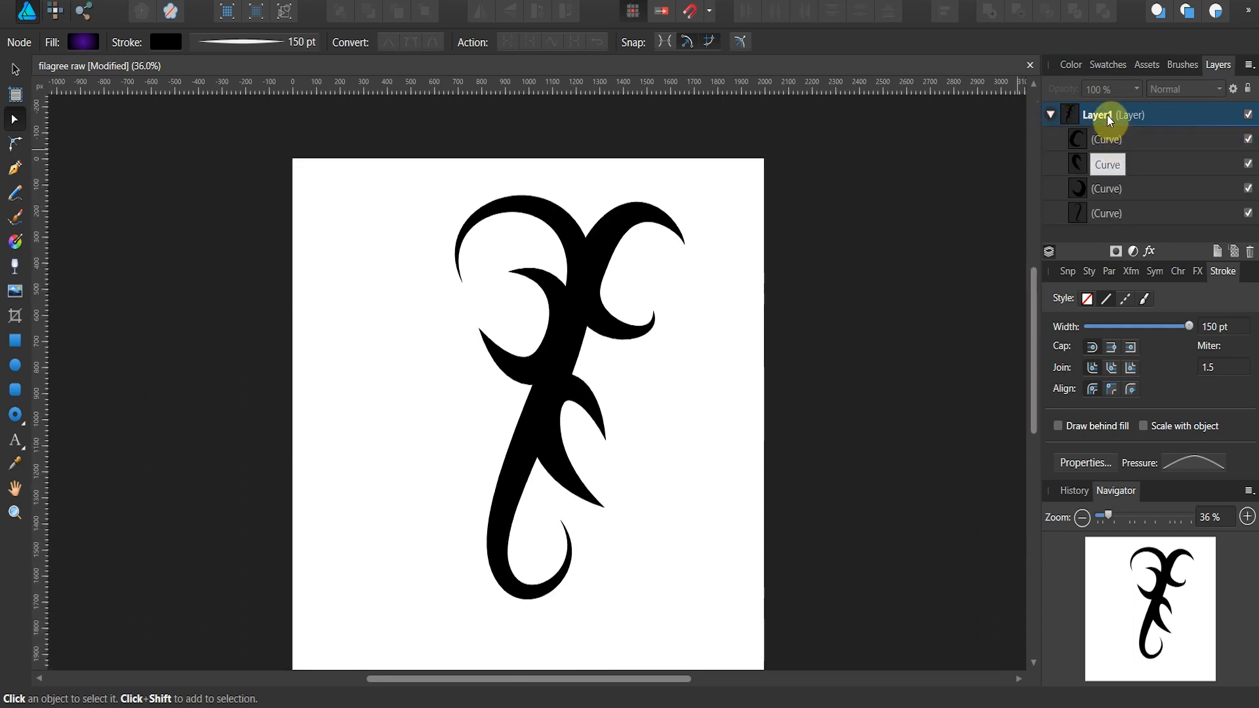
double_click(1102, 112)
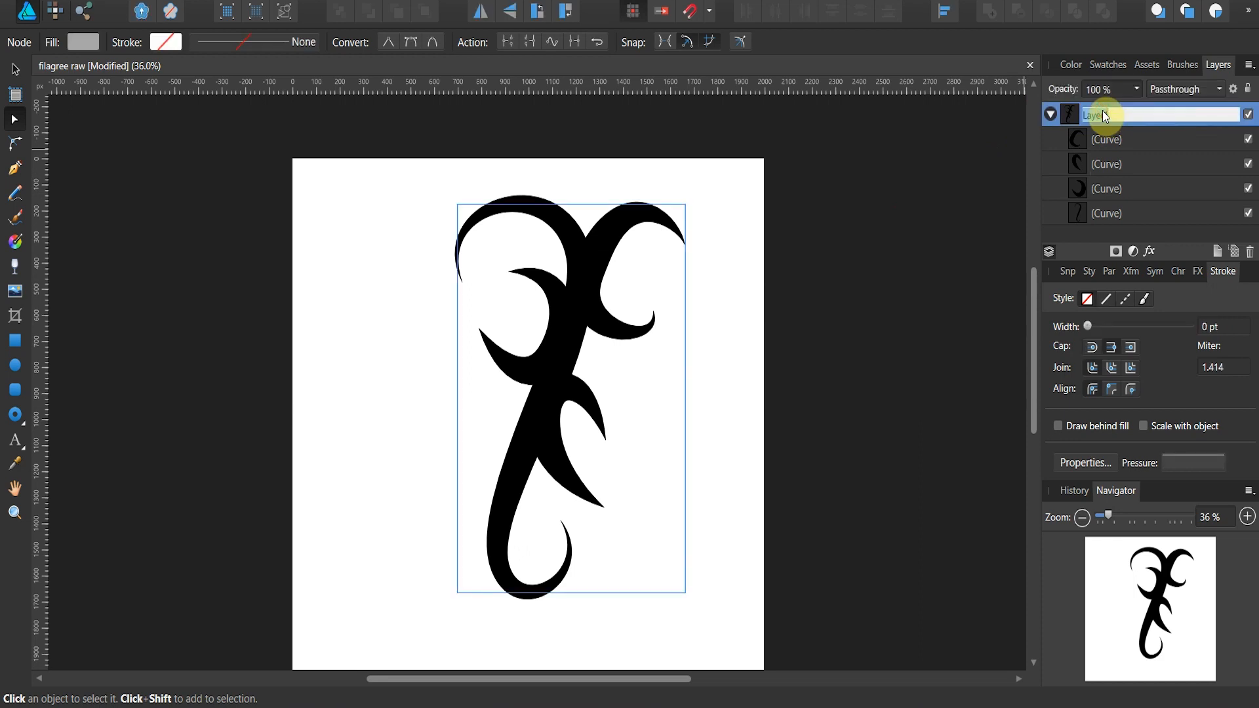
text(Pattern)
click(1046, 139)
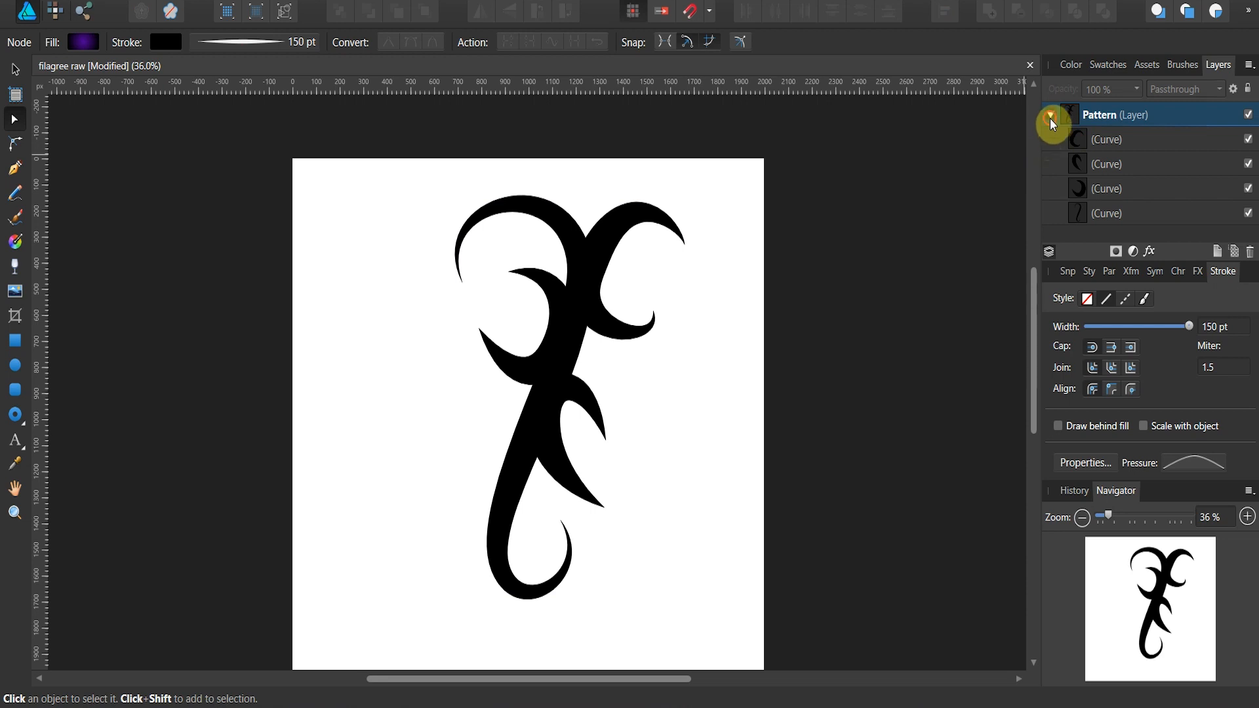
click(1050, 117)
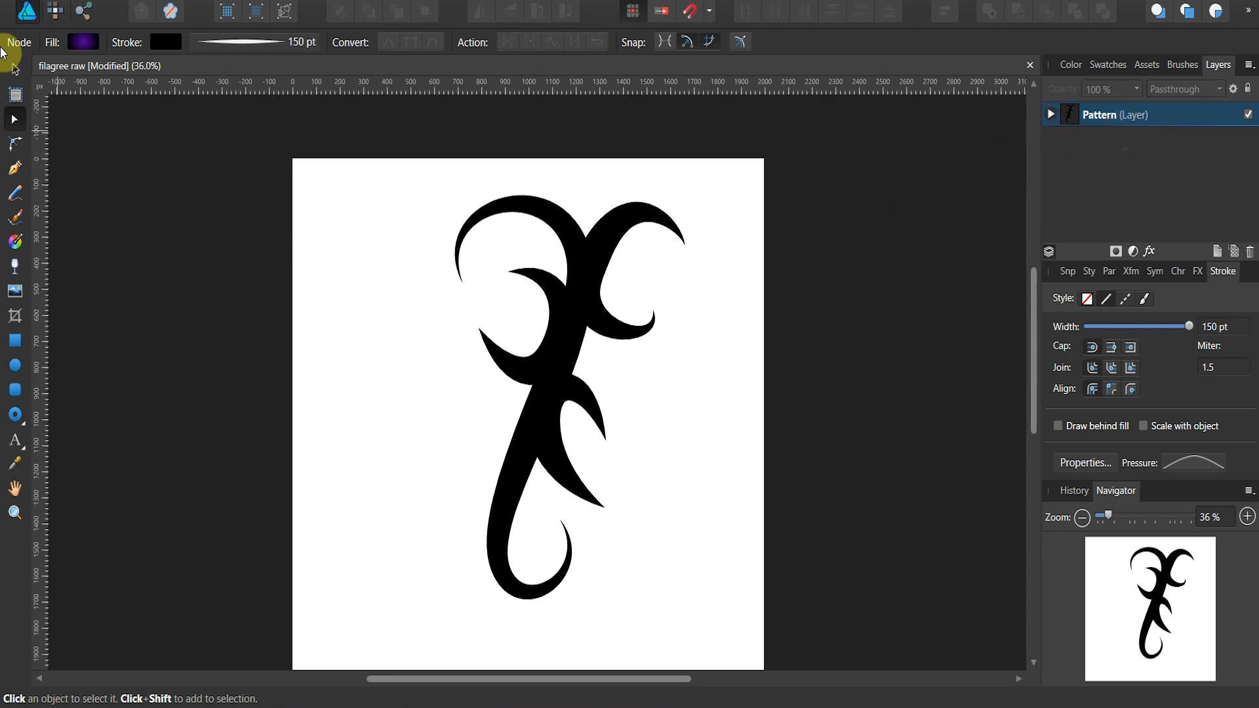
Step: Select all four curves, scale the ornament down about its centre and rotate it clockwise until the stem lies roughly horizontal
click(14, 67)
drag(267, 137, 730, 666)
scroll(735, 590, down, 1)
drag(829, 616, 737, 611)
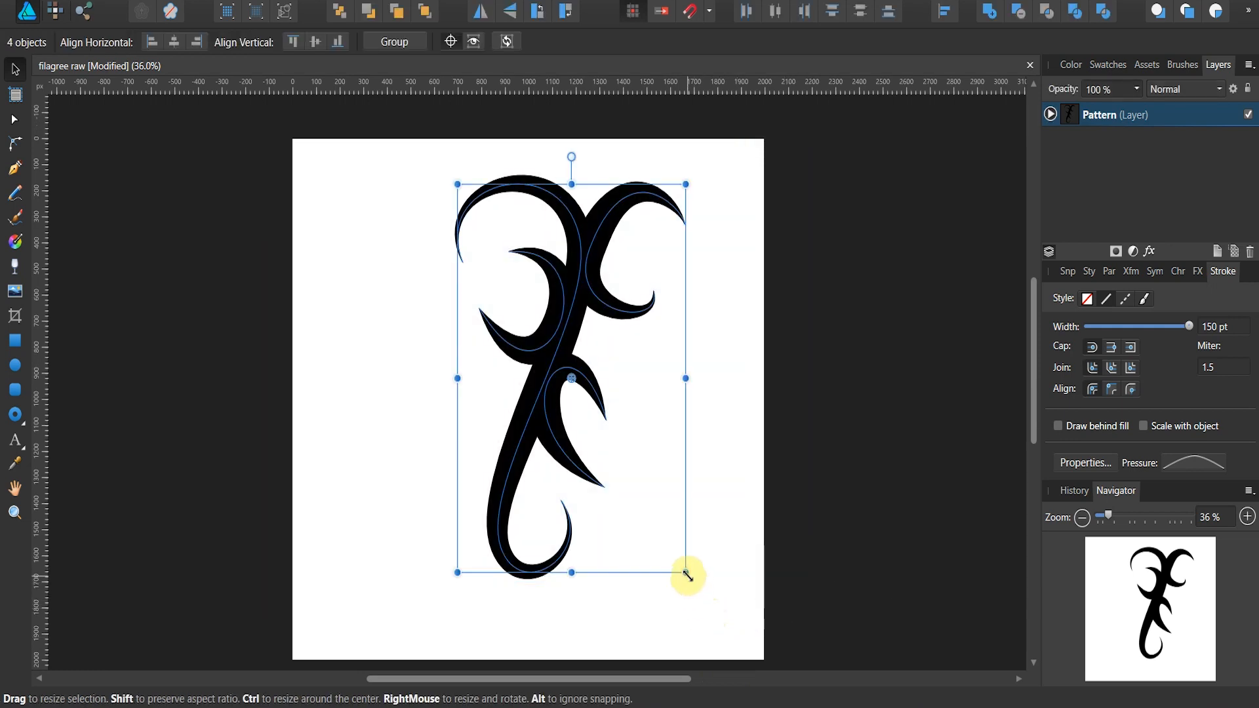
drag(687, 575, 648, 503)
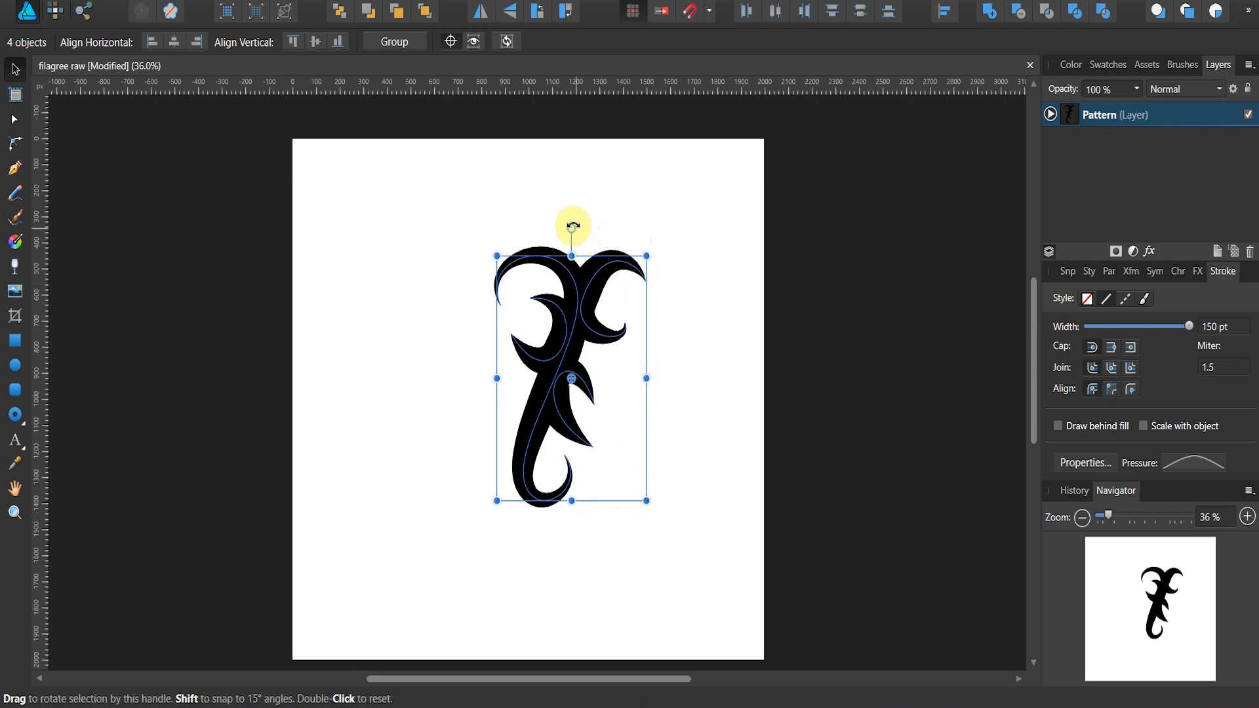
drag(597, 232, 681, 379)
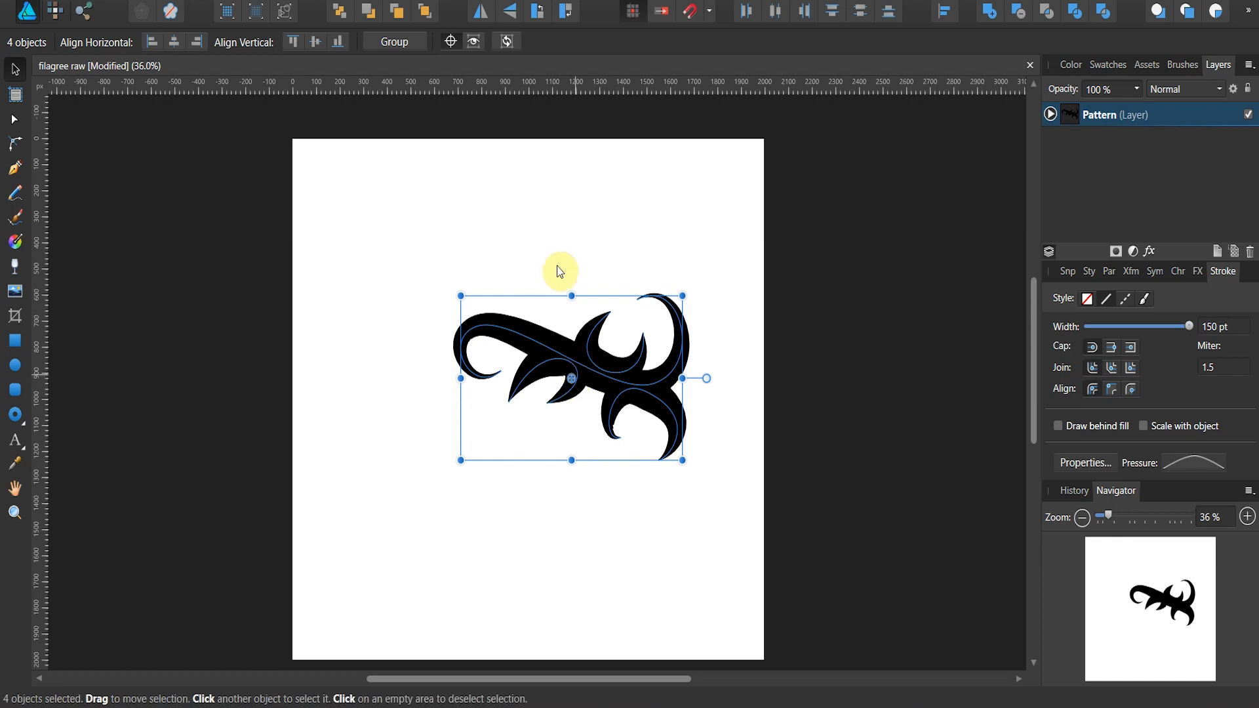
Step: Place the selection's transform origin on the main stem's curl tip and shift the ornament toward the page's lower right
click(450, 43)
mouse_move(575, 381)
mouse_down()
mouse_move(533, 364)
mouse_move(498, 372)
mouse_up()
drag(567, 353, 616, 379)
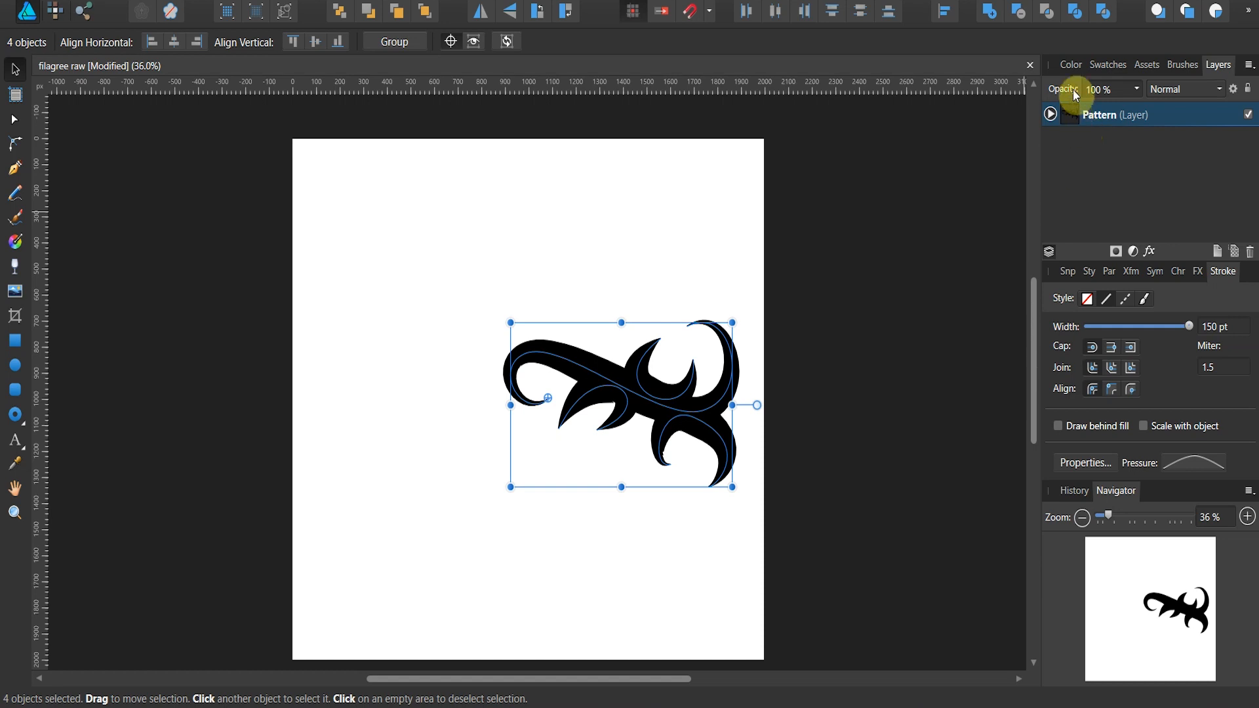
Step: Recolour the ornament's strokes golden yellow, hue 49, and deselect it
click(1072, 65)
click(1068, 116)
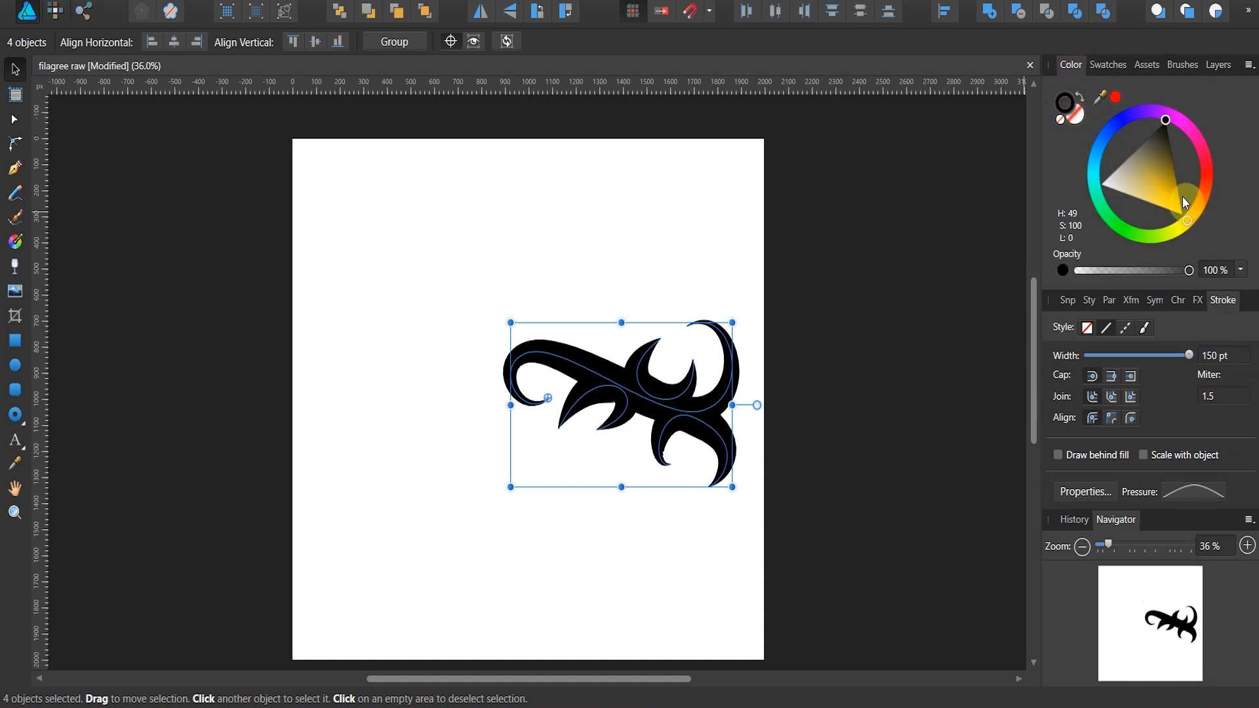
mouse_move(1179, 198)
mouse_down()
mouse_move(1184, 228)
mouse_move(1193, 183)
mouse_move(1198, 197)
mouse_up()
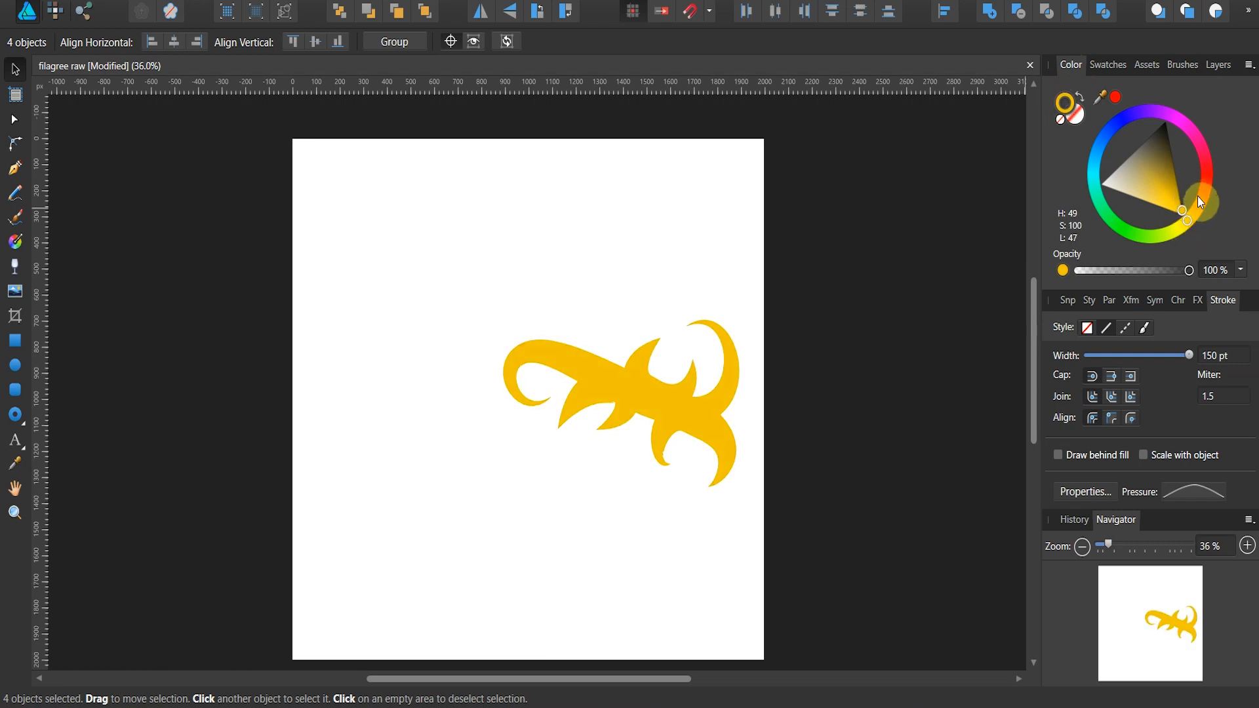
click(307, 179)
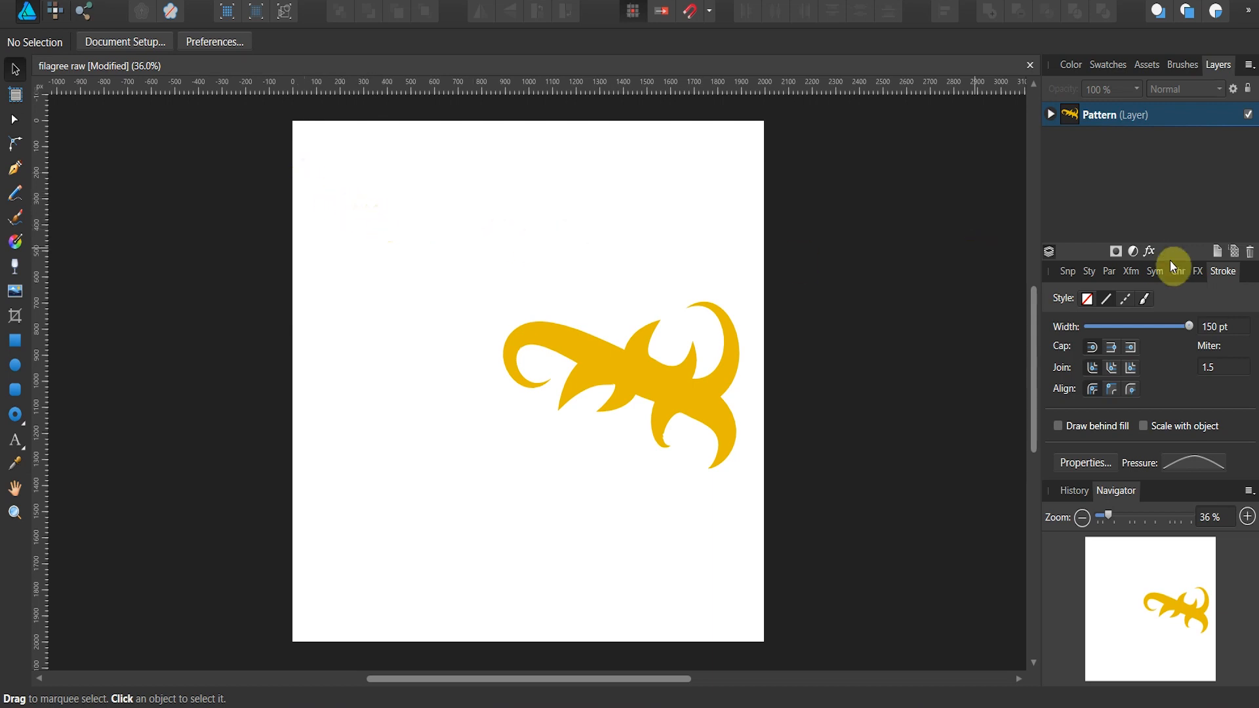
Step: Draw a rectangle with a solid purple fill and no stroke covering the whole page, aligning its upper-left corner to the page corner
click(16, 343)
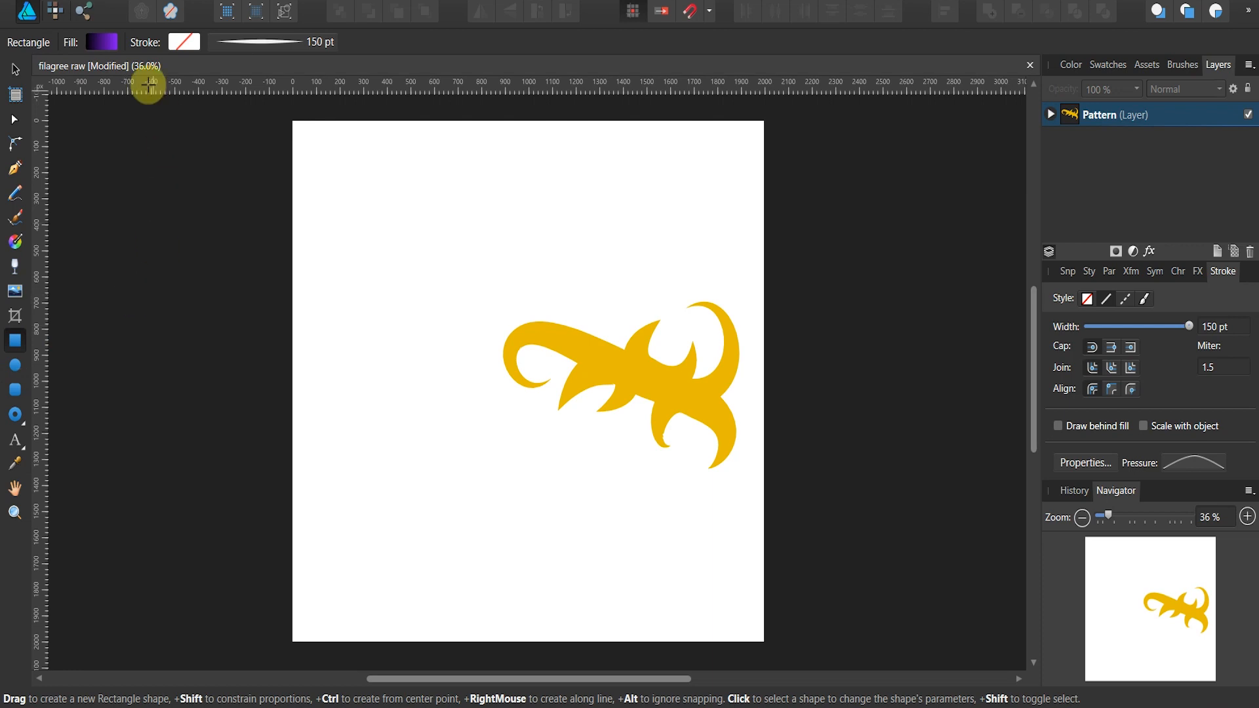
click(105, 39)
click(27, 74)
click(79, 76)
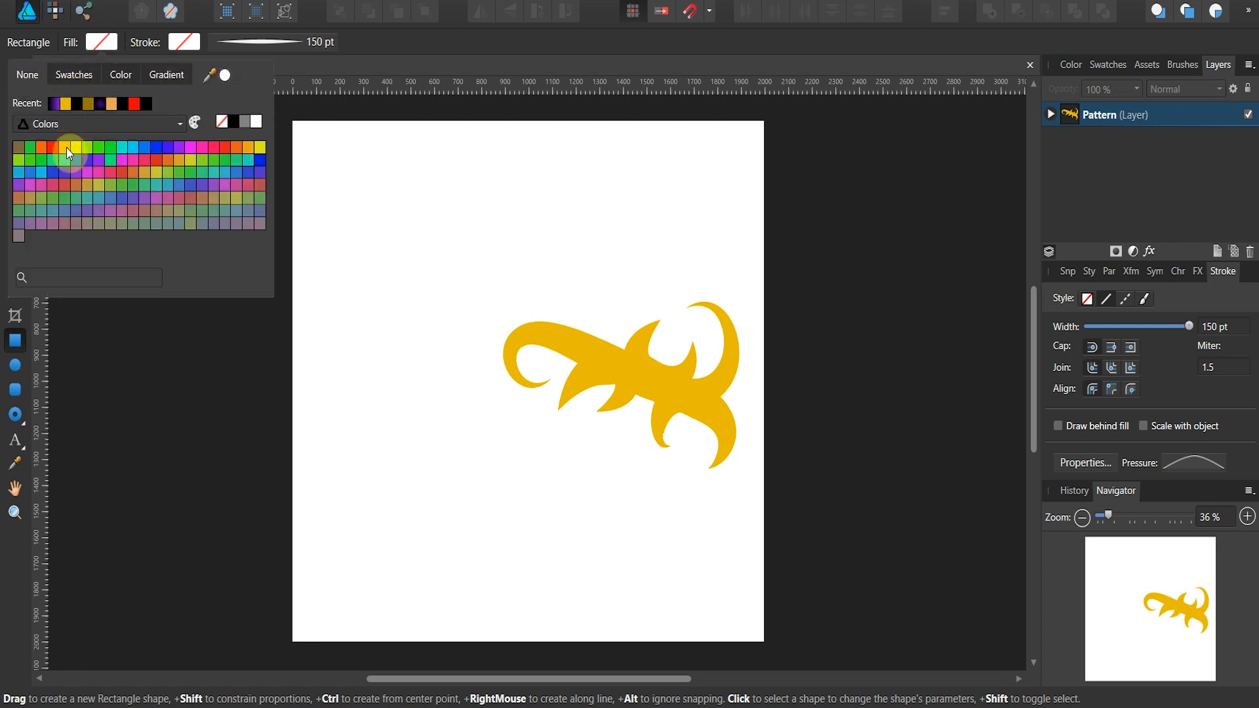
click(174, 148)
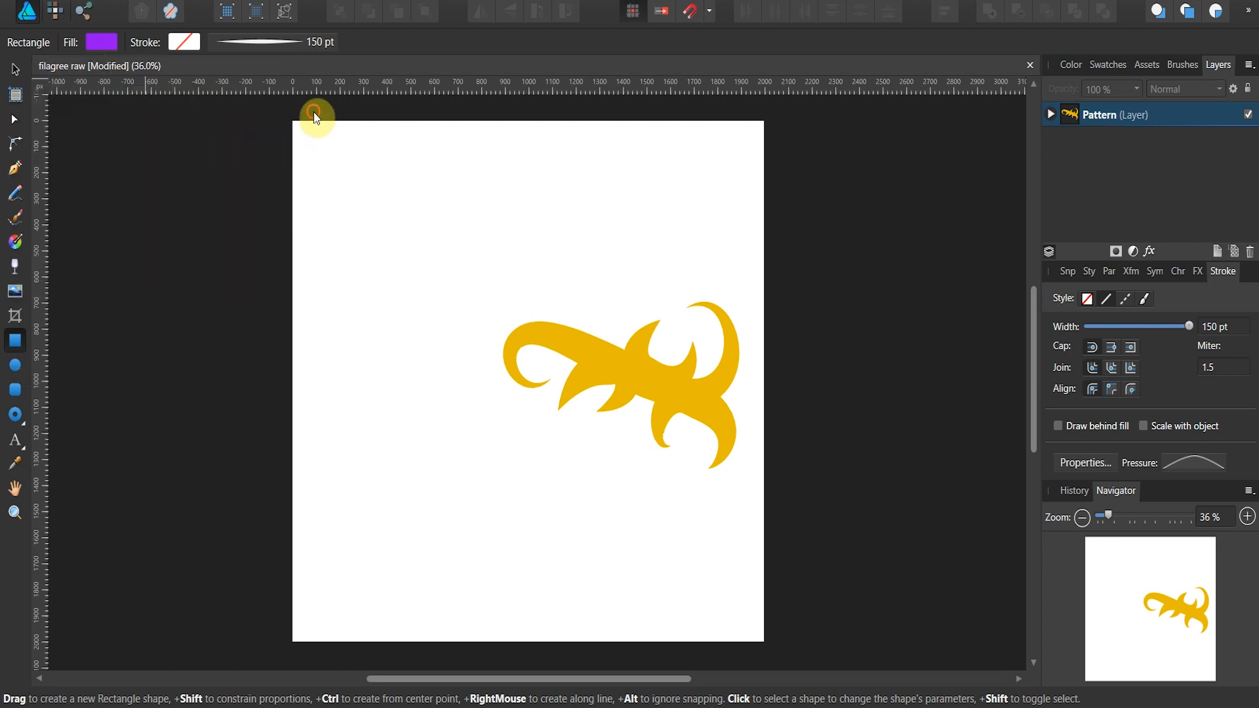
drag(295, 121, 760, 641)
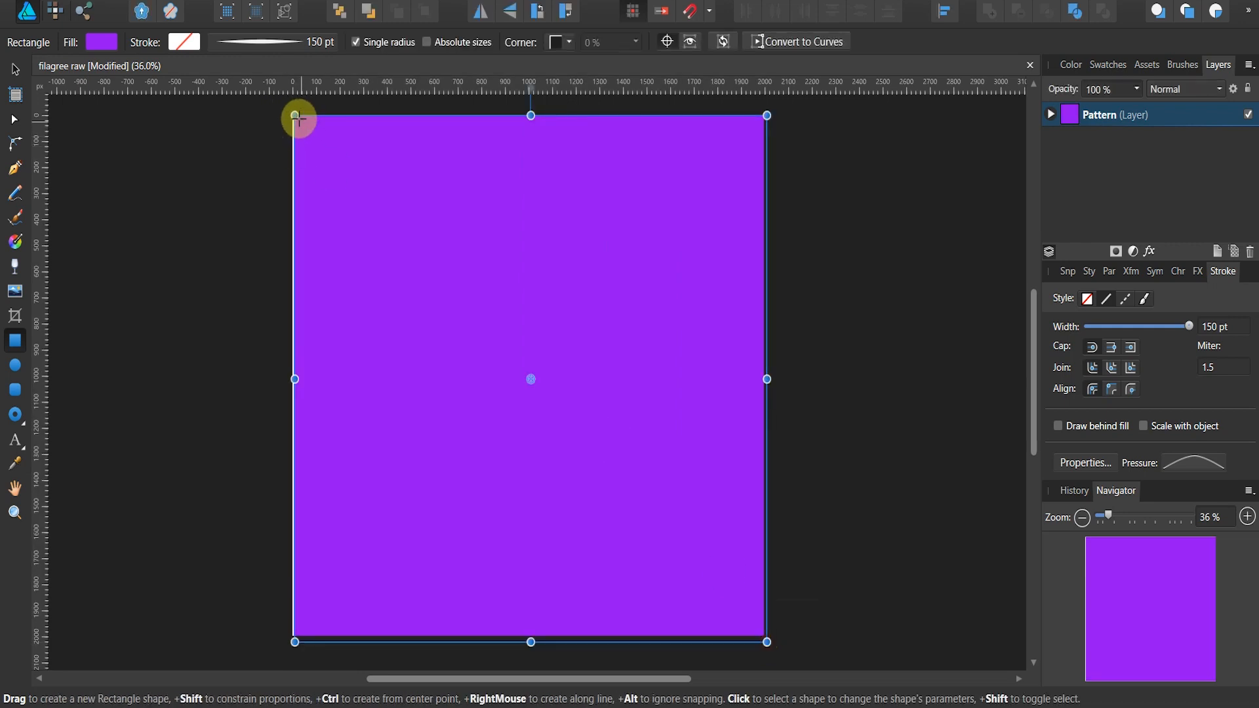
mouse_move(297, 117)
mouse_down()
mouse_move(283, 108)
mouse_move(295, 116)
mouse_up()
Step: Move the rectangle out of the Pattern layer to just above it and collapse the layer
click(1050, 115)
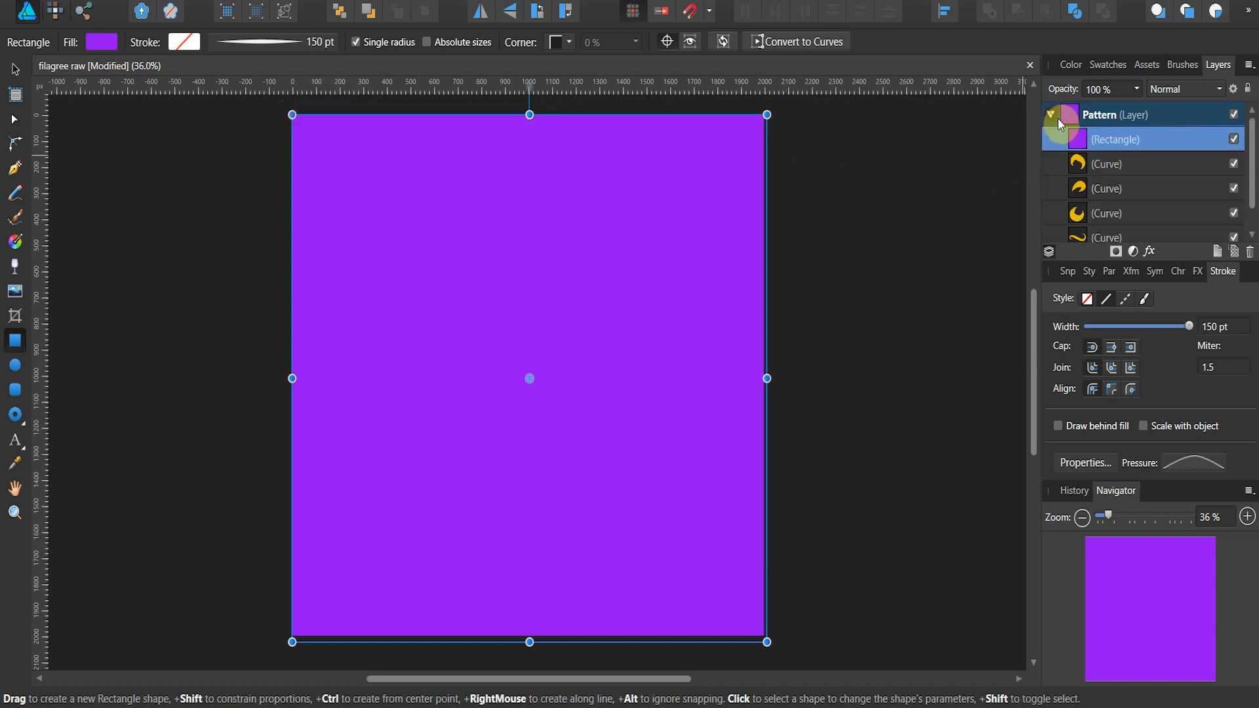
mouse_move(1070, 138)
mouse_down()
mouse_move(1068, 112)
mouse_move(1083, 104)
mouse_move(1075, 119)
mouse_up()
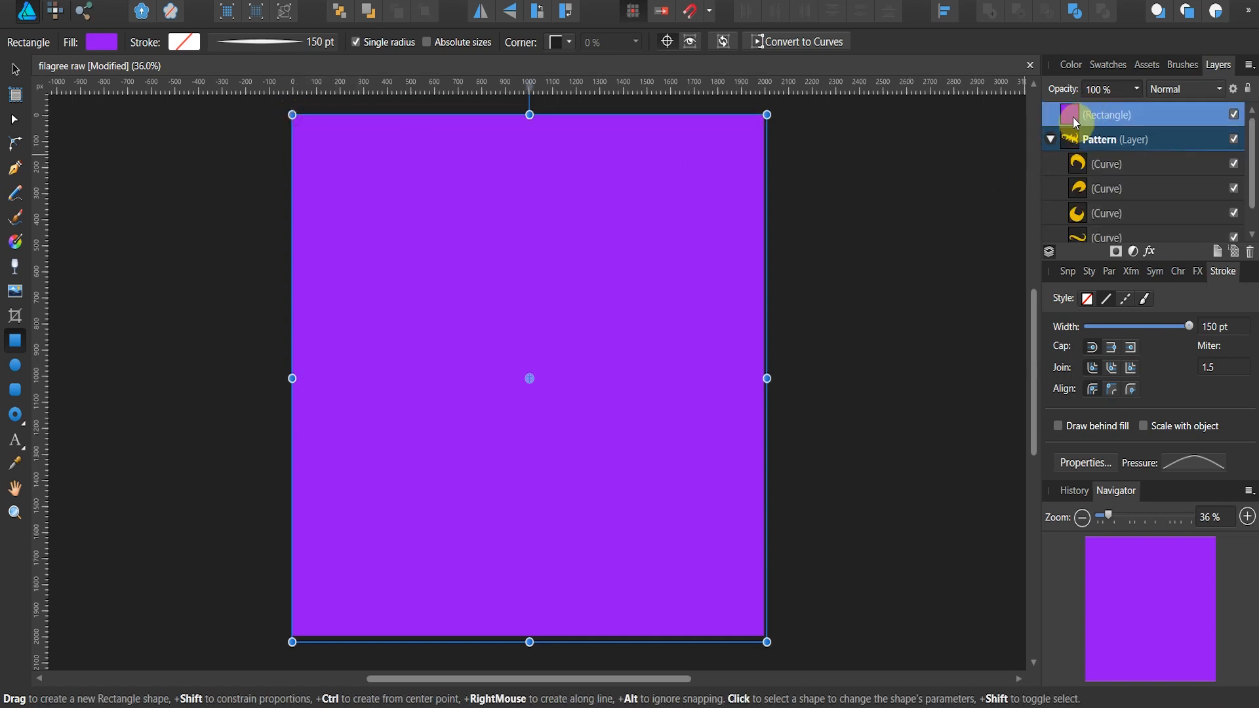
click(1051, 140)
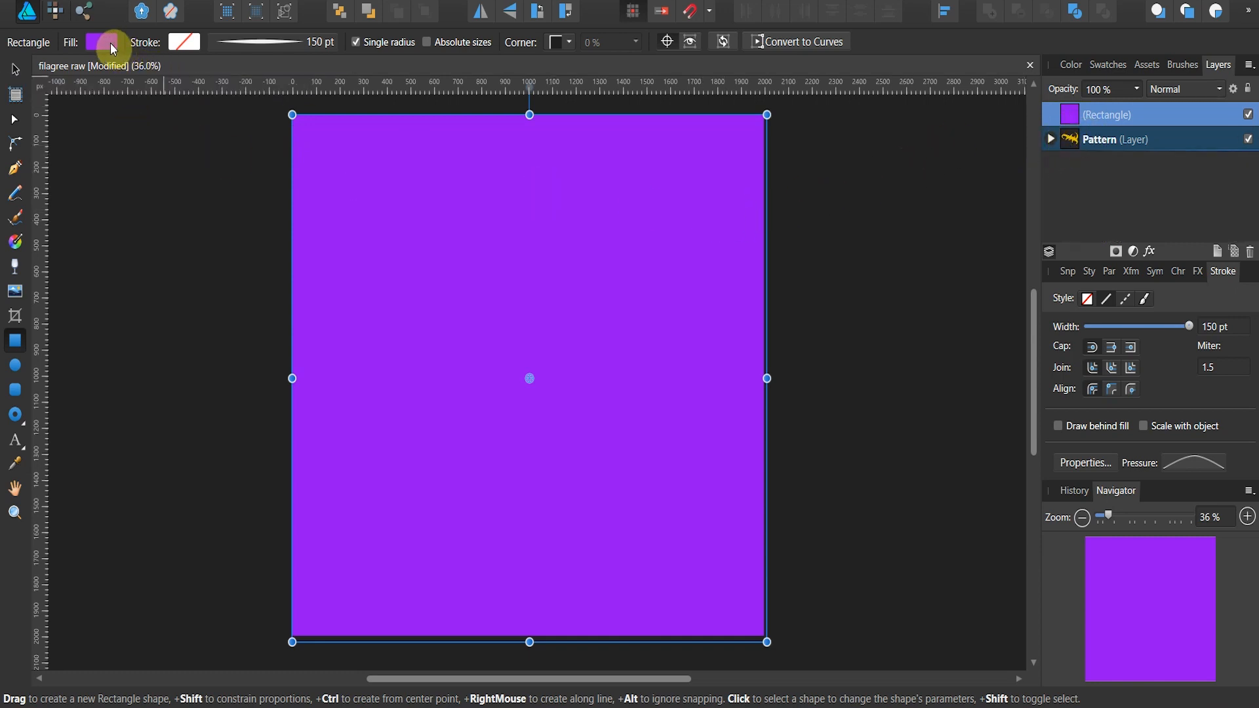
Step: Apply a radial gradient fill to the rectangle, centred near its lower edge and extending to its upper edge
click(20, 243)
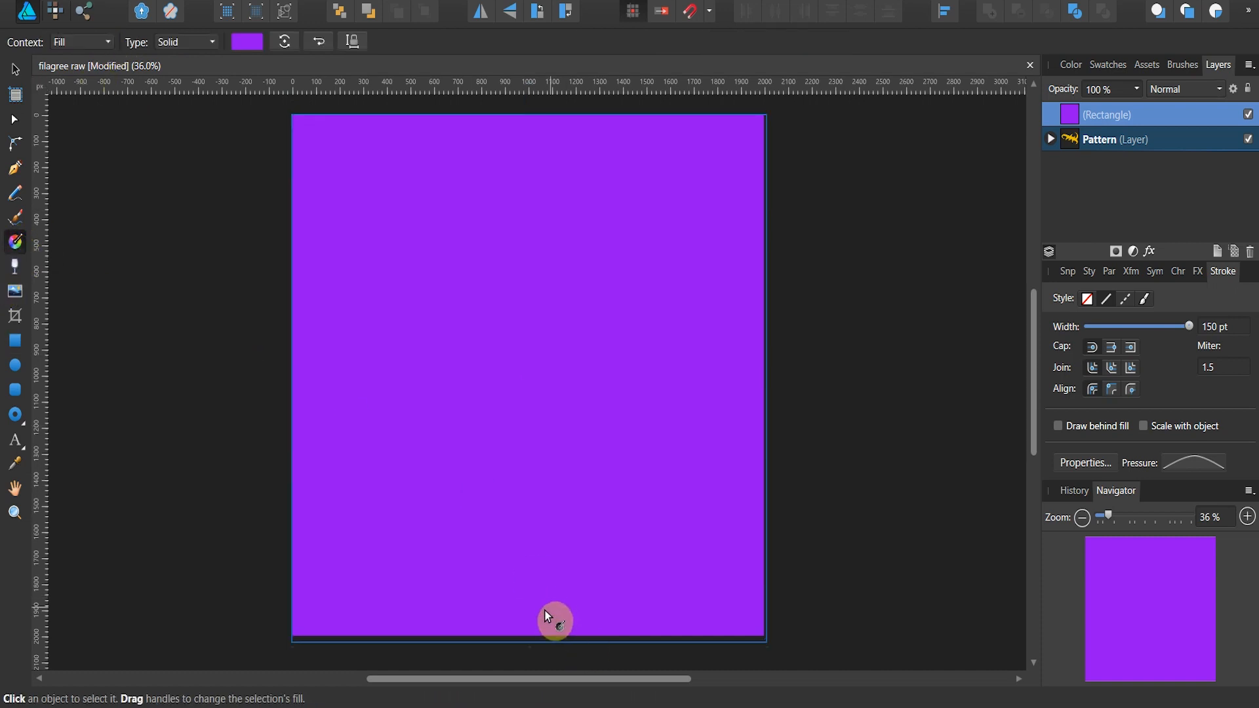
drag(544, 547, 541, 309)
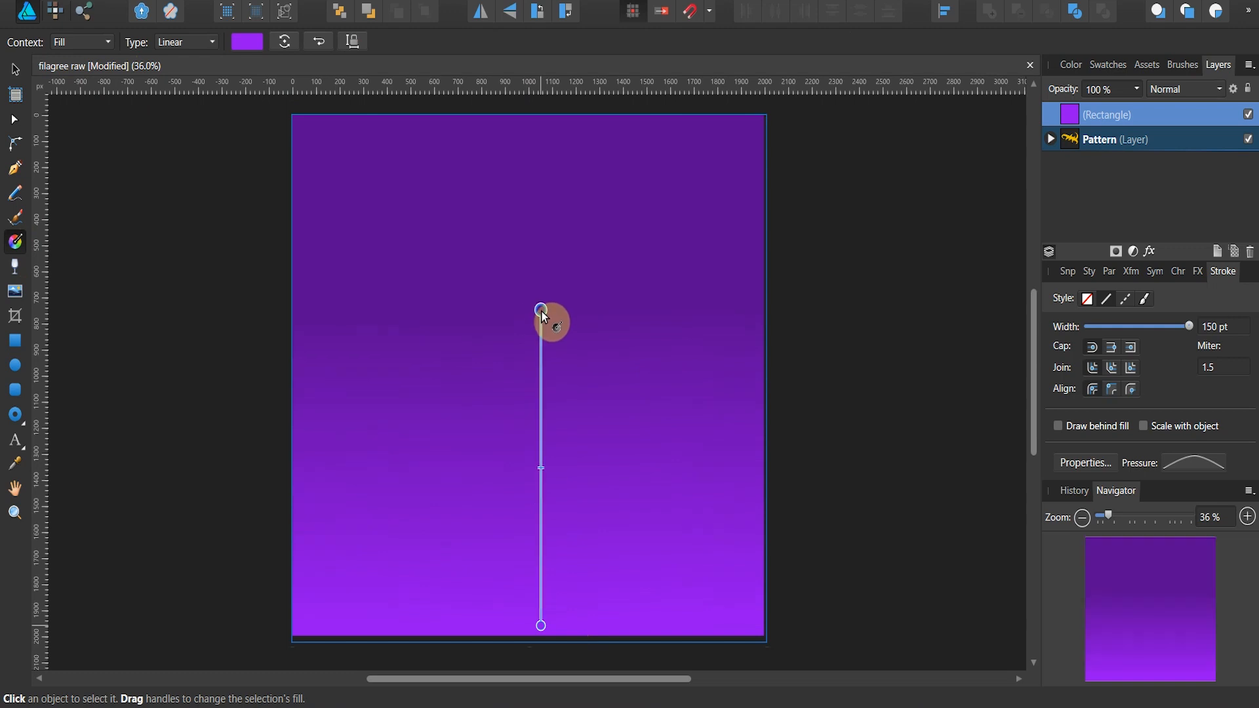
click(212, 42)
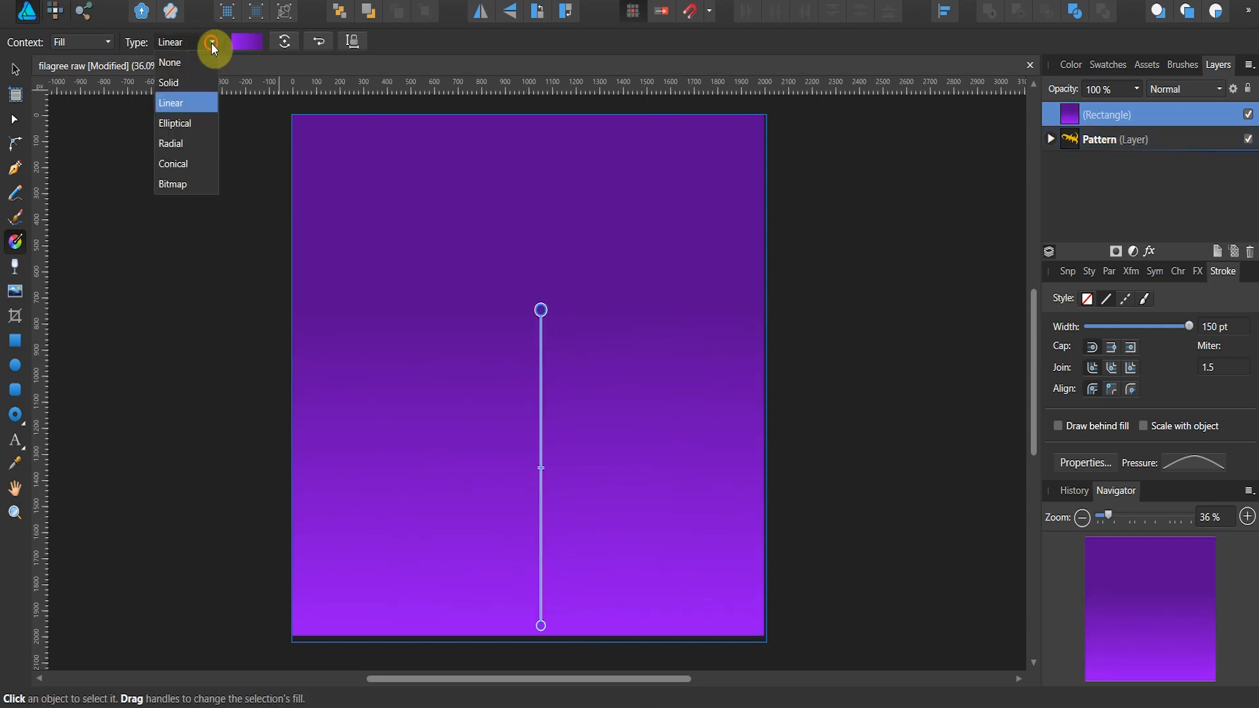
click(200, 143)
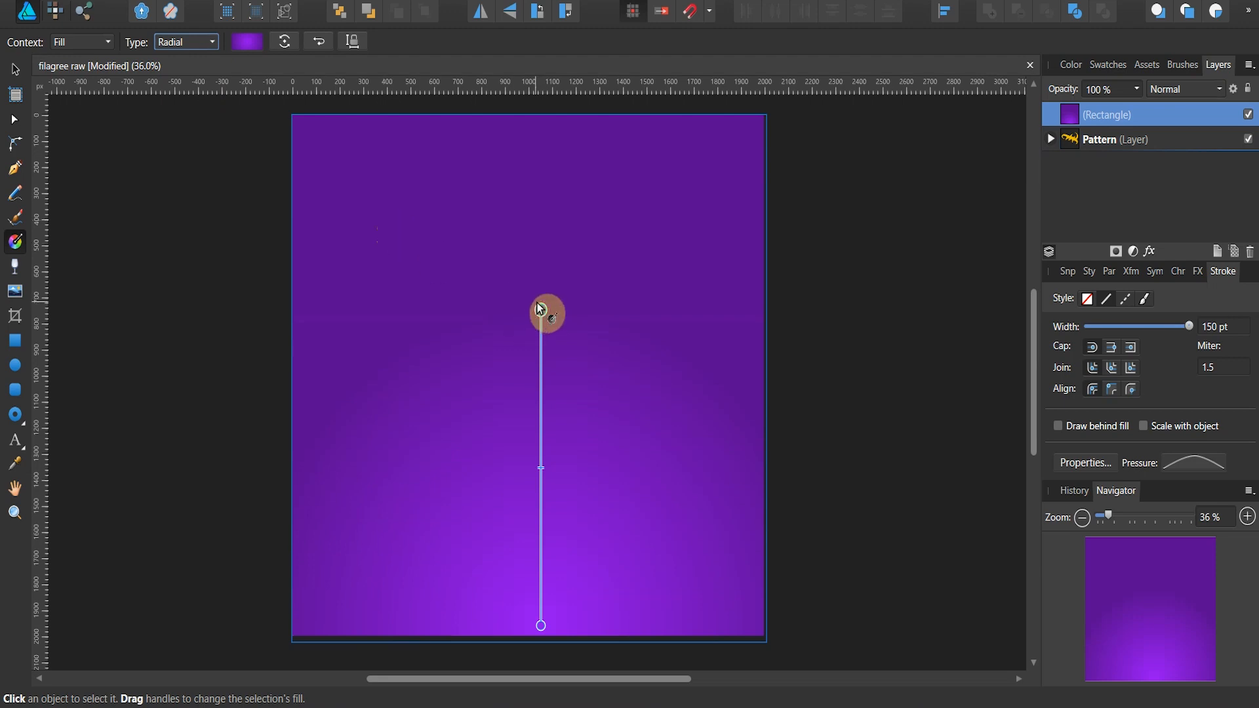
drag(540, 305, 534, 114)
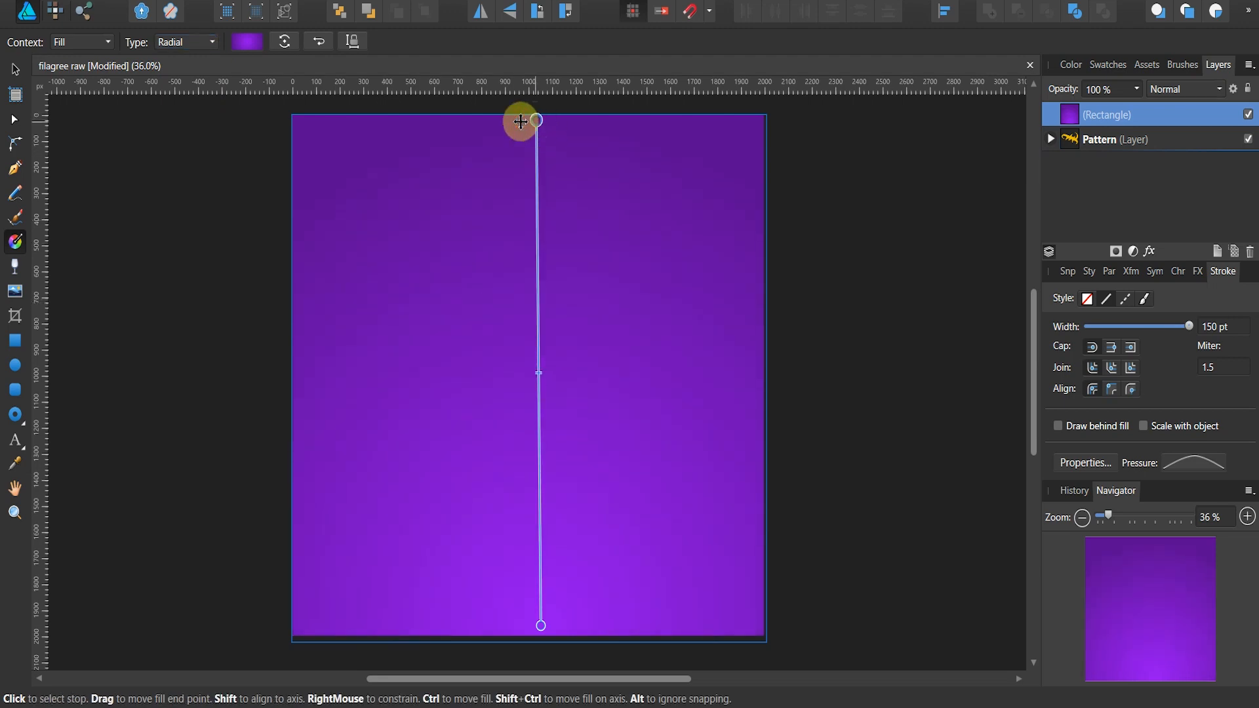
Step: Set the gradient's centre stop to dark purple (H 275, S 100, L 33) and its outer stop to near-black (H 275, S 100, L 2)
click(247, 46)
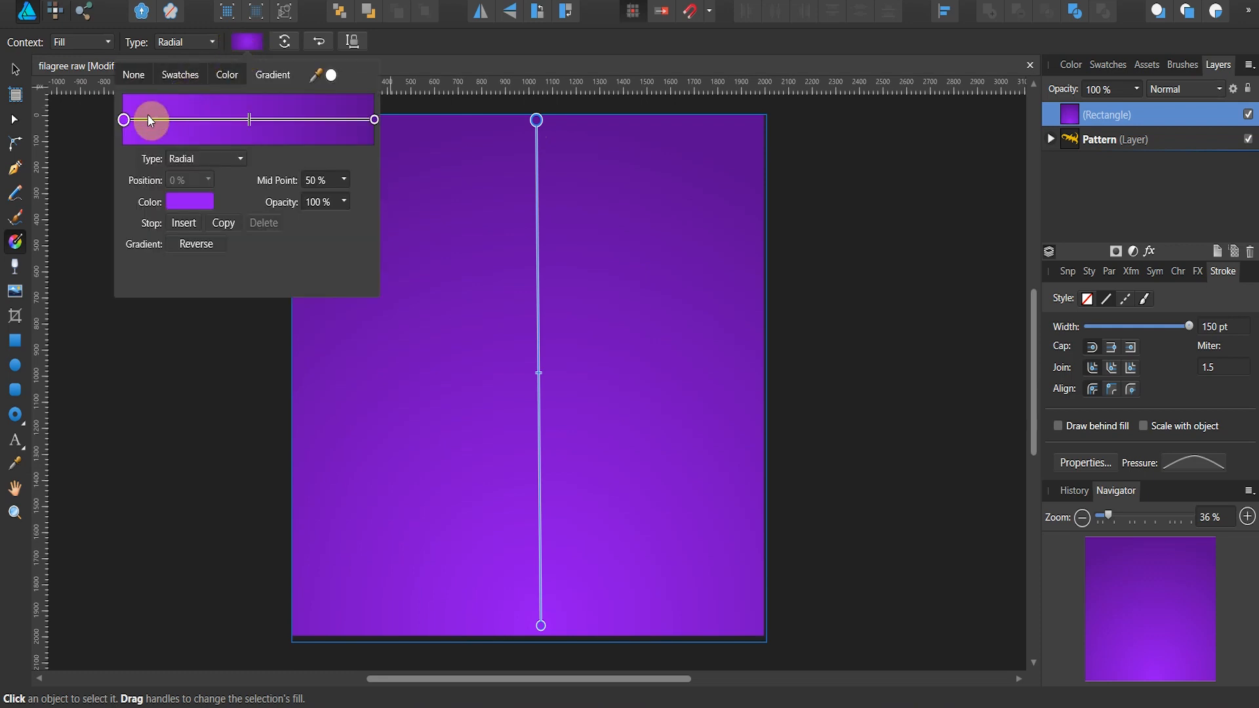
click(207, 203)
drag(181, 282, 372, 116)
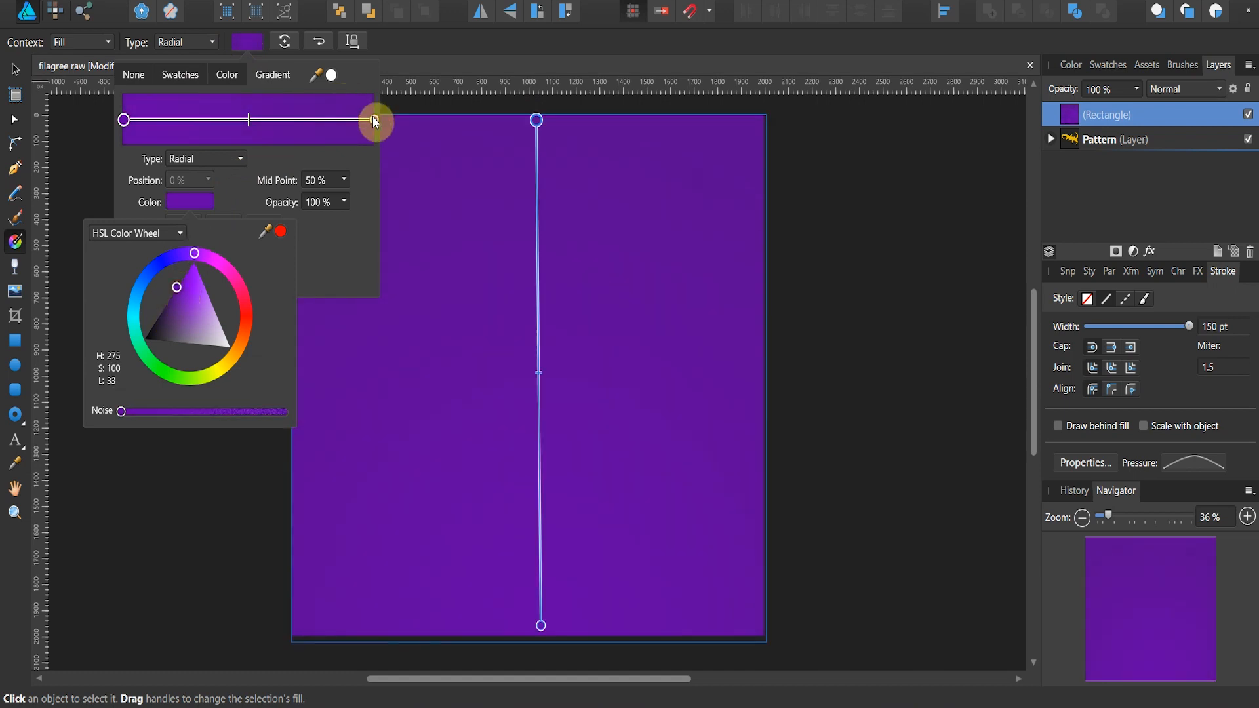
click(374, 119)
click(191, 201)
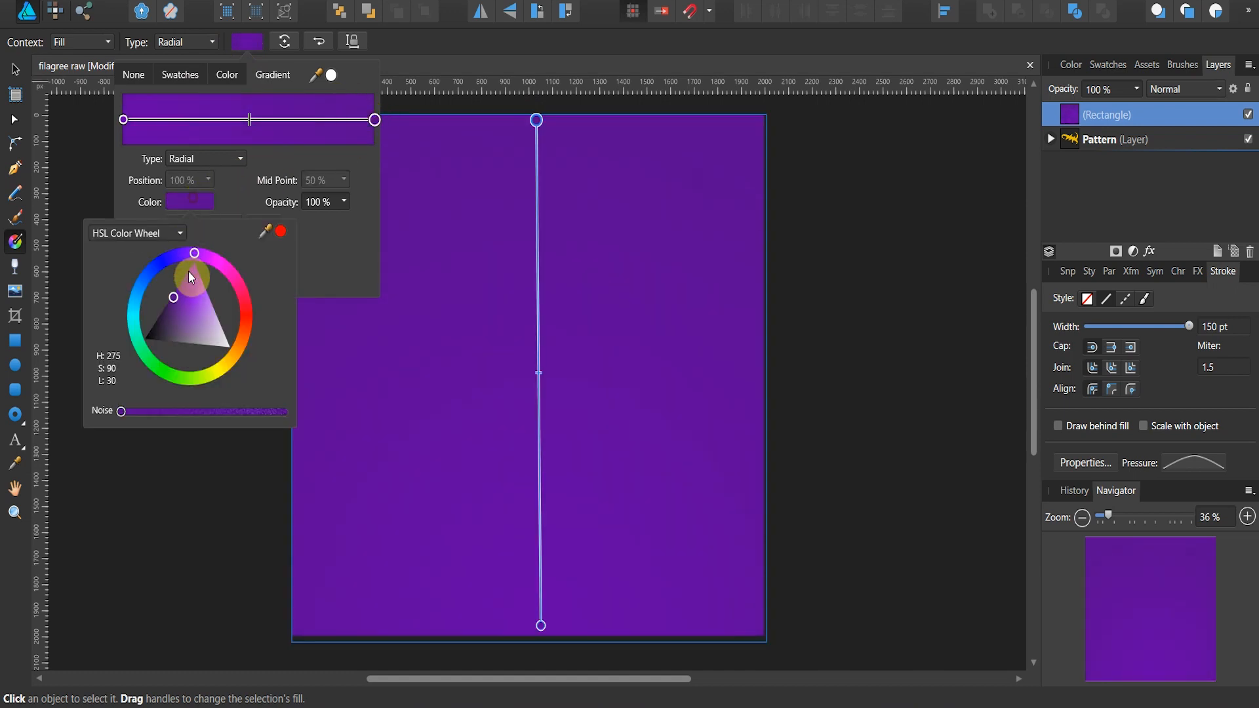
mouse_move(179, 305)
mouse_down()
mouse_move(167, 331)
mouse_move(124, 333)
mouse_up()
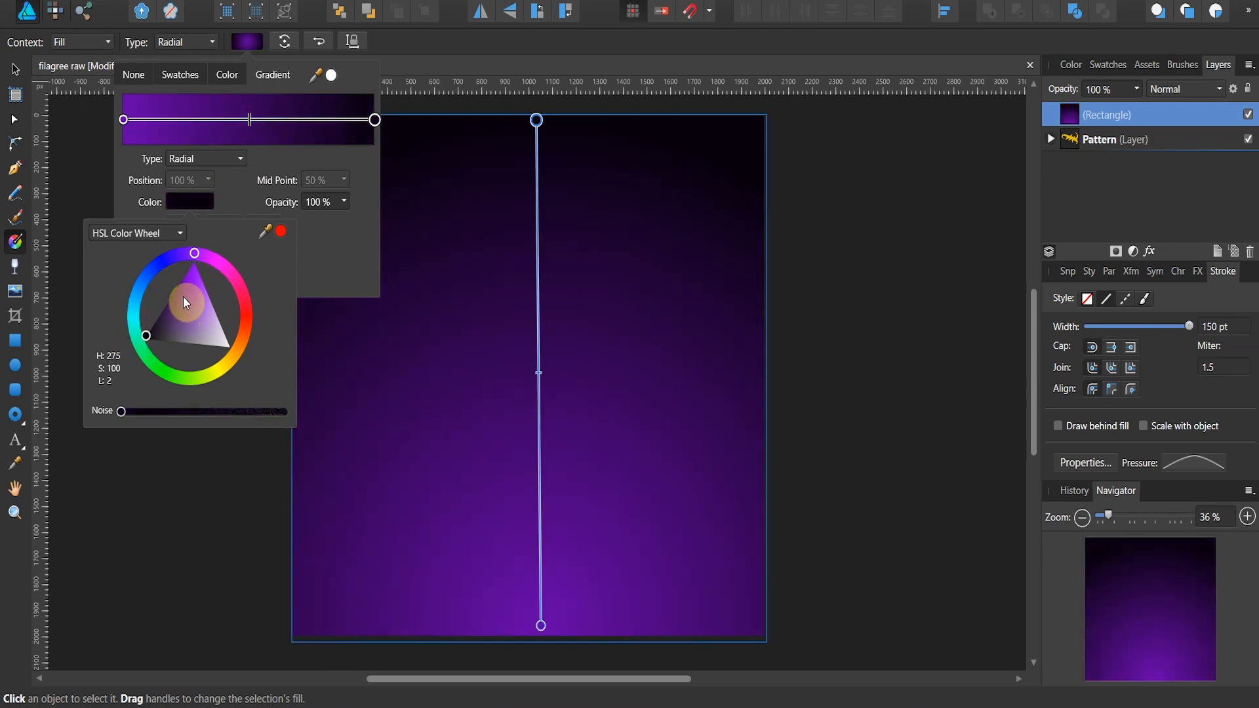
Step: Brighten the gradient's centre stop slightly to H 275, S 98, L 37
click(124, 119)
click(122, 119)
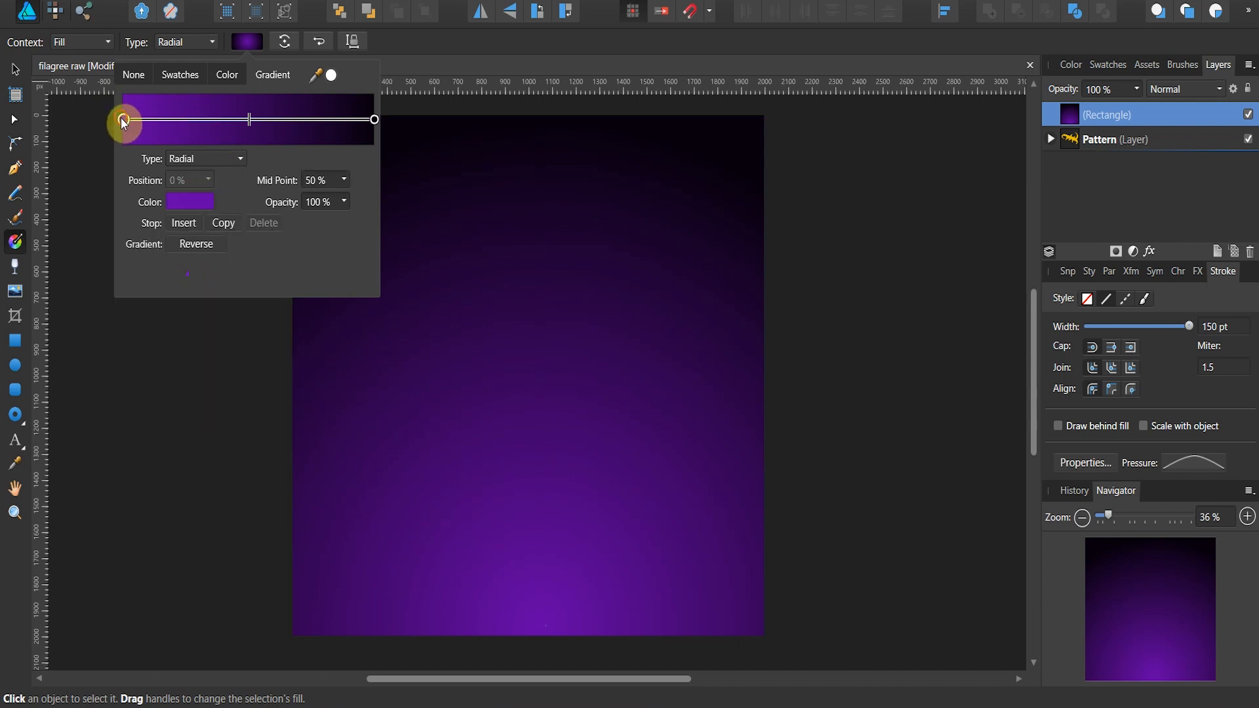
click(191, 203)
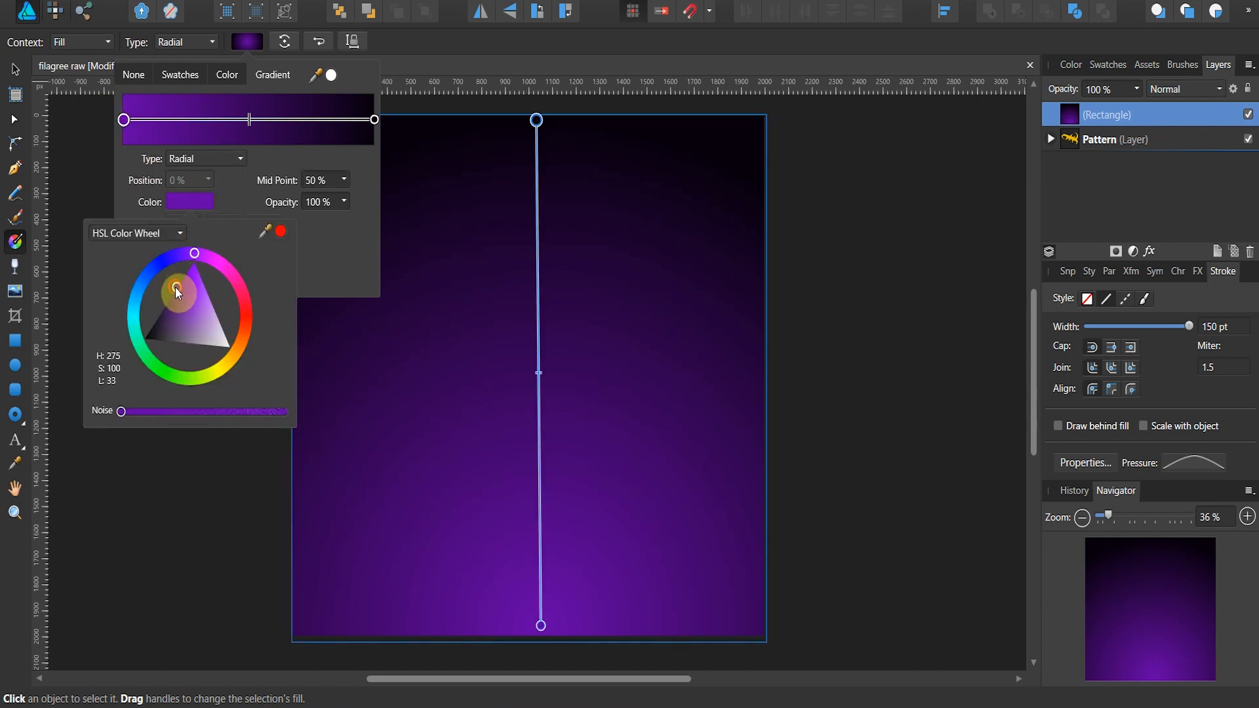
drag(175, 288, 182, 282)
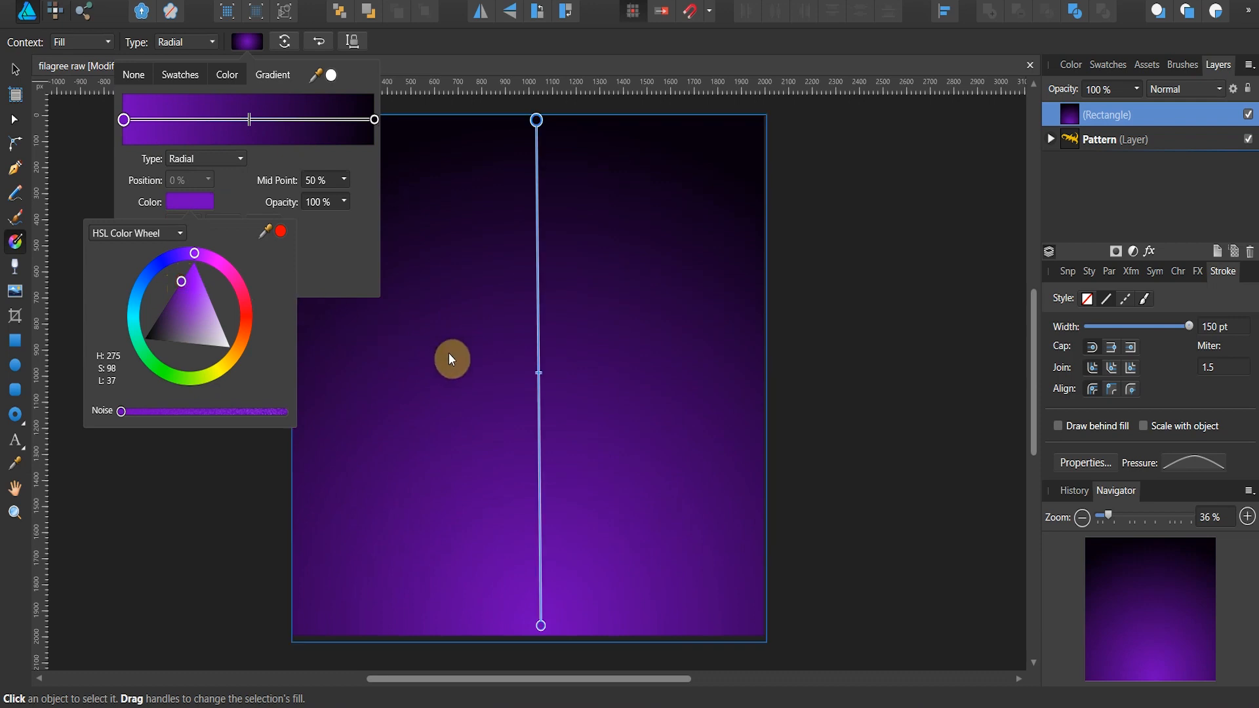
Step: Shift the gradient's midpoint toward the bright centre stop so the dark area spreads, and deselect the rectangle
scroll(449, 353, down, 1)
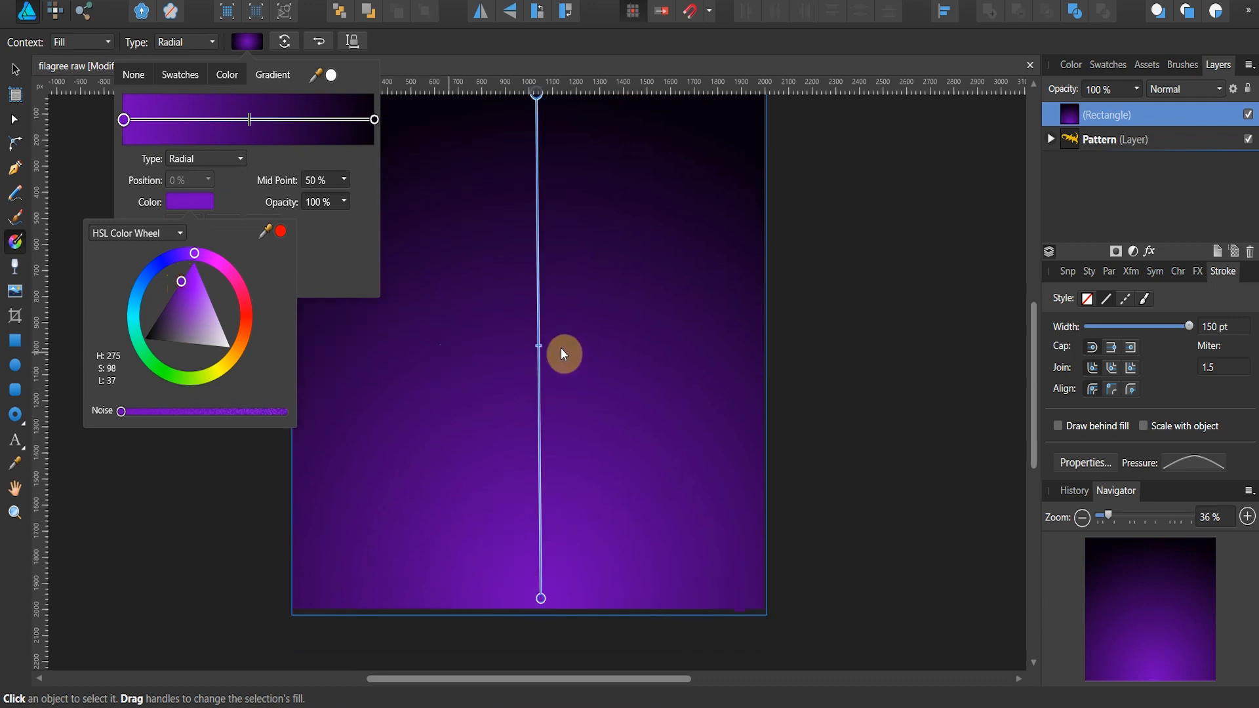
click(537, 347)
click(538, 346)
drag(538, 346, 539, 387)
click(94, 191)
scroll(145, 226, up, 1)
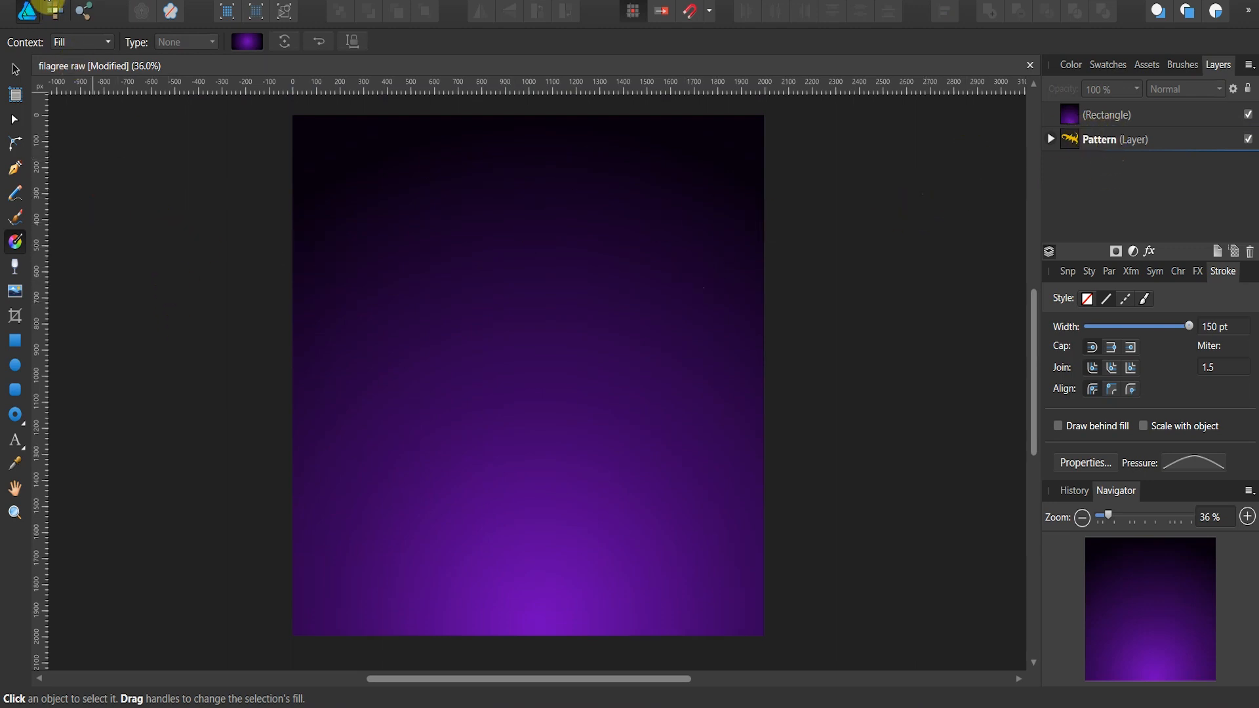
Step: Place the Ice formation 1 texture image, stretch it over the whole page, and set its blend mode to Overlay
click(49, 4)
click(55, 230)
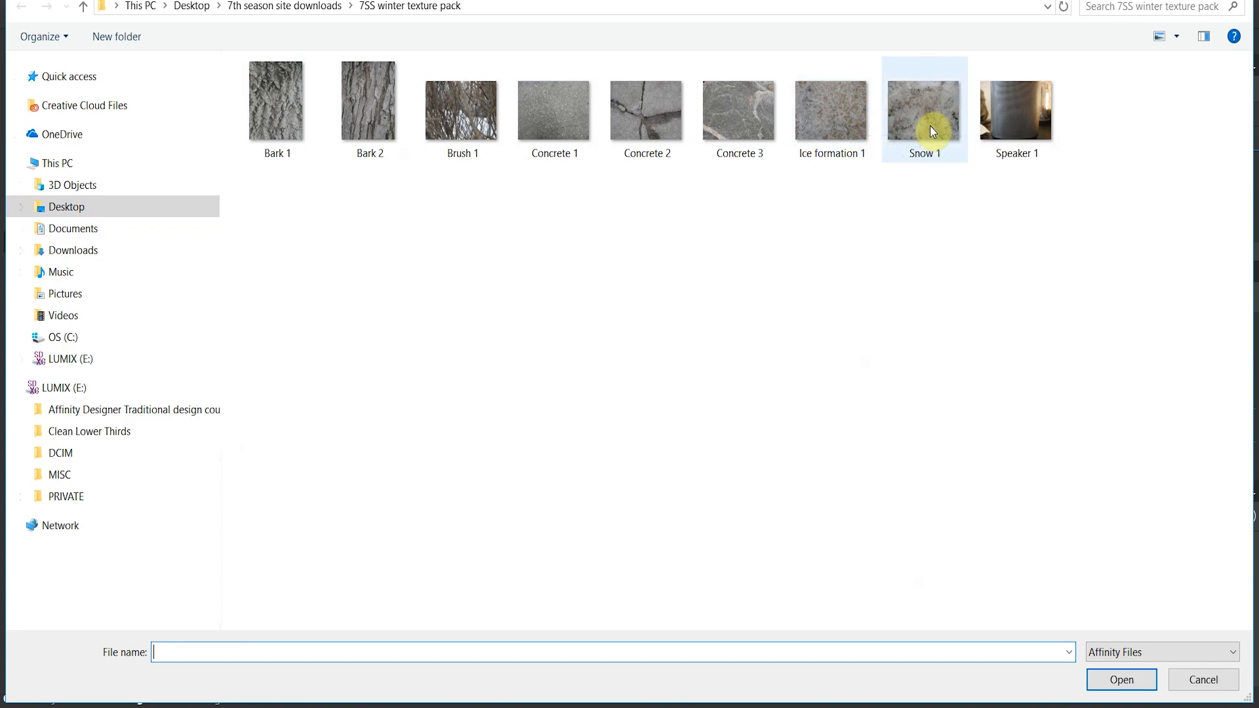
double_click(846, 125)
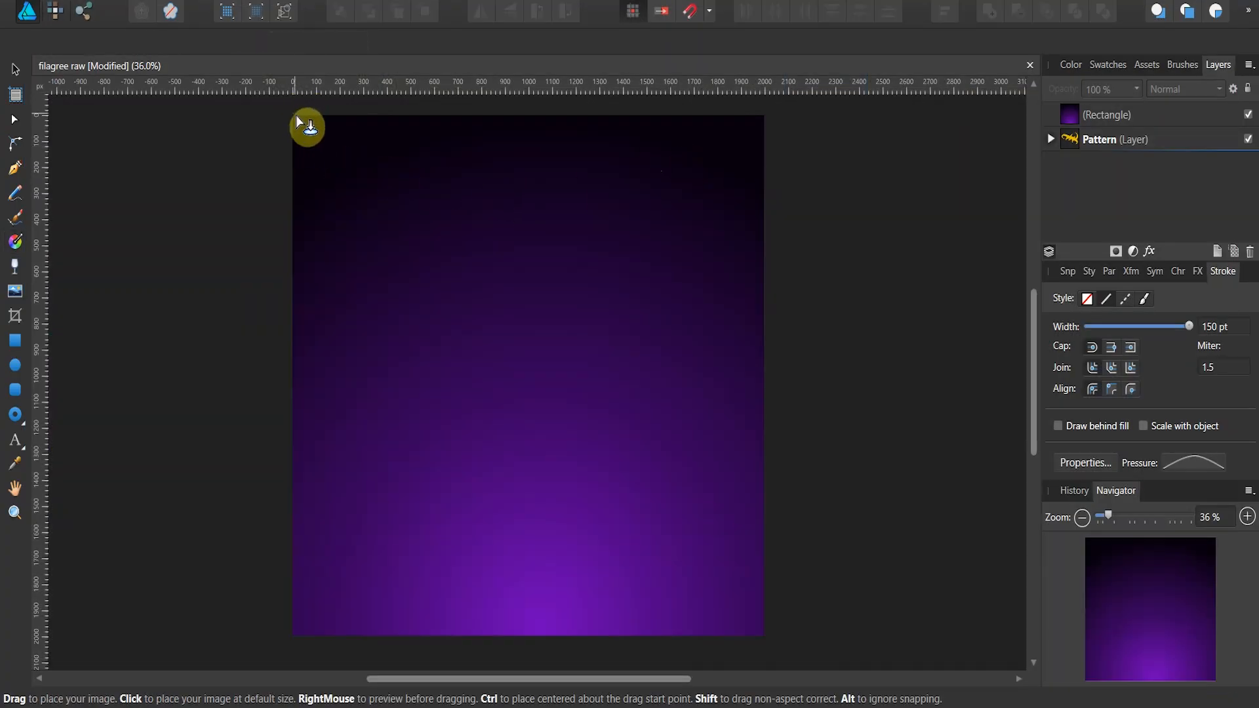
drag(297, 117, 724, 566)
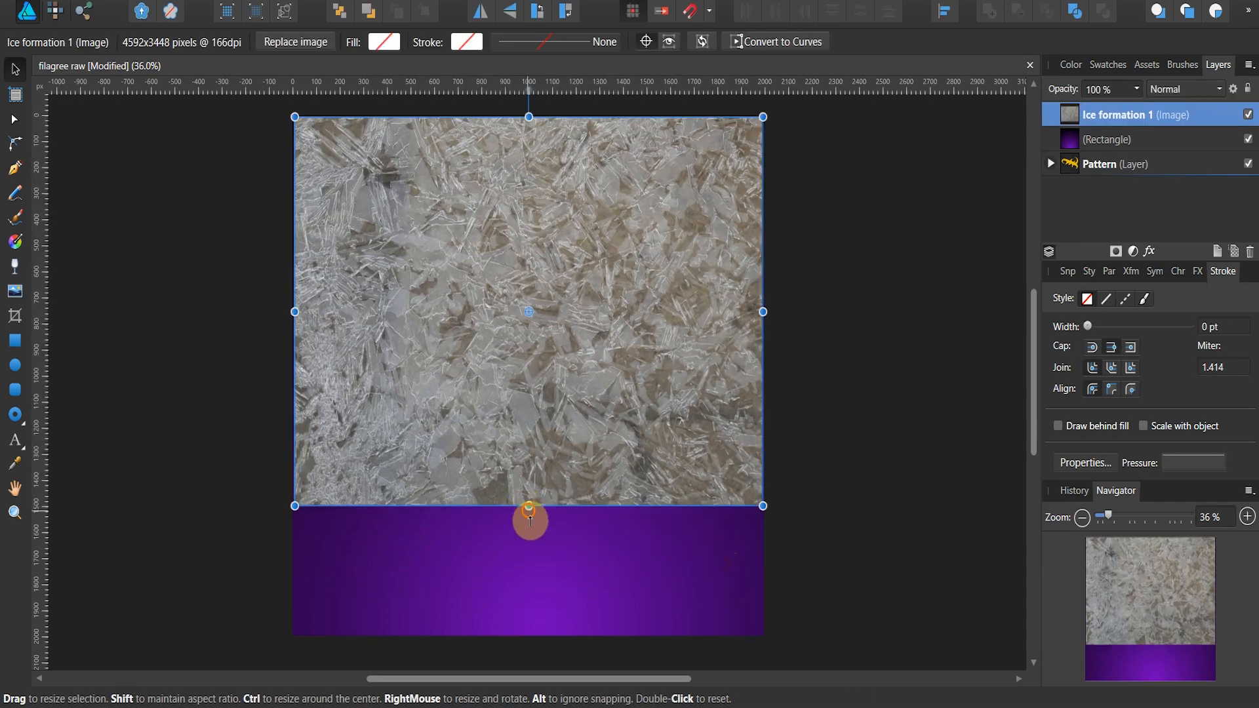
drag(529, 509, 548, 634)
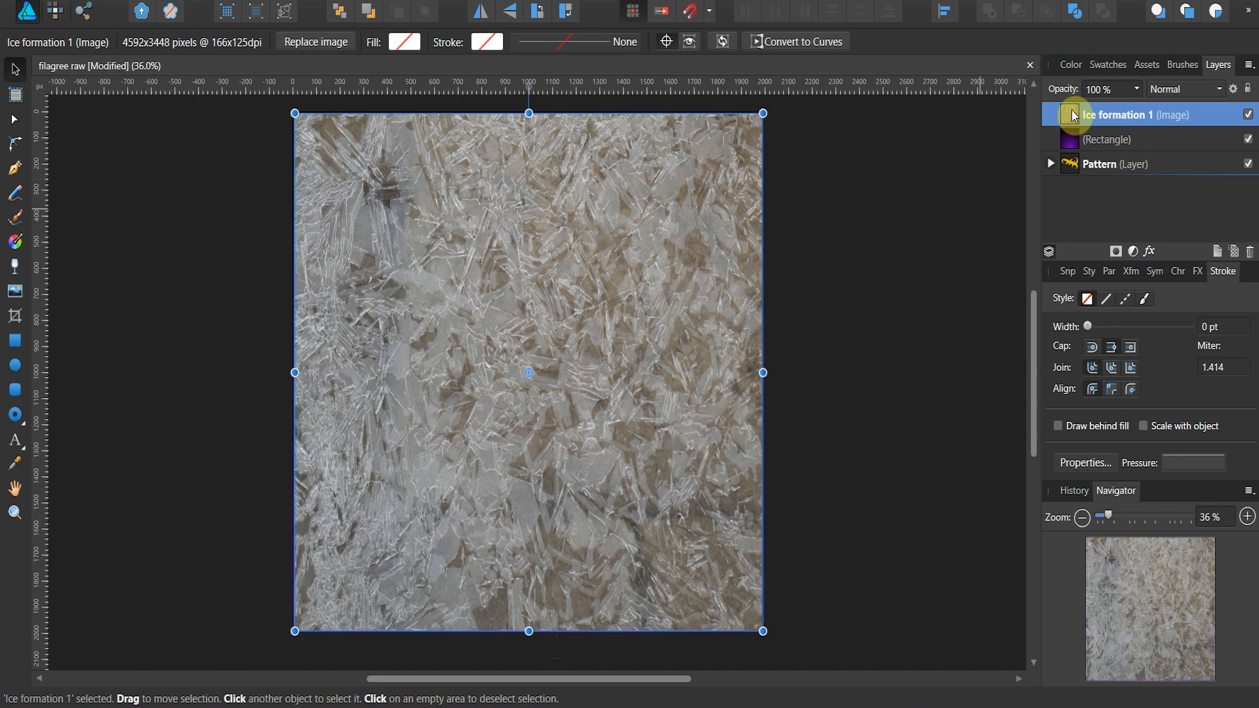
click(1217, 89)
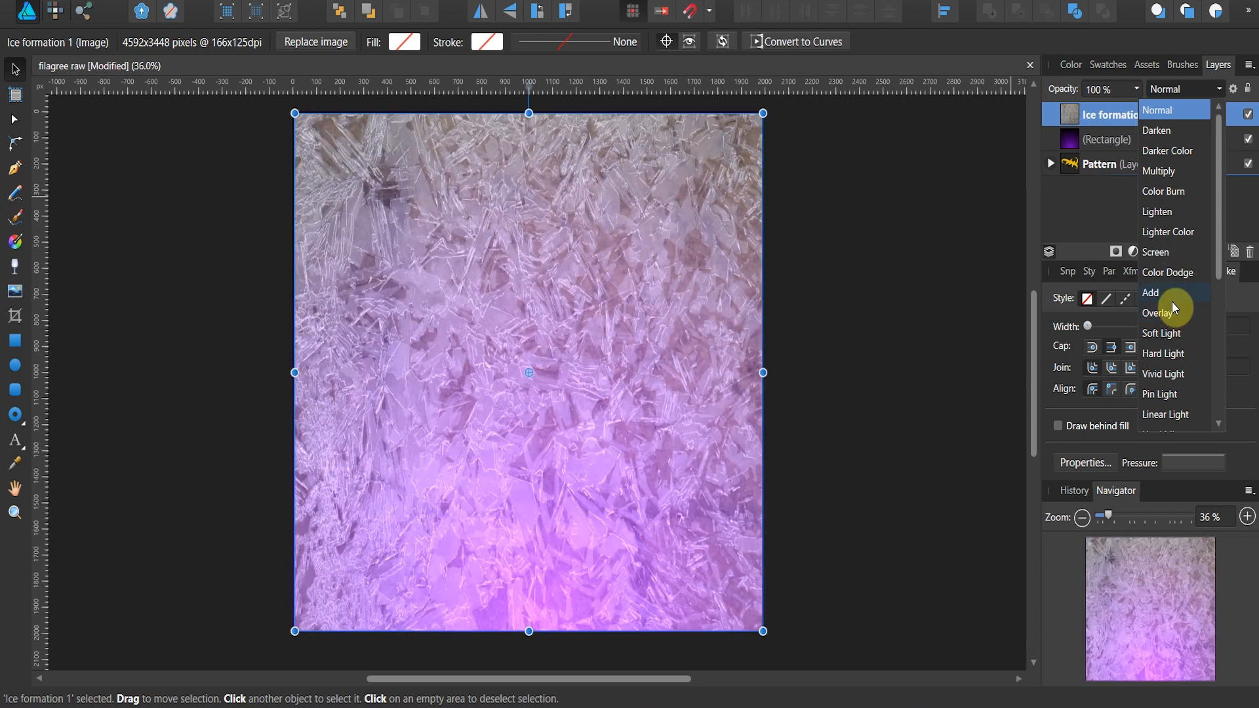
click(1173, 319)
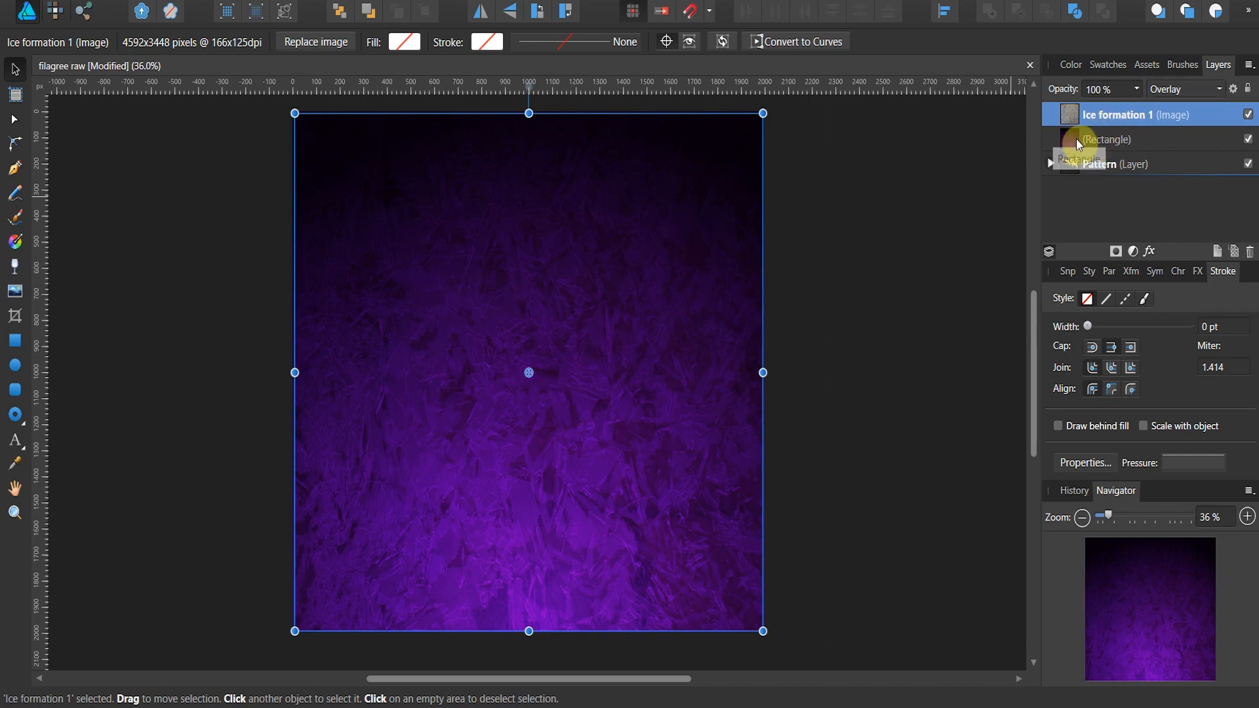
Step: Group the ice texture image with the gradient rectangle beneath it
click(1061, 139)
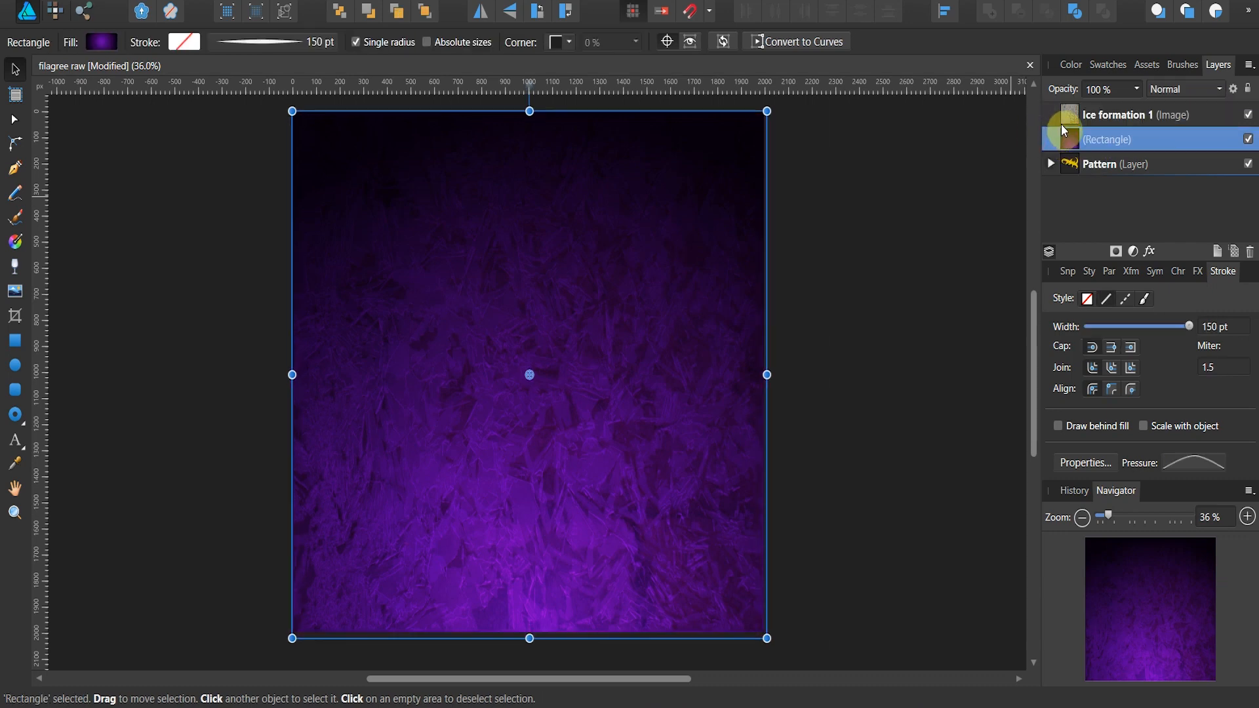
shift+click(1081, 123)
right_click(1086, 119)
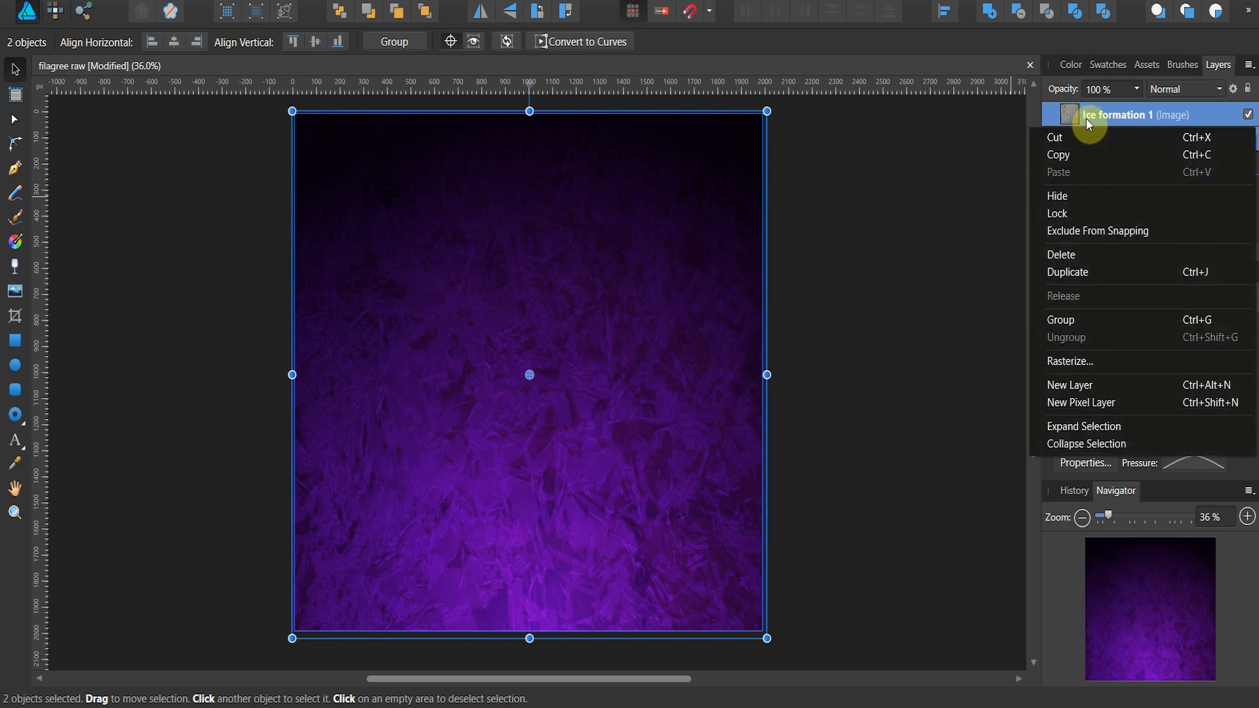
click(1083, 318)
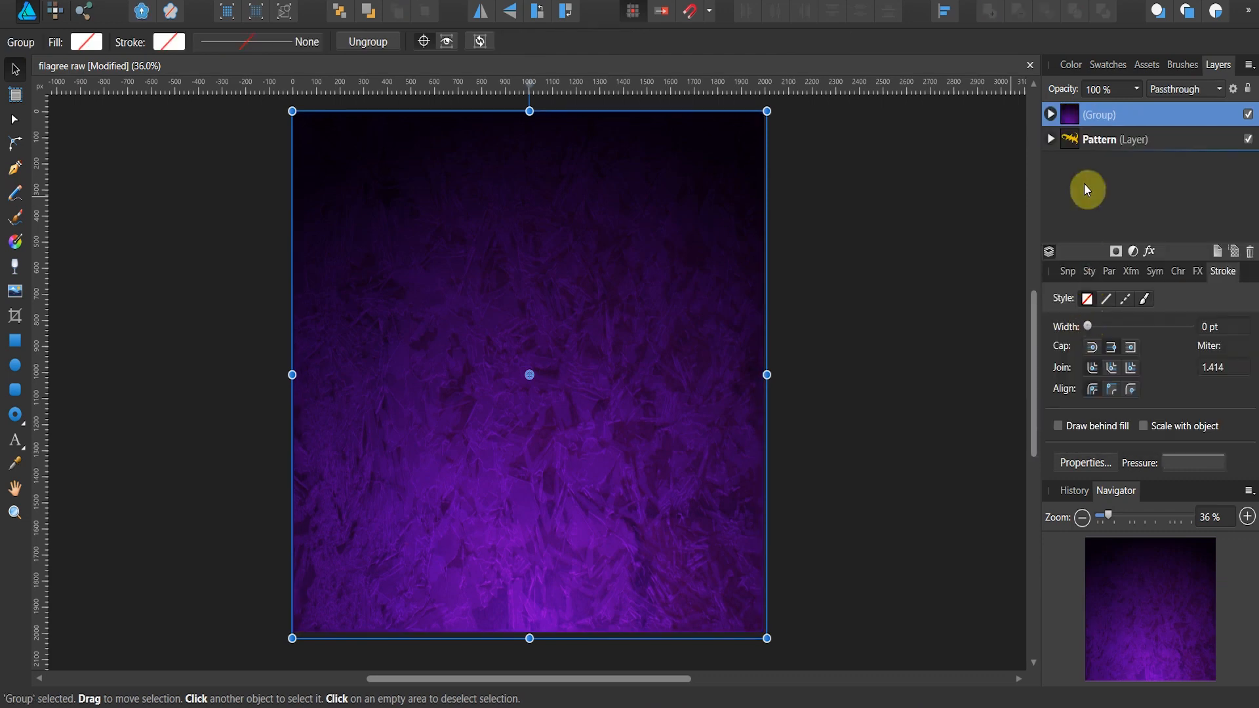
Step: Rename the new group as Background and move the Pattern layer above it
double_click(1090, 114)
text(B)
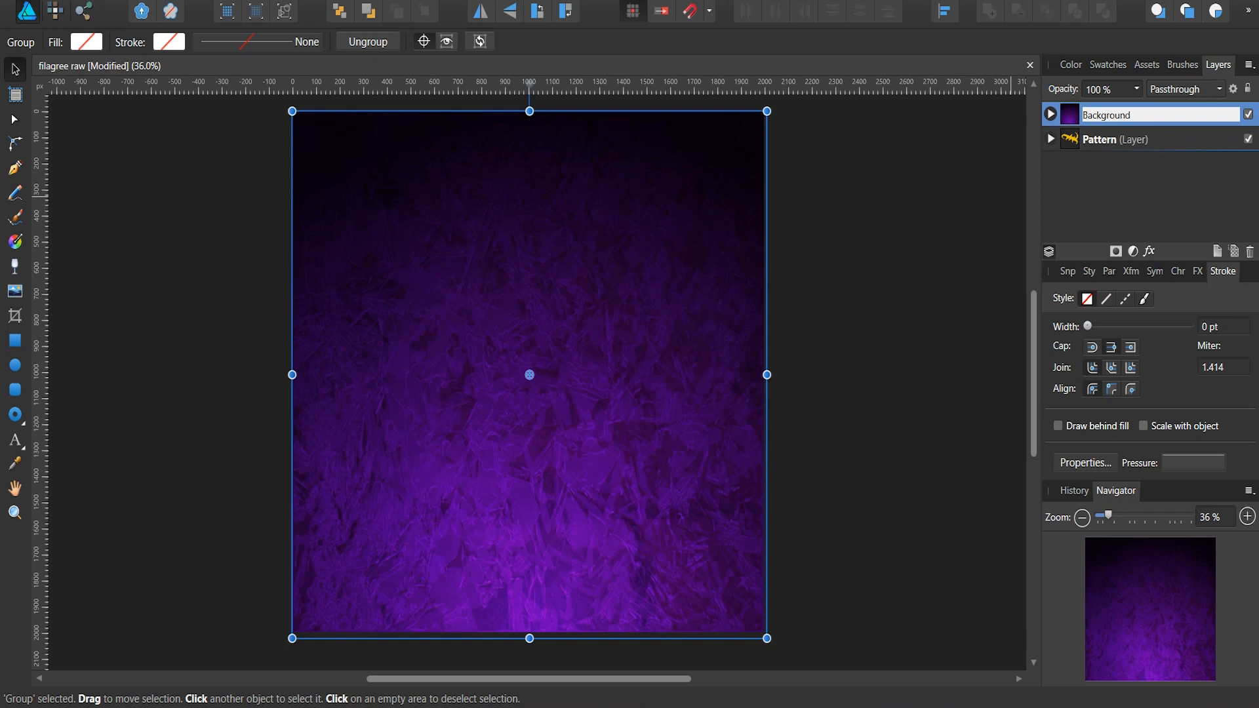
text(ackground)
key(Return)
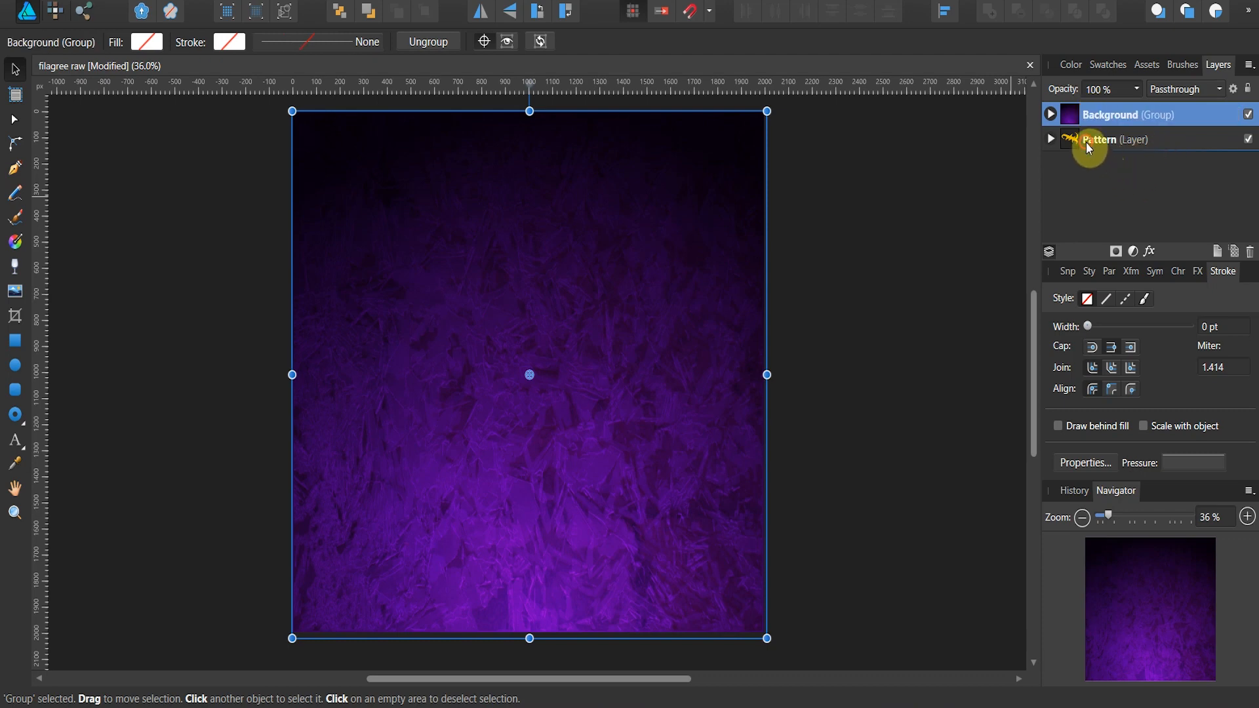
click(1078, 146)
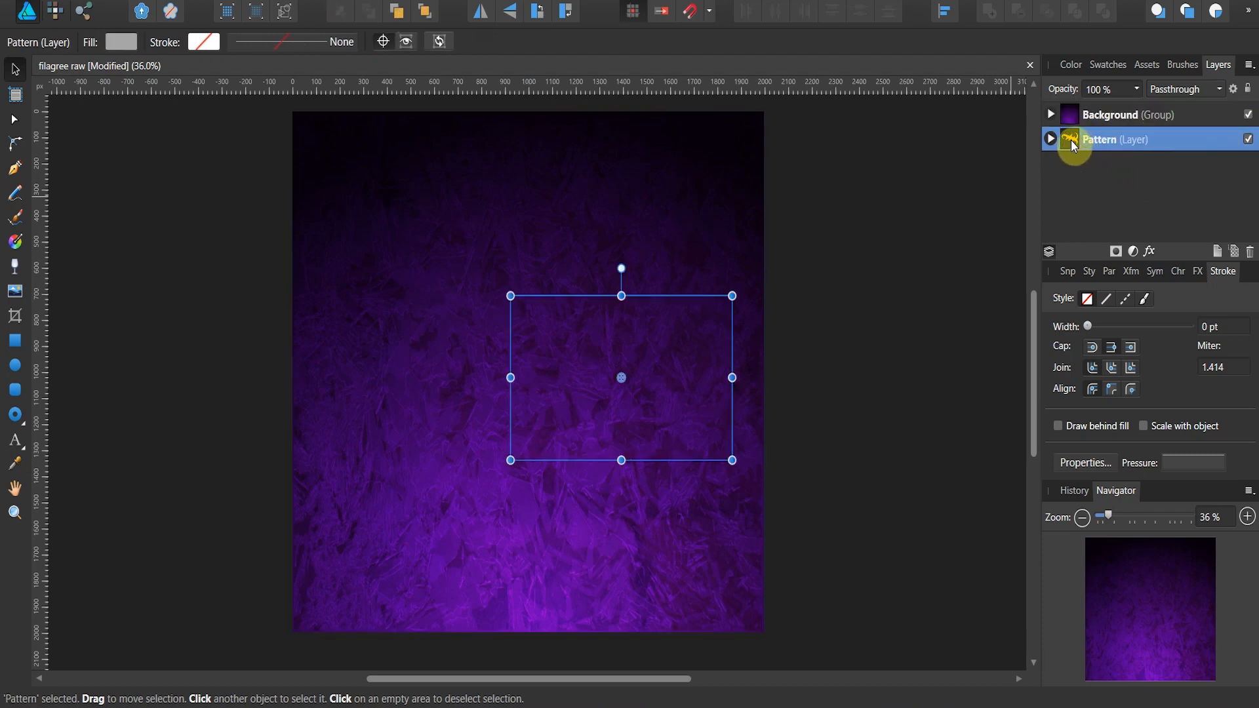
drag(1071, 139, 1083, 103)
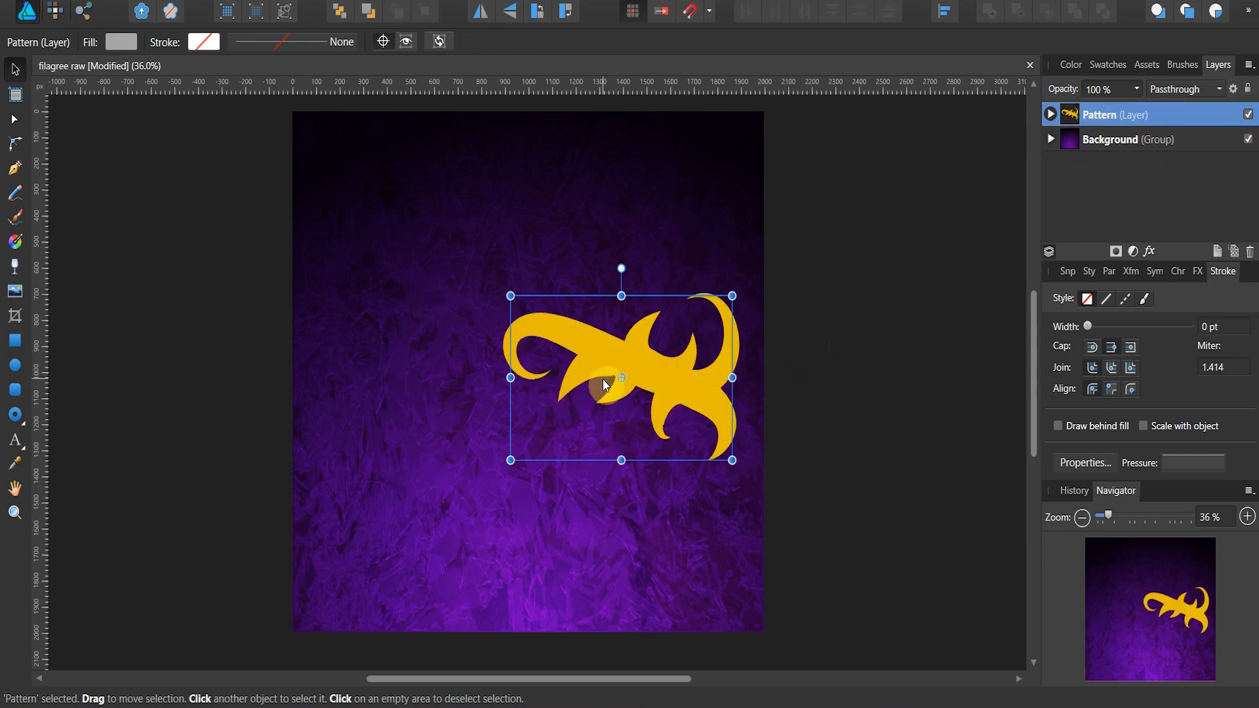
Step: Reshape the second curve in the Pattern layer, bowing it upward and pulling both end nodes downward to lengthen the lower prongs
click(1050, 114)
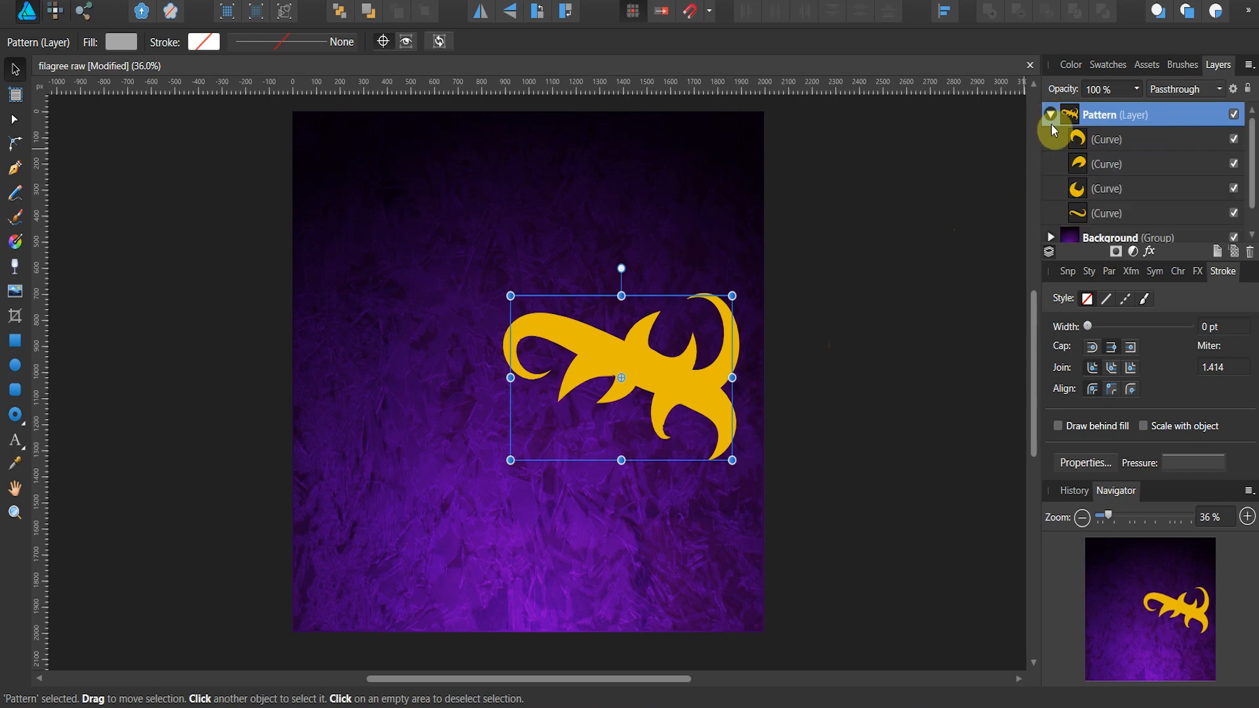
click(1076, 164)
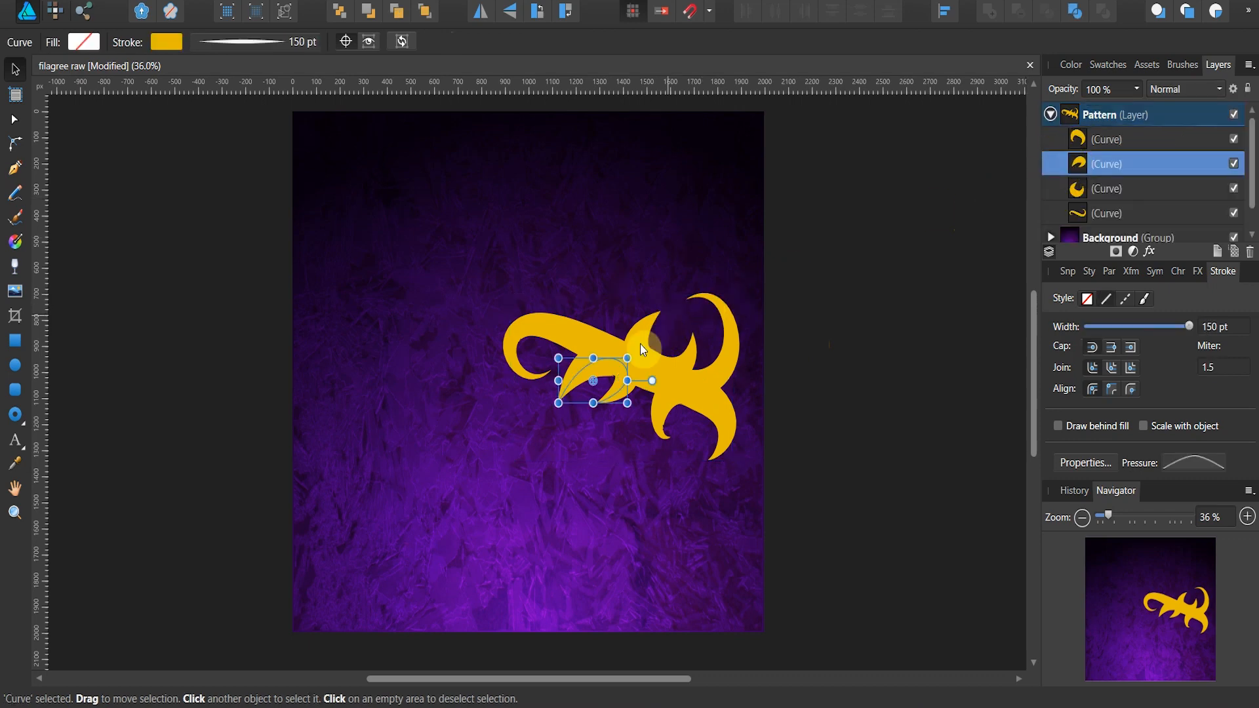
click(13, 123)
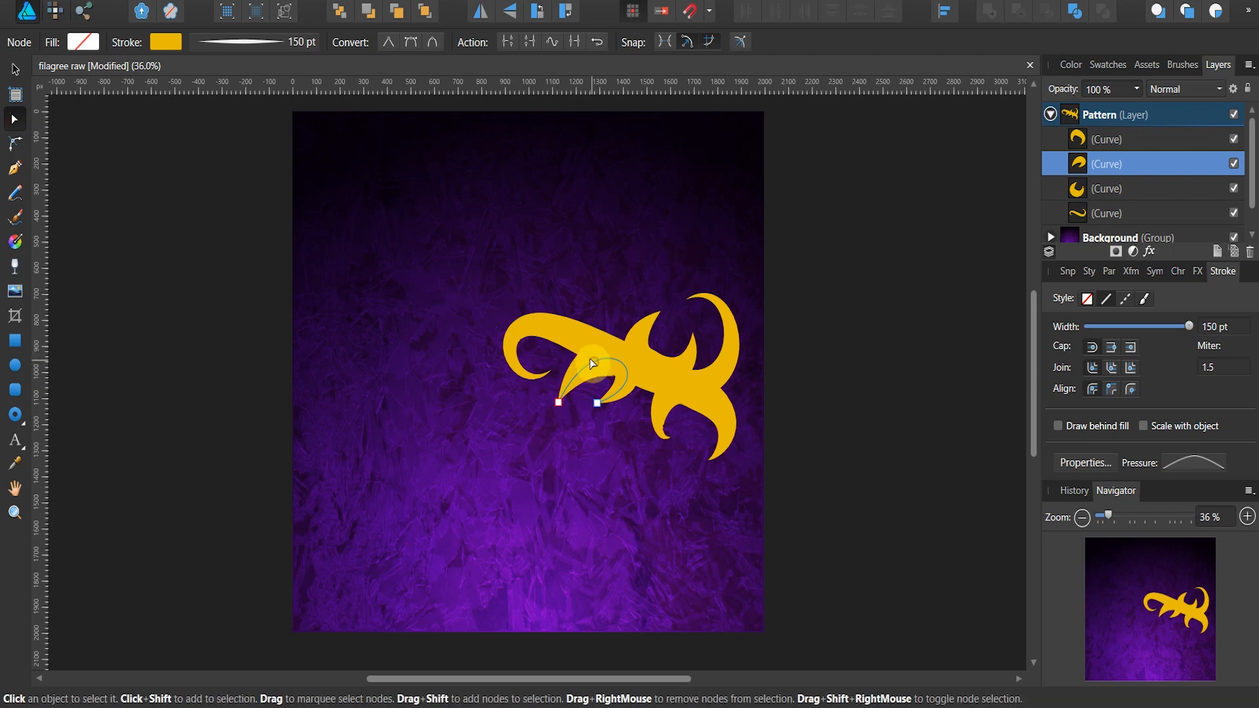
drag(588, 348, 579, 352)
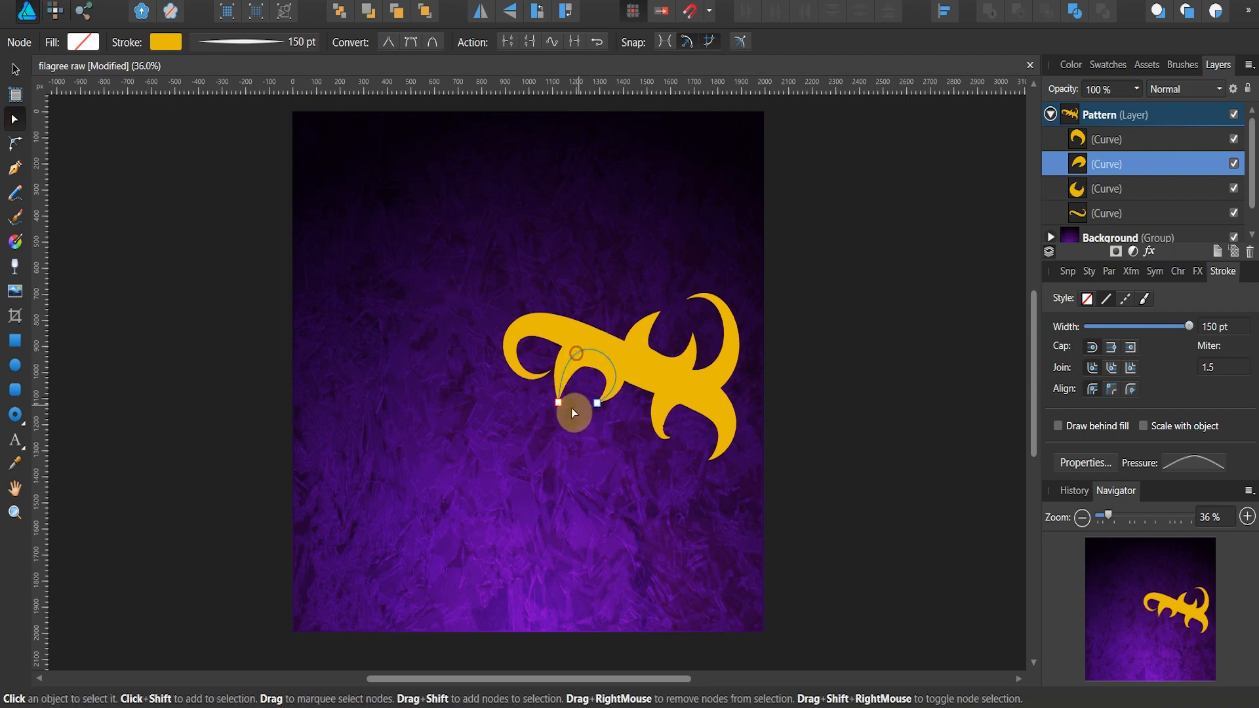
drag(560, 404, 576, 426)
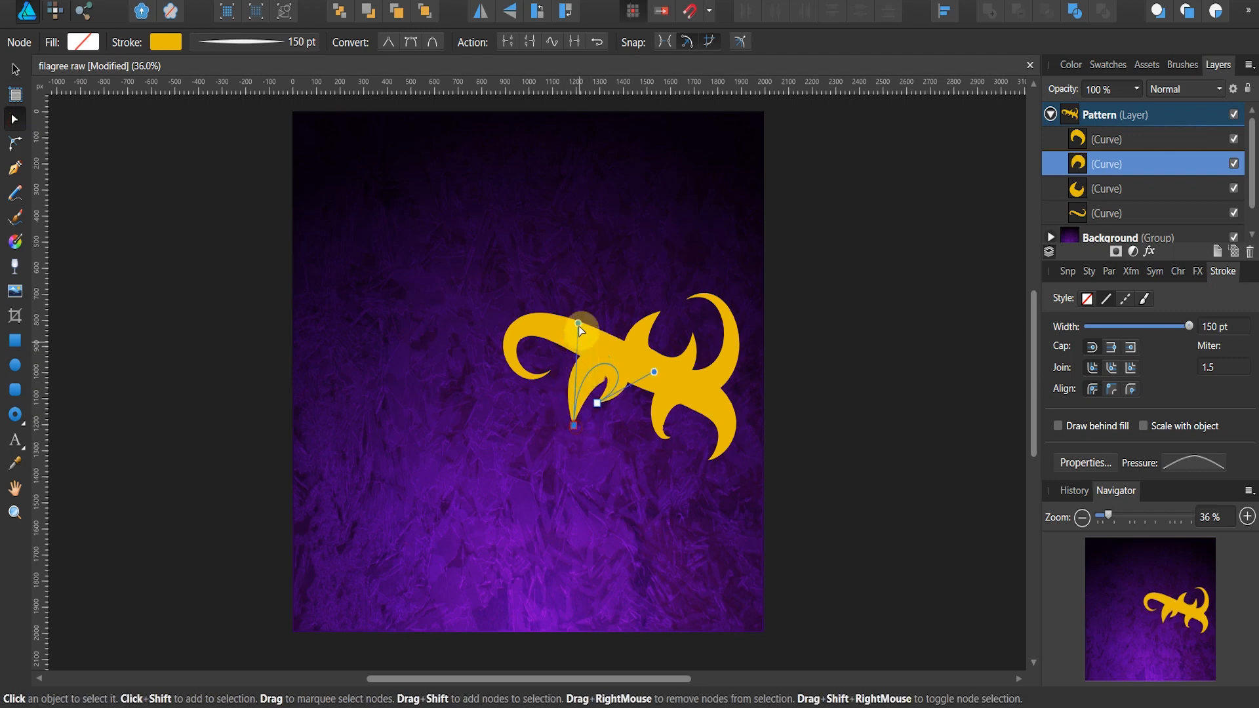
mouse_move(568, 311)
mouse_down()
mouse_move(560, 322)
mouse_move(542, 298)
mouse_move(544, 311)
mouse_up()
click(598, 404)
drag(599, 404, 611, 417)
click(615, 301)
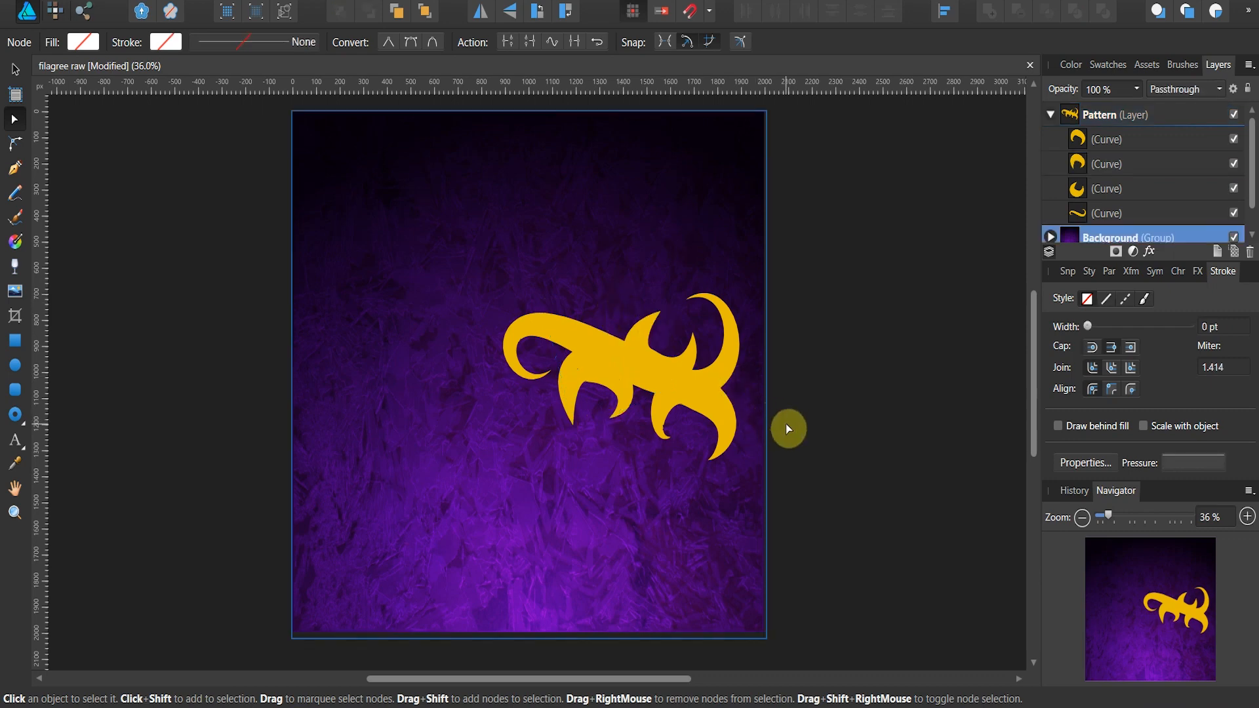
Step: Collapse the Pattern layer and set its blend mode to Add
click(1052, 116)
click(1092, 116)
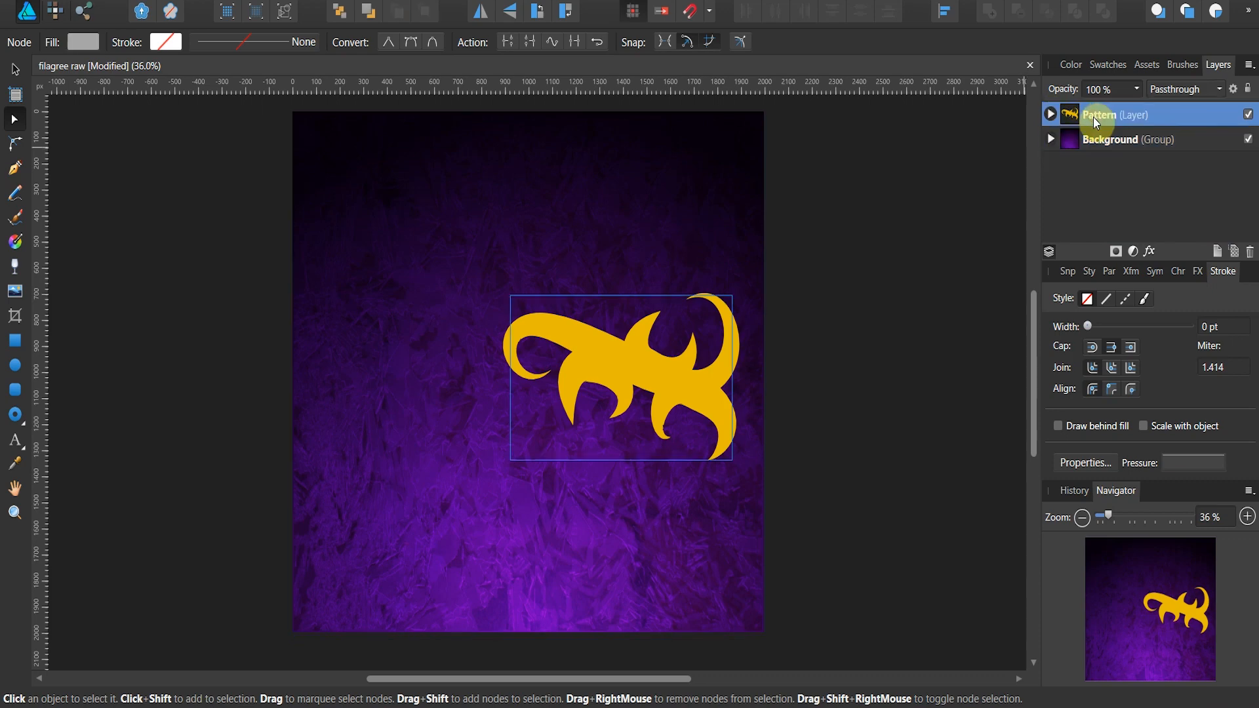
click(1219, 88)
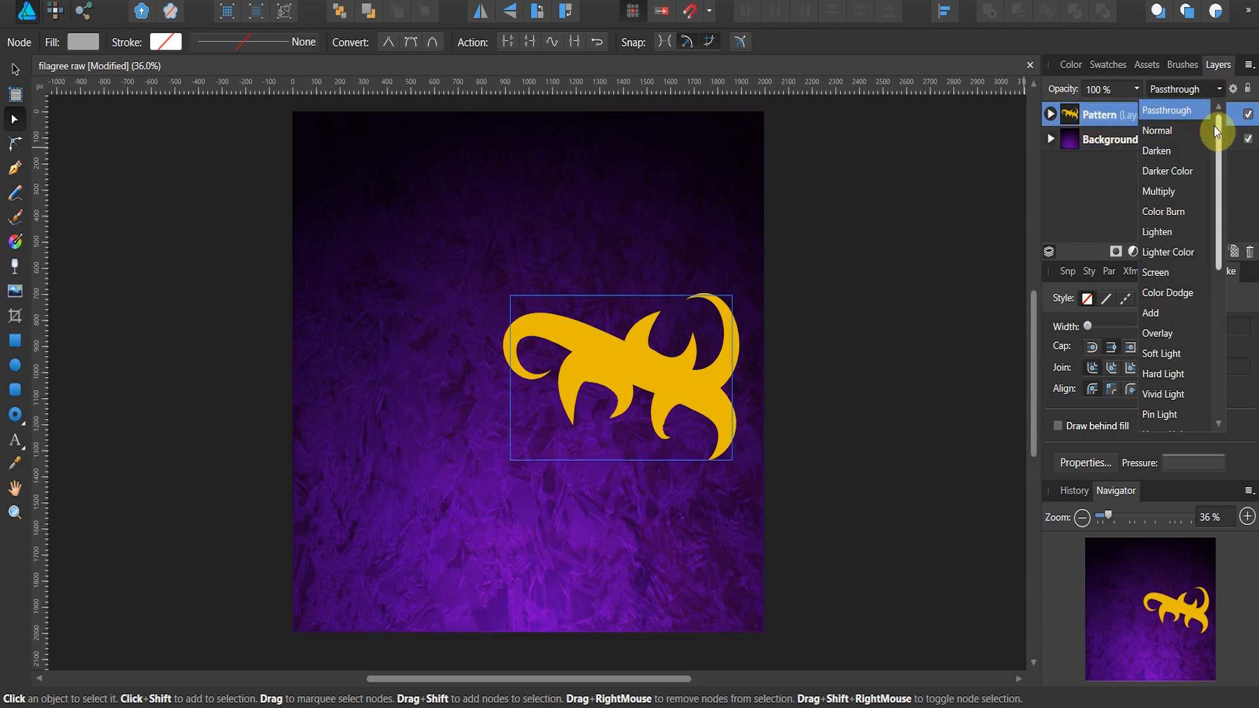
click(1184, 314)
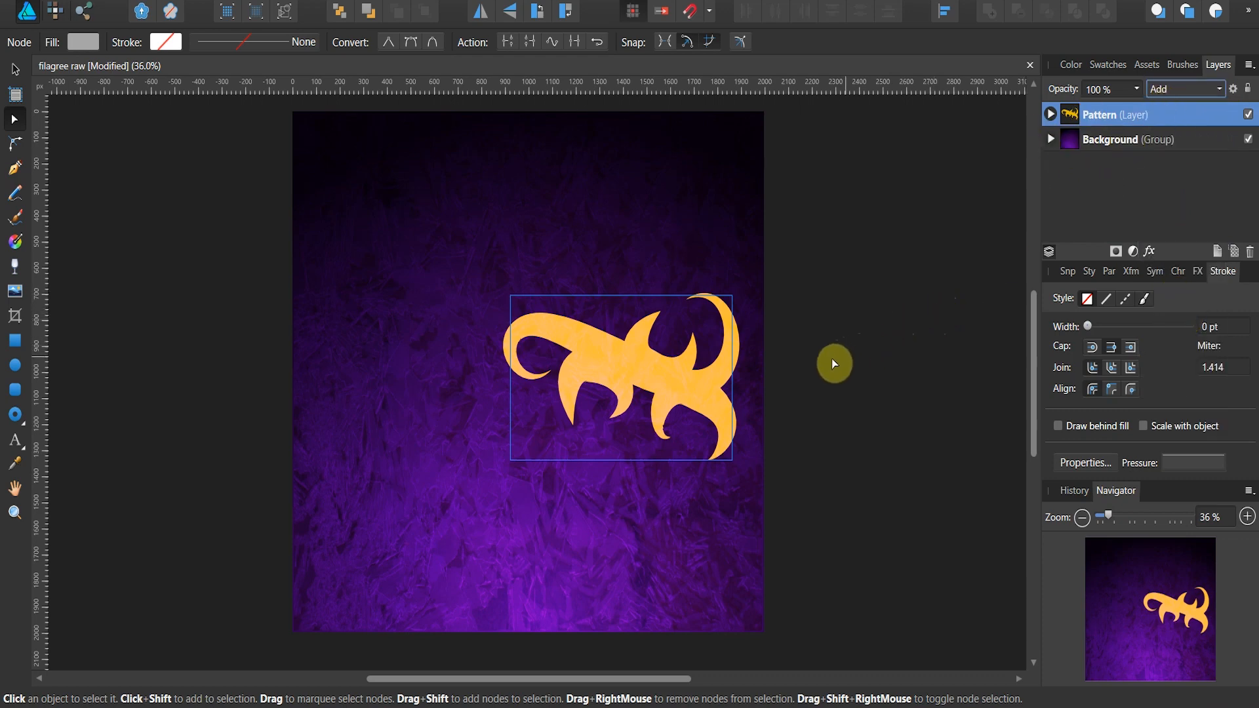
Step: Move the Pattern layer's rotation centre to the inner tip of its left curl, and rotate a duplicate slightly counter-clockwise about it
click(13, 70)
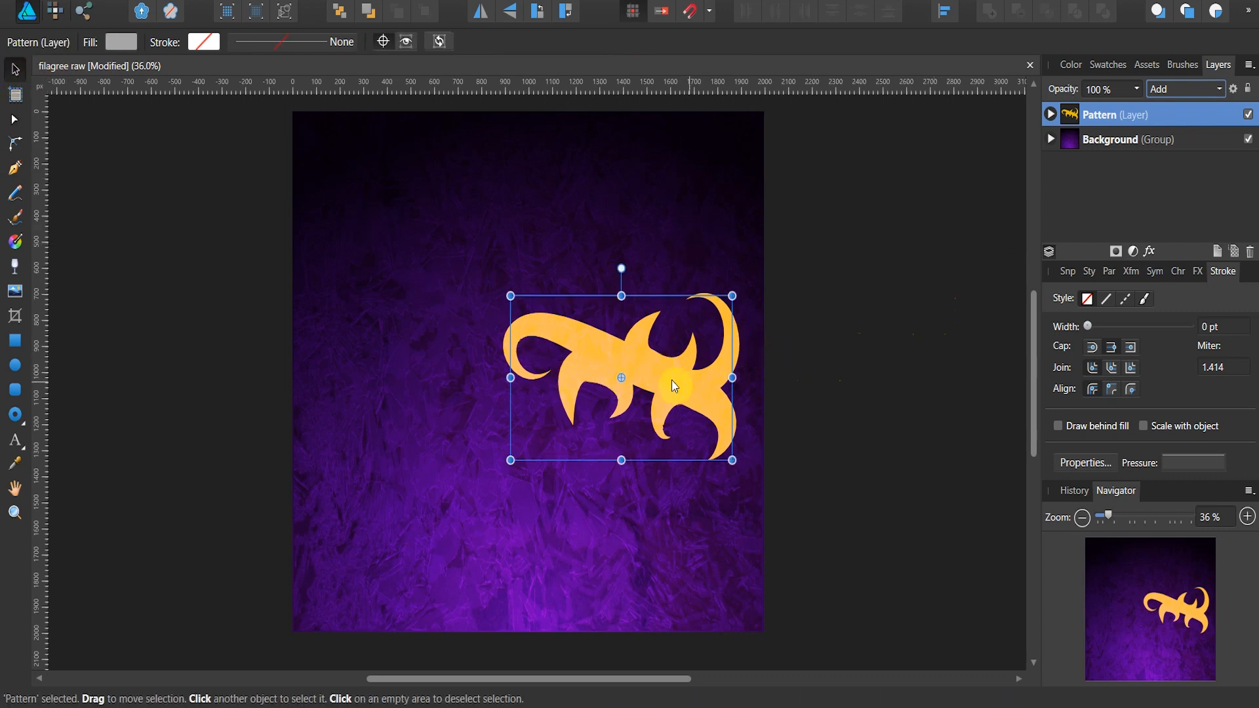
drag(621, 380, 547, 373)
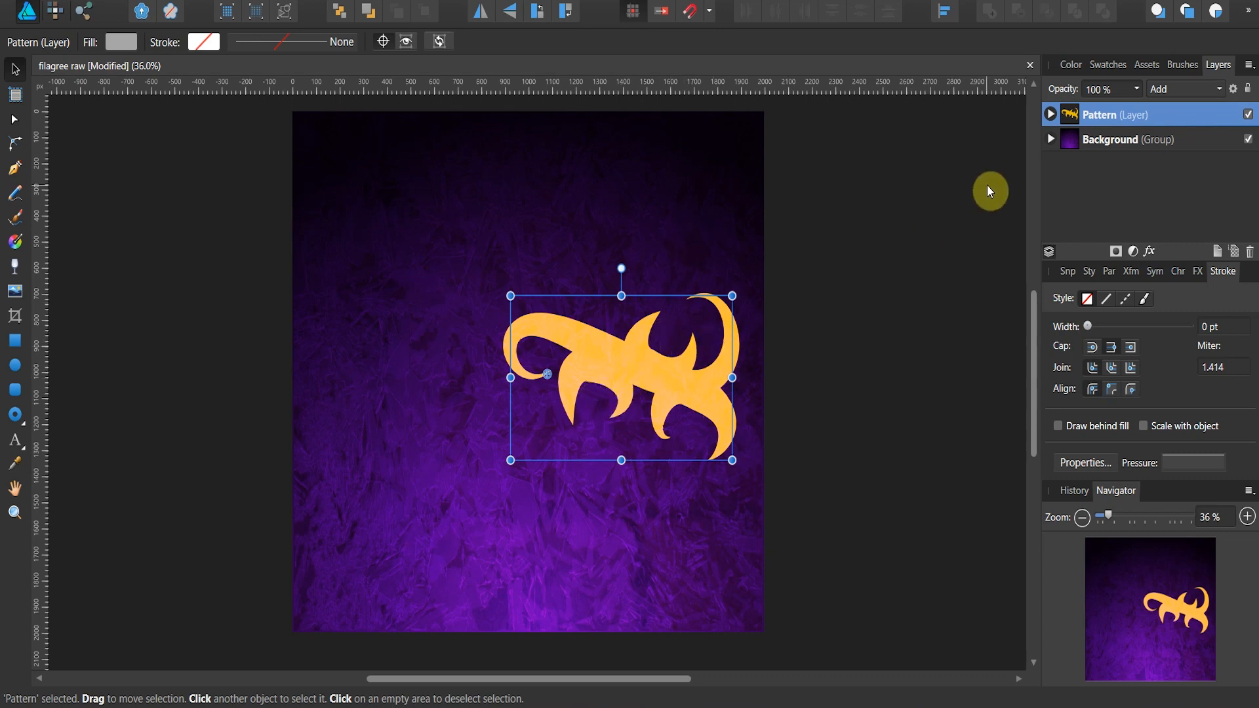
right_click(1076, 115)
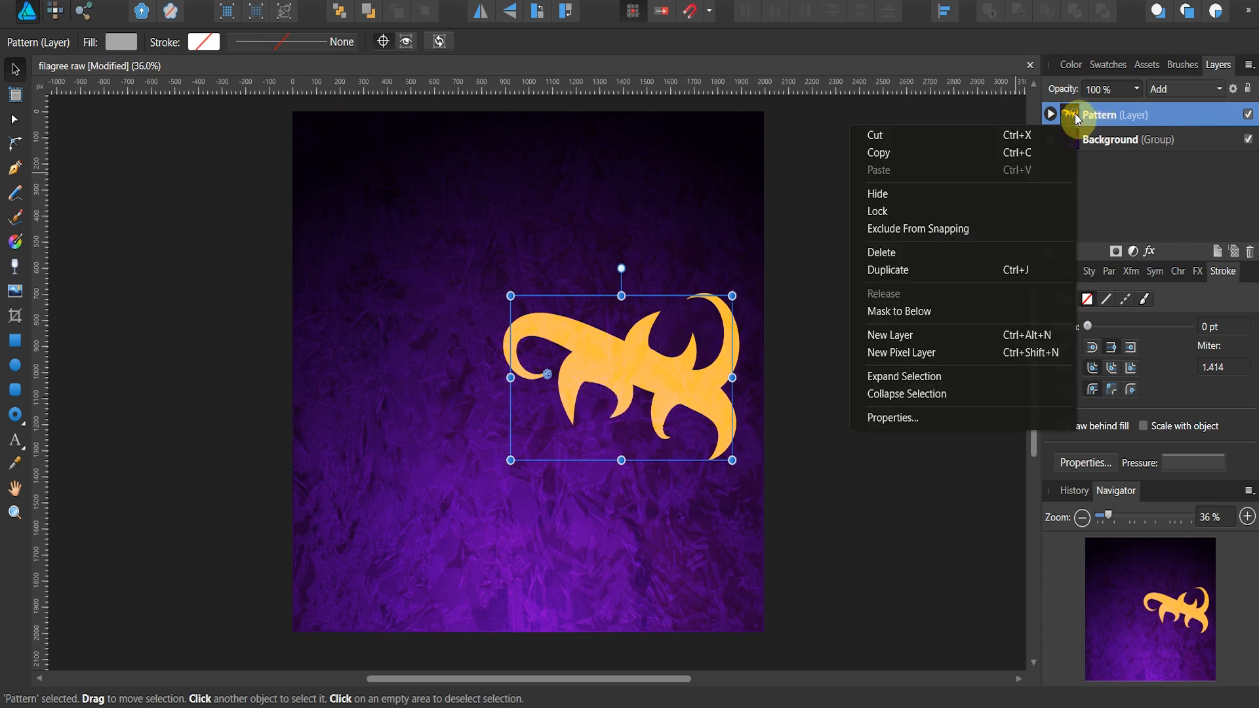
click(977, 276)
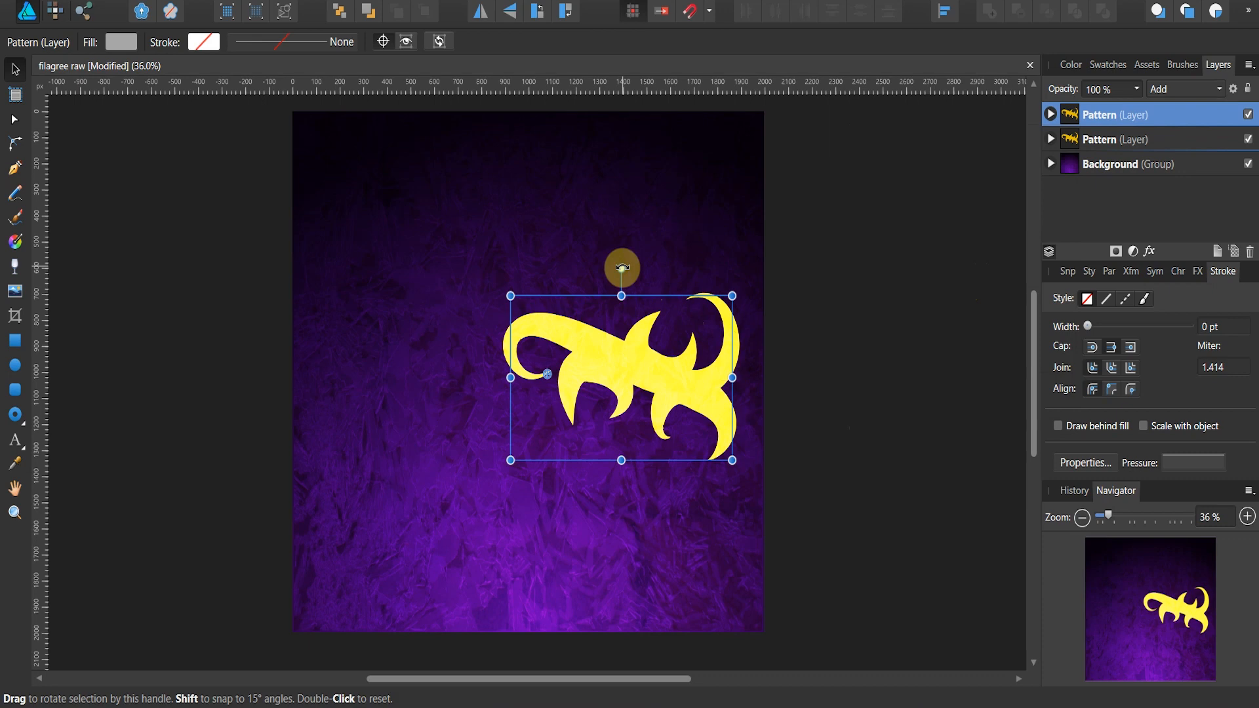
drag(622, 267, 601, 260)
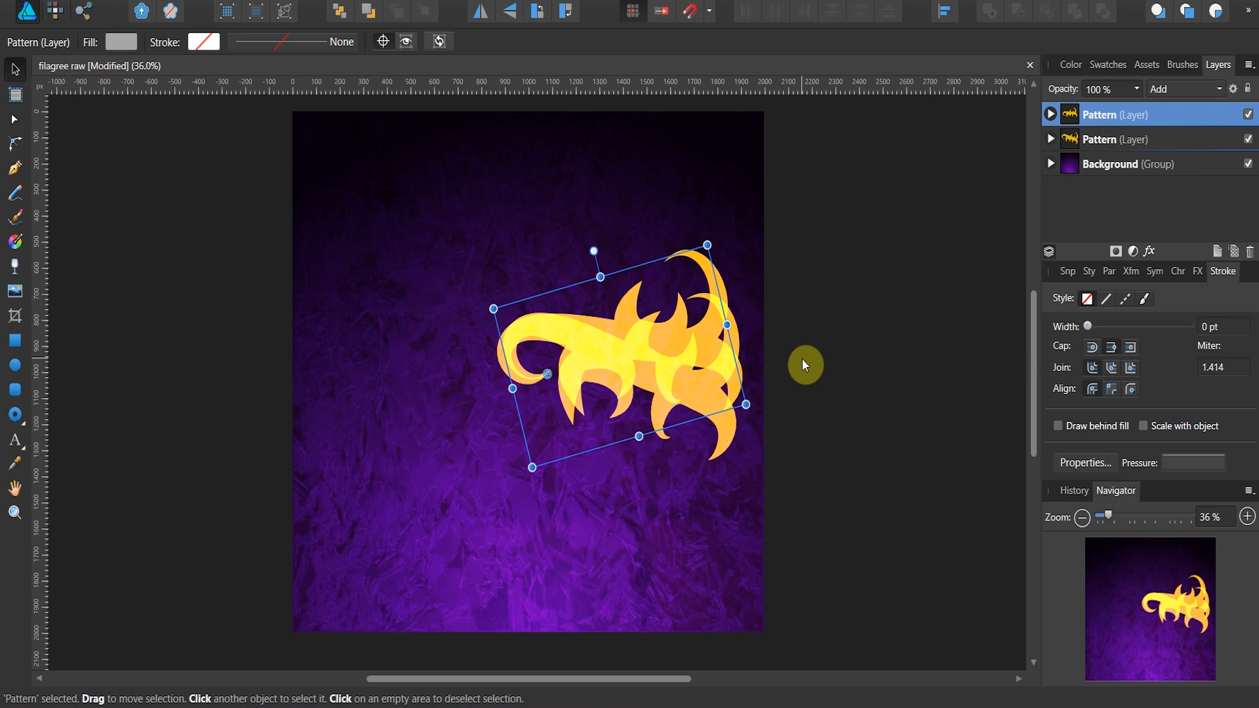
Step: Repeat the rotated duplication of the Pattern layer until the copies close a full circle
key(ctrl+j)
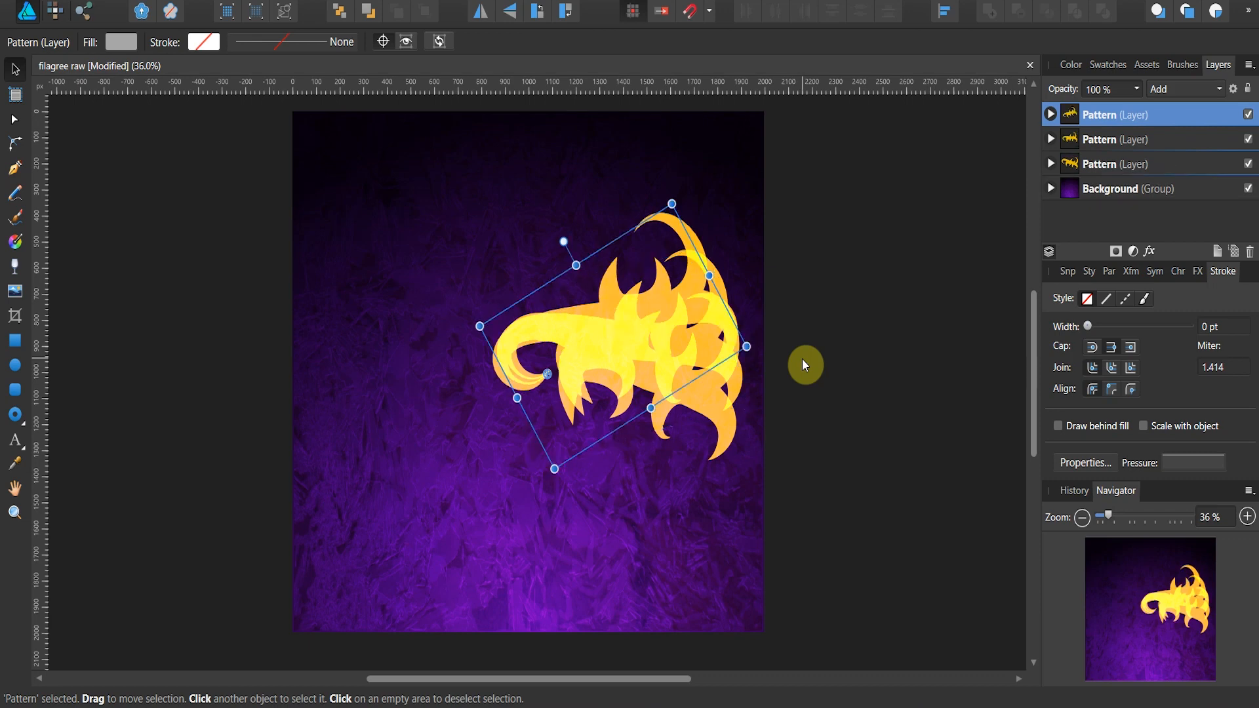
key(ctrl+j)
key(ctrl+j)
key(ctrl+j)
key(ctrl+j)
key(ctrl+j)
key(ctrl+j)
key(ctrl+j)
key(ctrl+j)
key(ctrl+j)
key(ctrl+j)
key(ctrl+j)
key(ctrl+j)
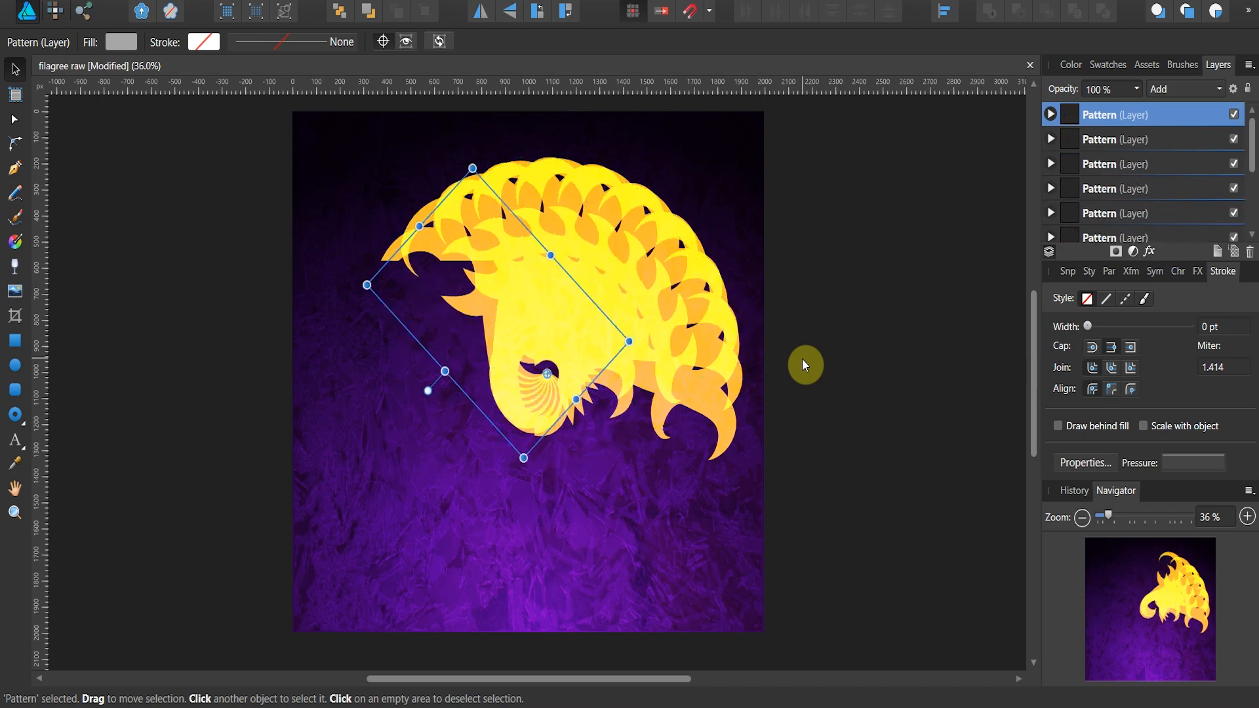
key(ctrl+j)
key(ctrl+j)
key(ctrl+j)
key(ctrl+j)
key(ctrl+j)
key(ctrl+j)
key(ctrl+j)
key(ctrl+j)
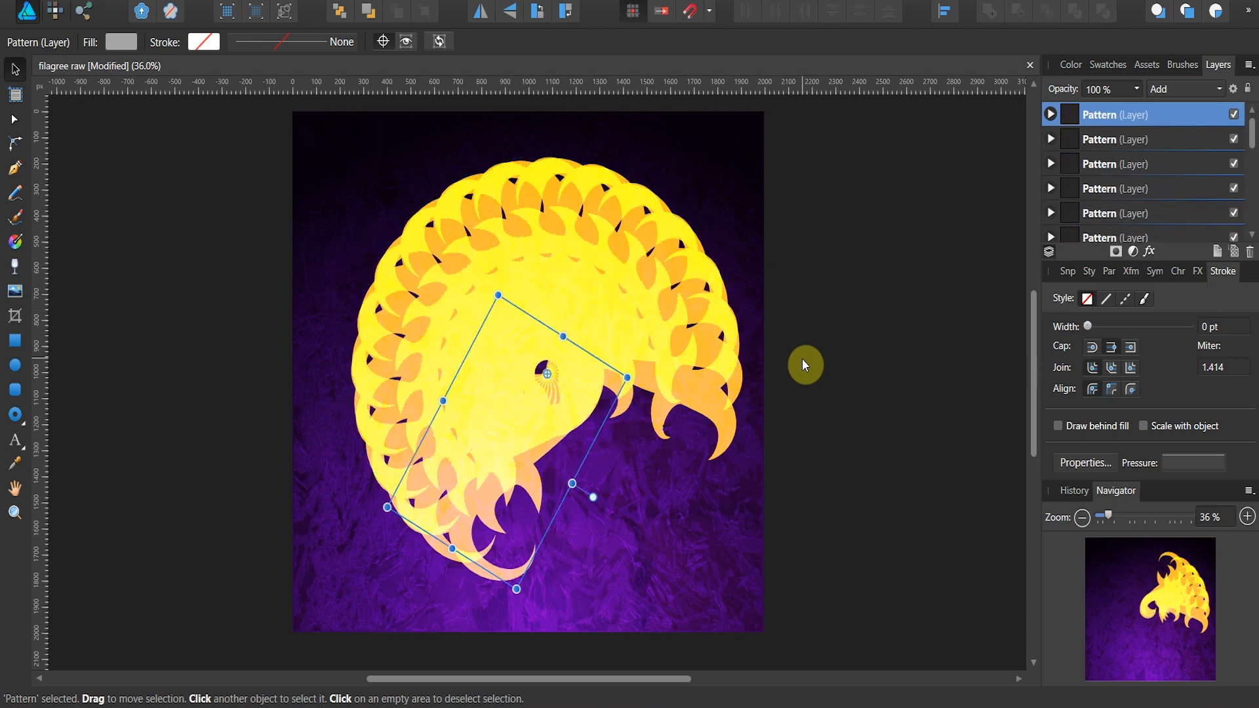
key(ctrl+j)
key(ctrl+j)
key(ctrl+j)
key(ctrl+j)
key(ctrl+j)
key(ctrl+j)
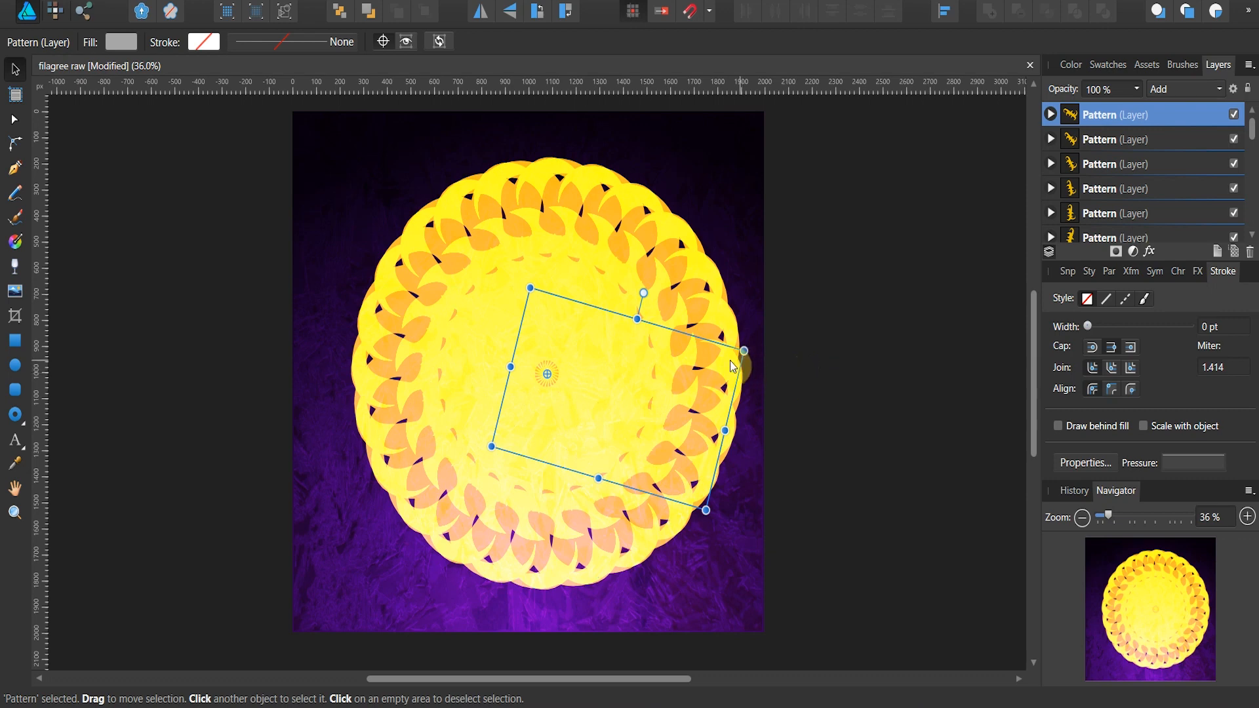
Step: Select all the pattern curves and give them a wide red outer glow (H 0, S 100, L 53) at 100 % opacity
key(ctrl+a)
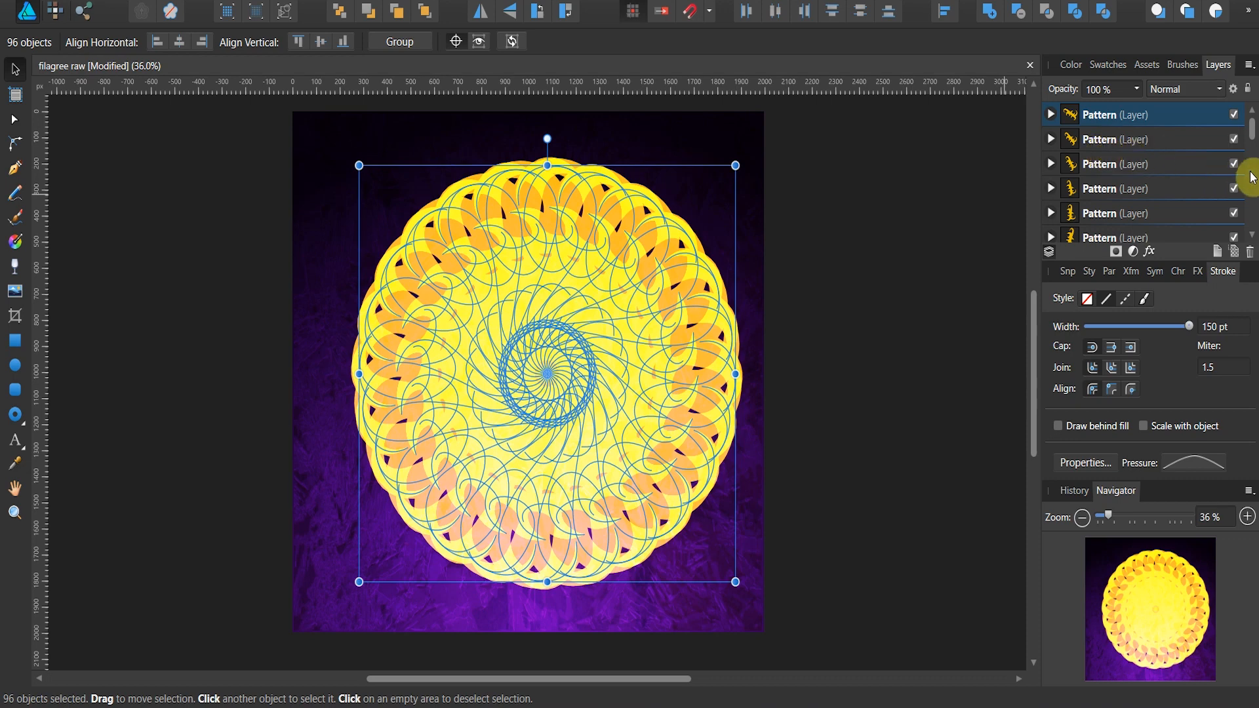
click(1197, 270)
scroll(1118, 361, down, 1)
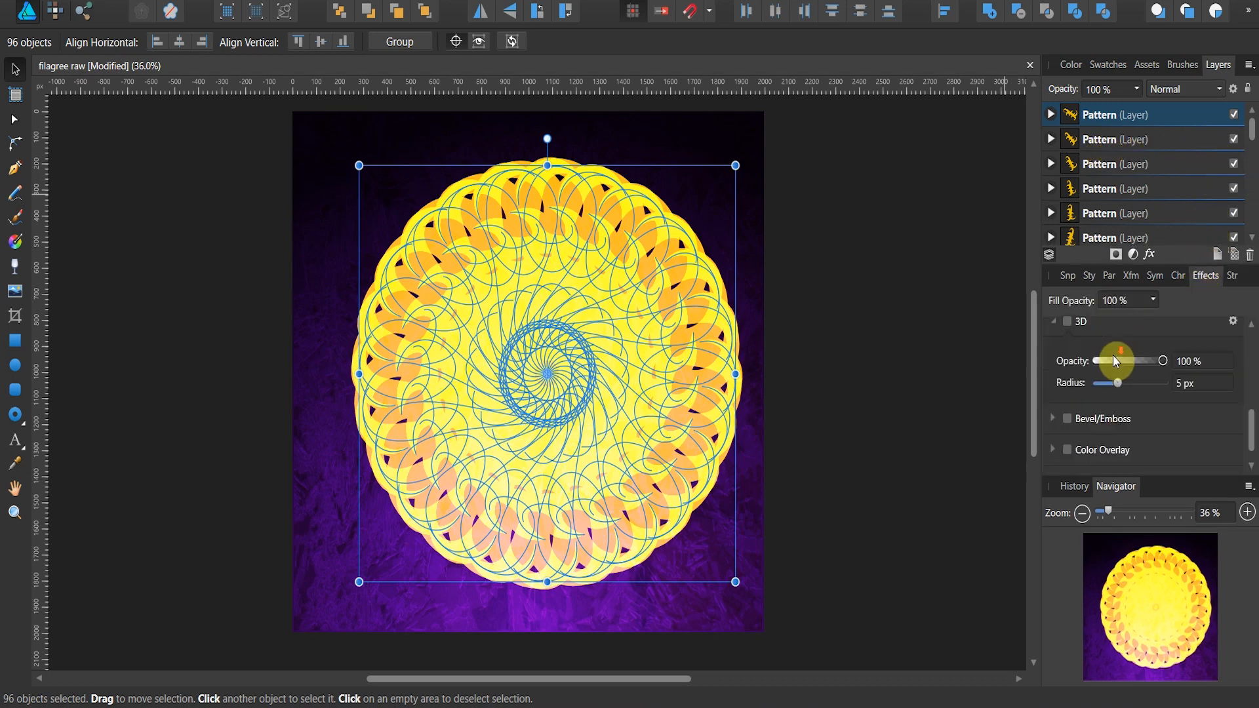
scroll(1118, 367, up, 4)
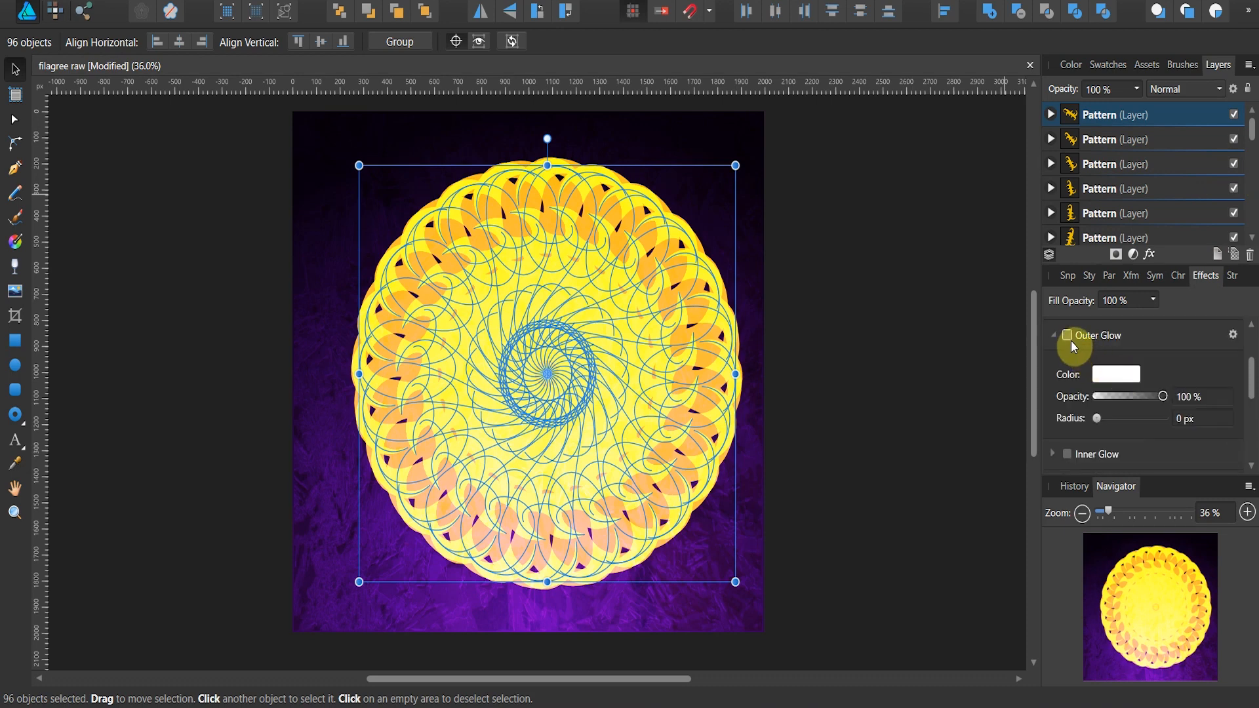
click(1067, 335)
click(1098, 418)
drag(1101, 420, 1142, 502)
click(1115, 375)
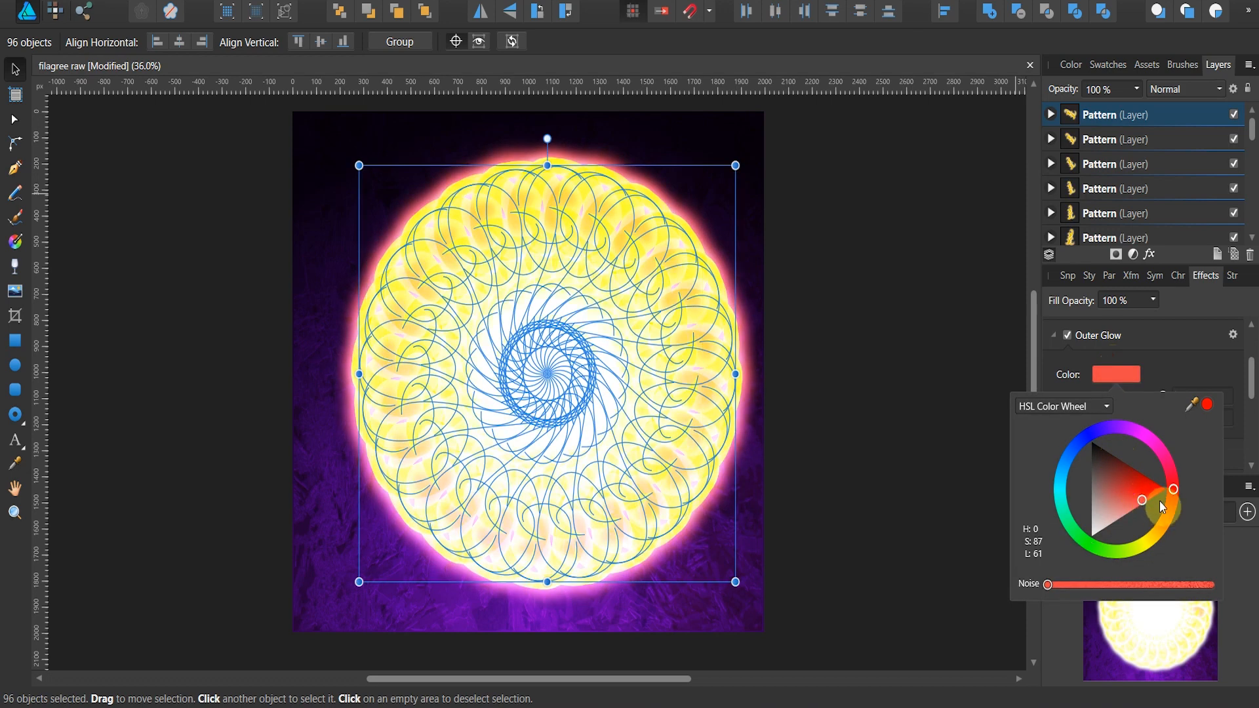
drag(1143, 500, 1162, 502)
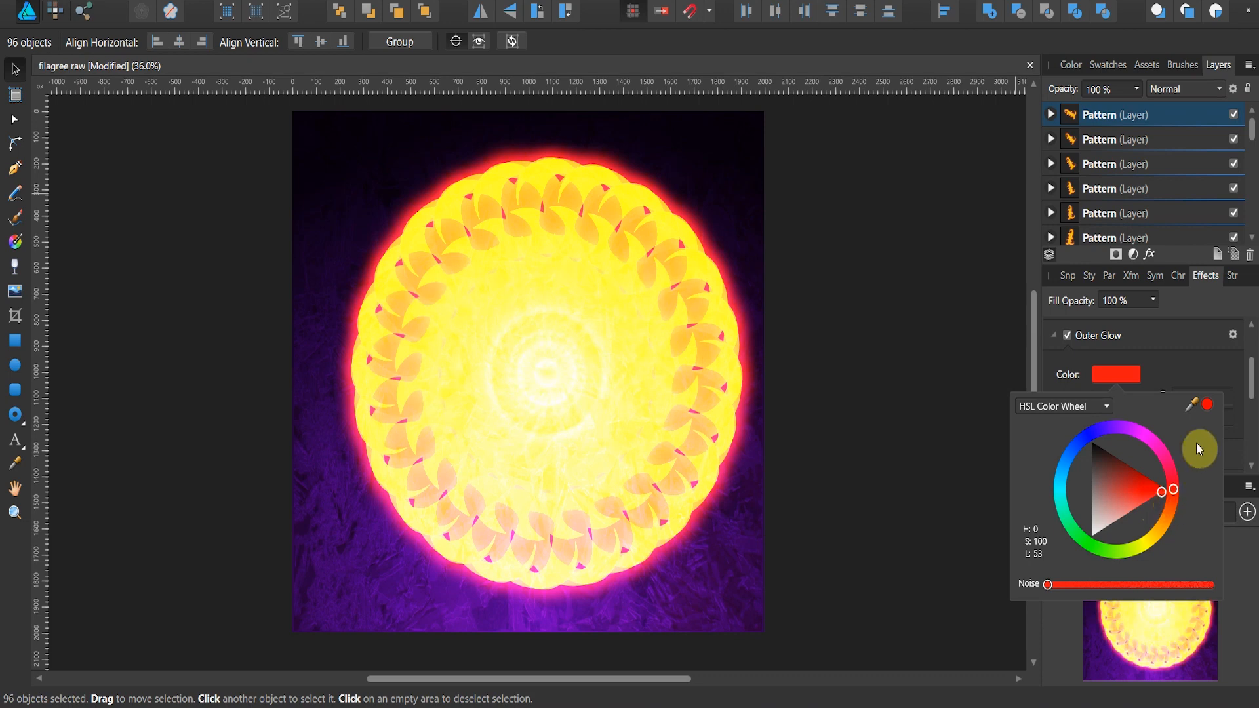
Step: Reduce the selected curves' outer glow radius to 32.8 px and enable a 3D effect with a 59 px radius
click(1204, 371)
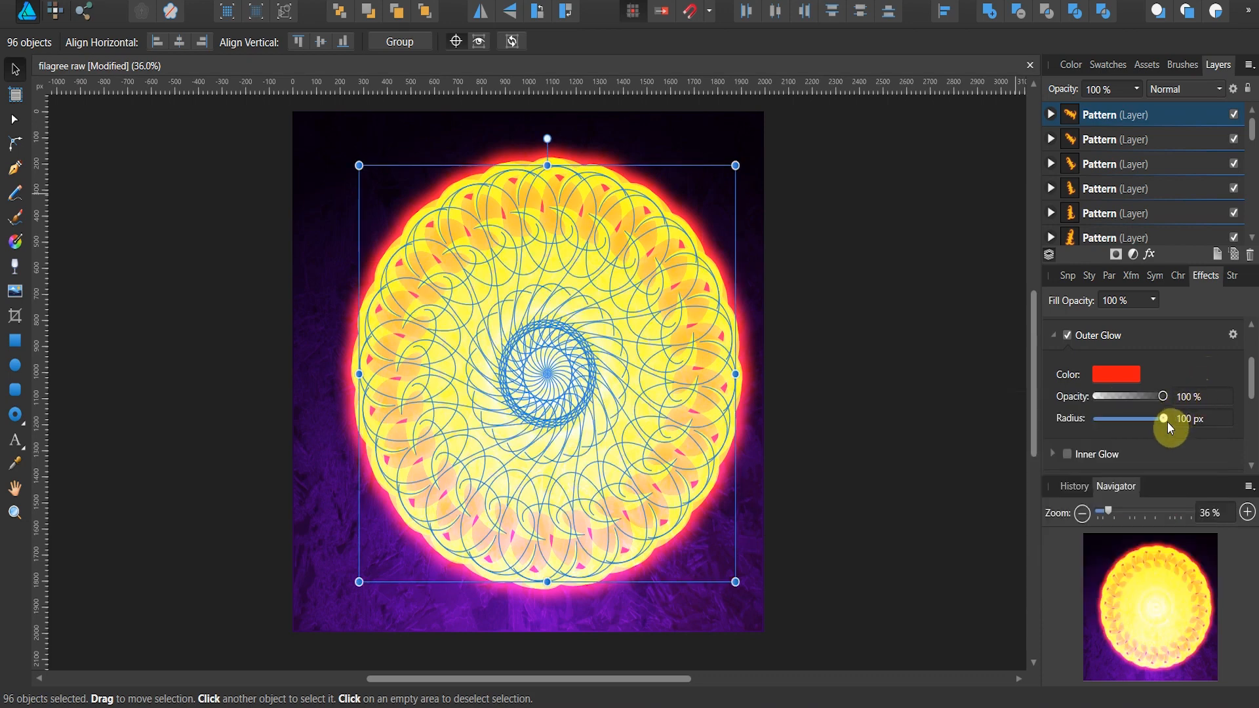
drag(1167, 422, 1143, 419)
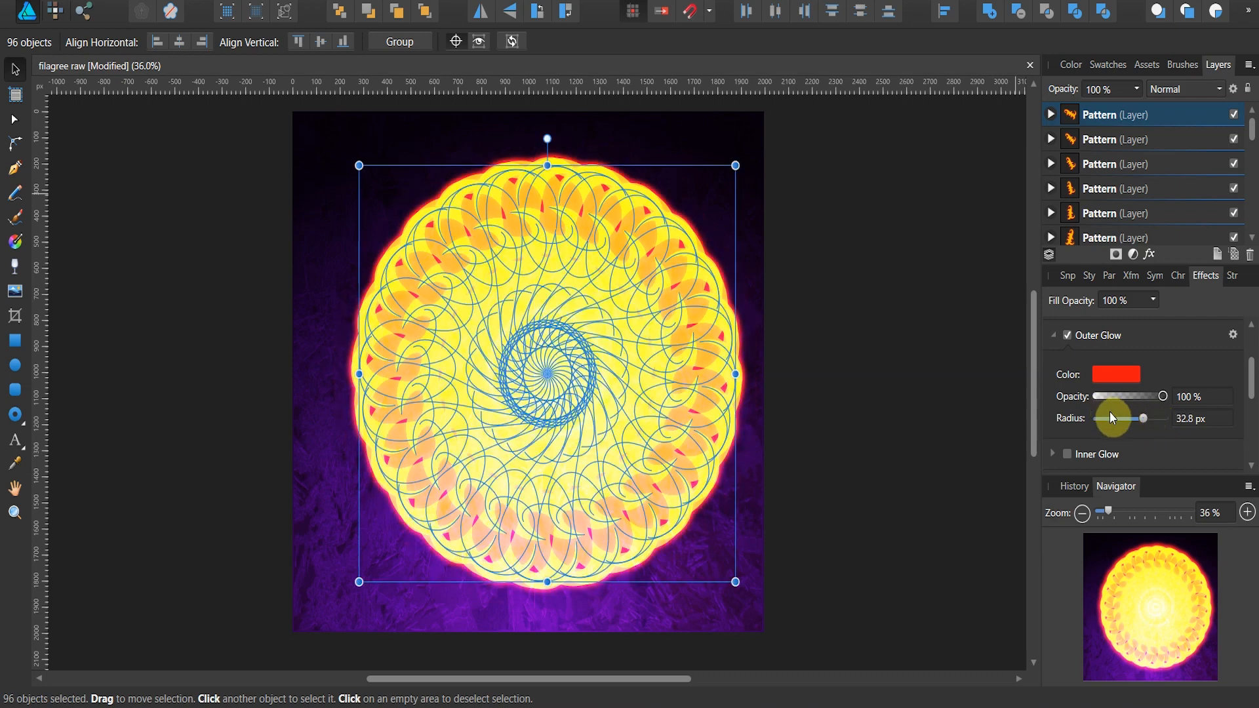
scroll(1140, 433, down, 3)
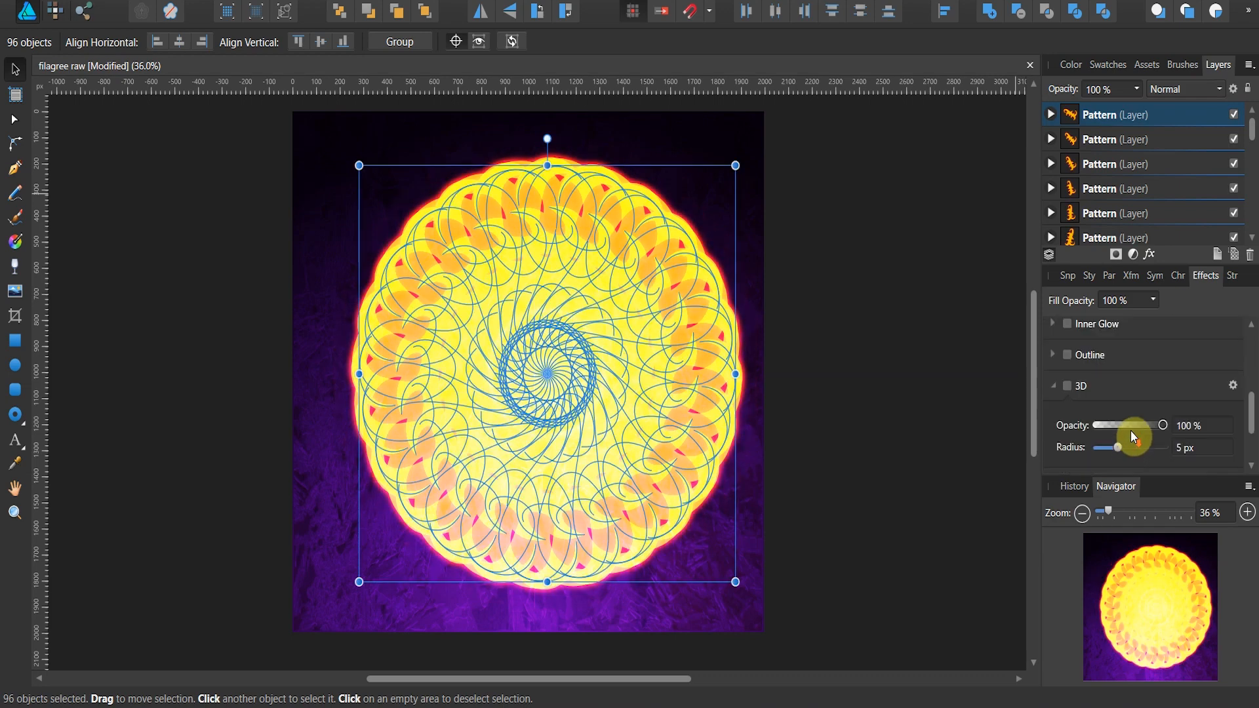
click(1076, 387)
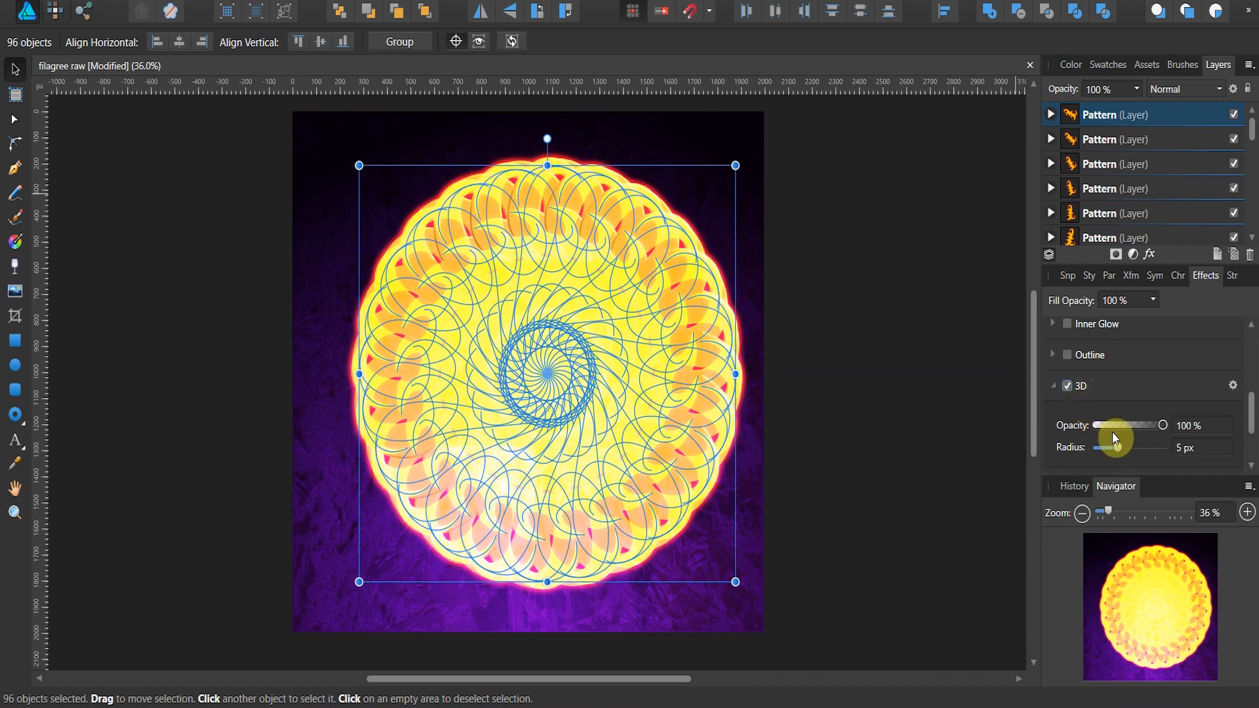
drag(1118, 447, 1160, 455)
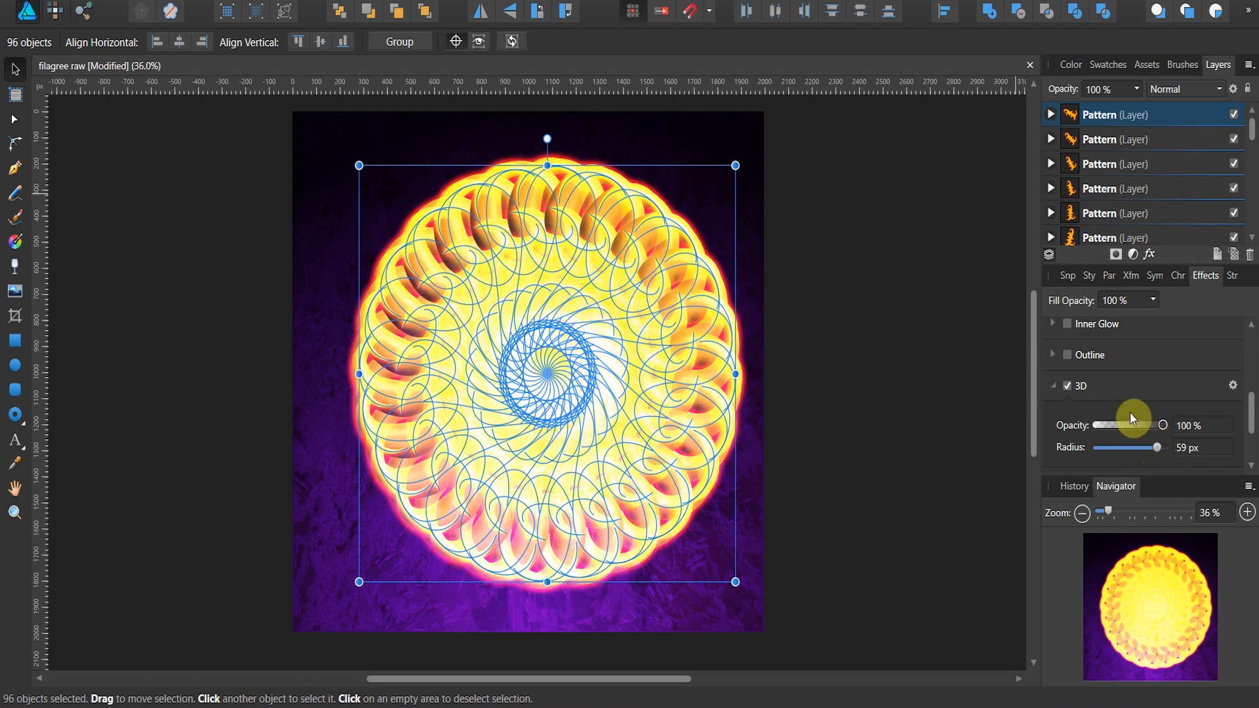
Step: Give the curves' 3D effect the straight diagonal standard profile, then close the effect settings and deselect the curves
click(1234, 387)
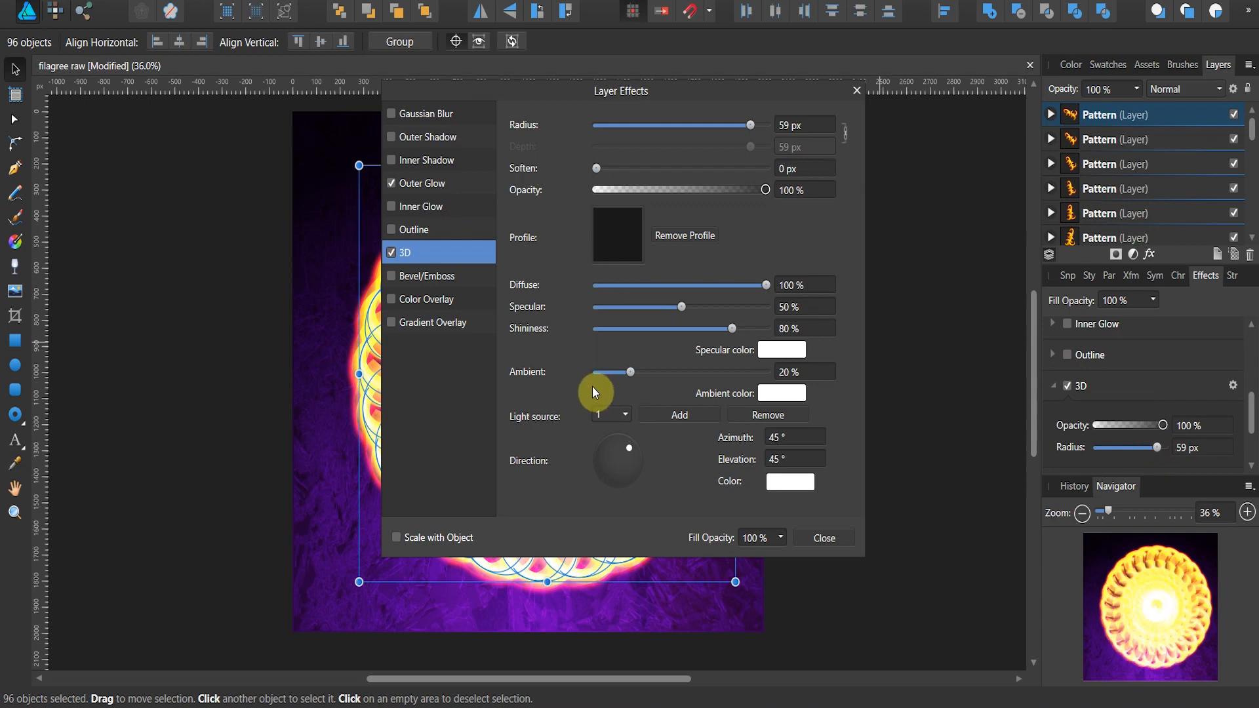
click(607, 264)
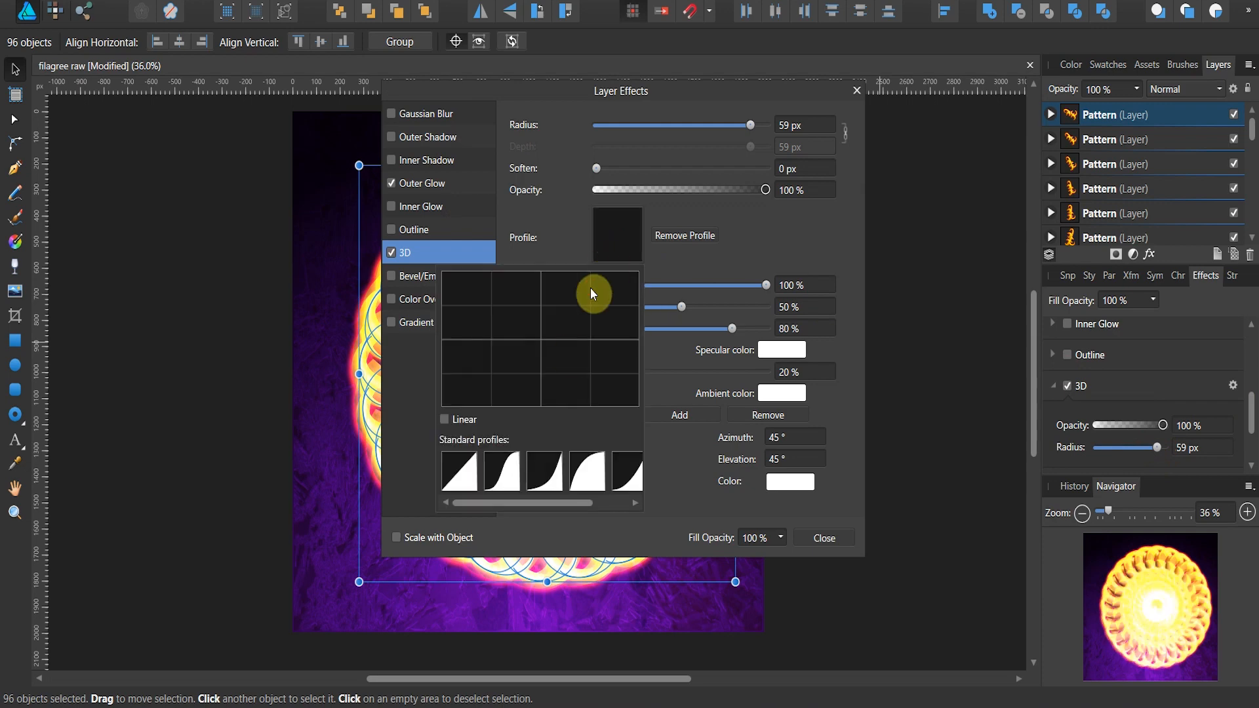
click(466, 468)
click(821, 541)
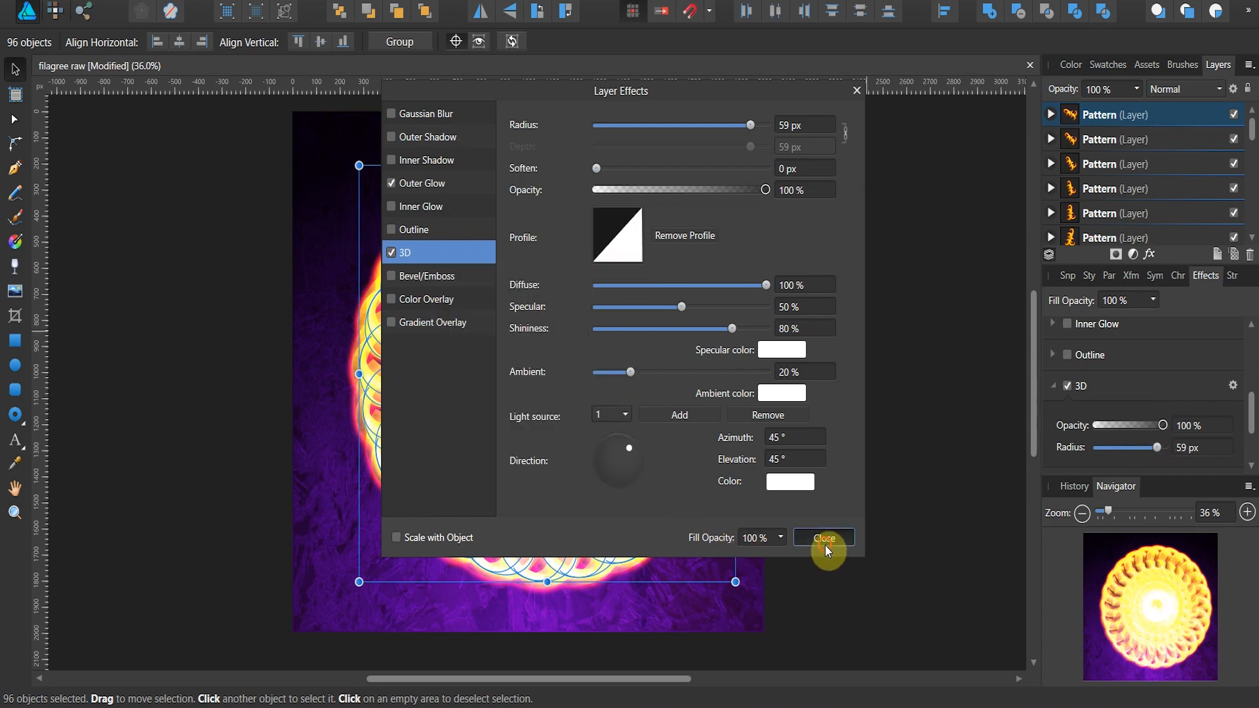
click(824, 538)
click(835, 543)
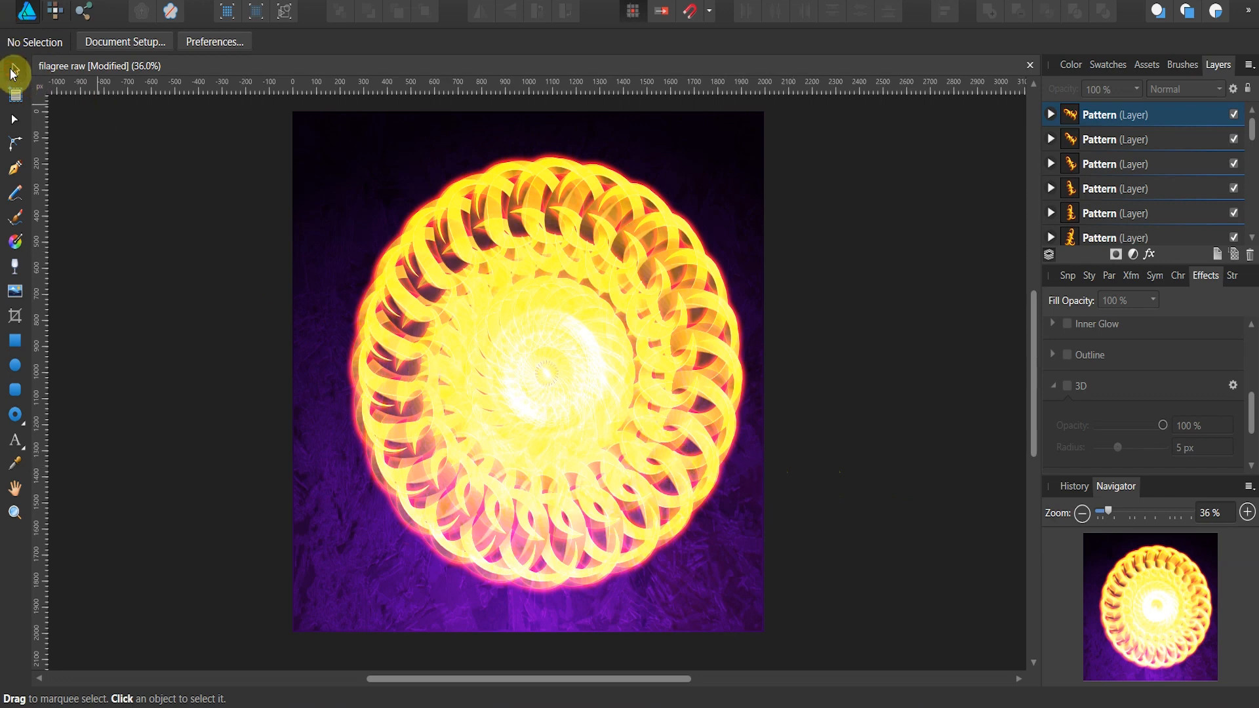
Step: Select all the Pattern layers, enable snapping, and centre the rosette on the page both horizontally and vertically
scroll(1115, 190, down, 5)
click(1115, 189)
scroll(1121, 187, up, 3)
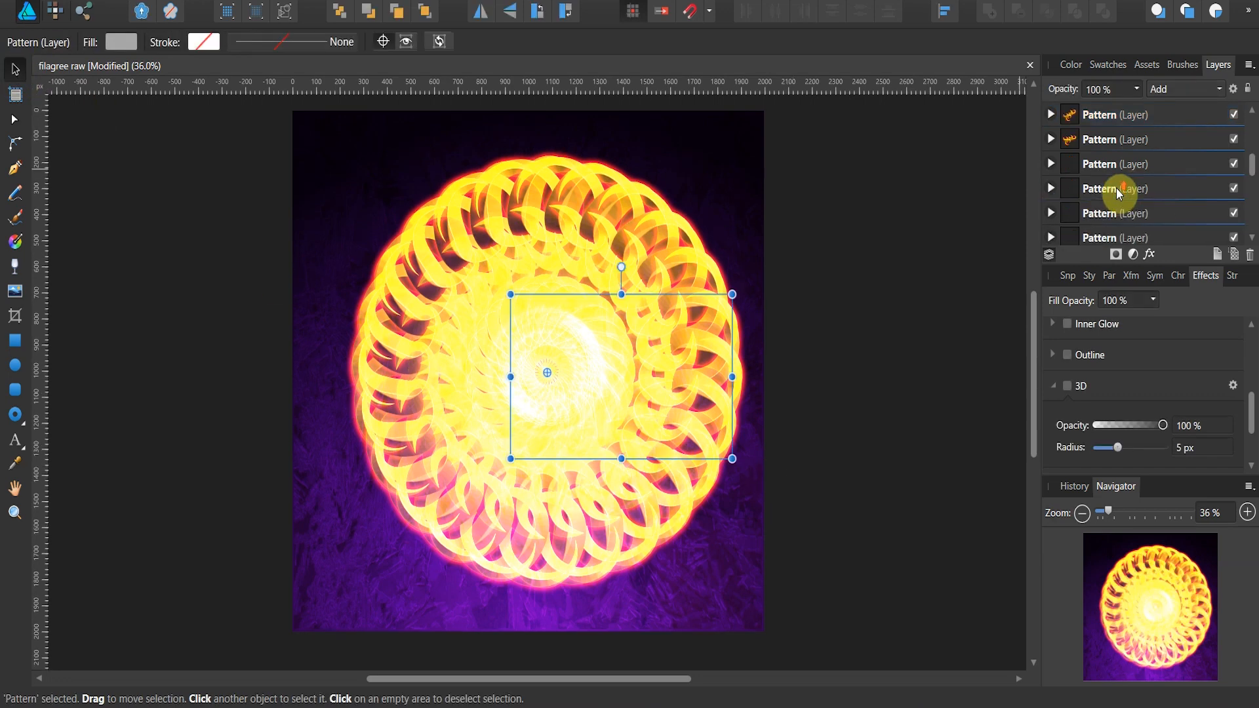
scroll(1127, 178, up, 2)
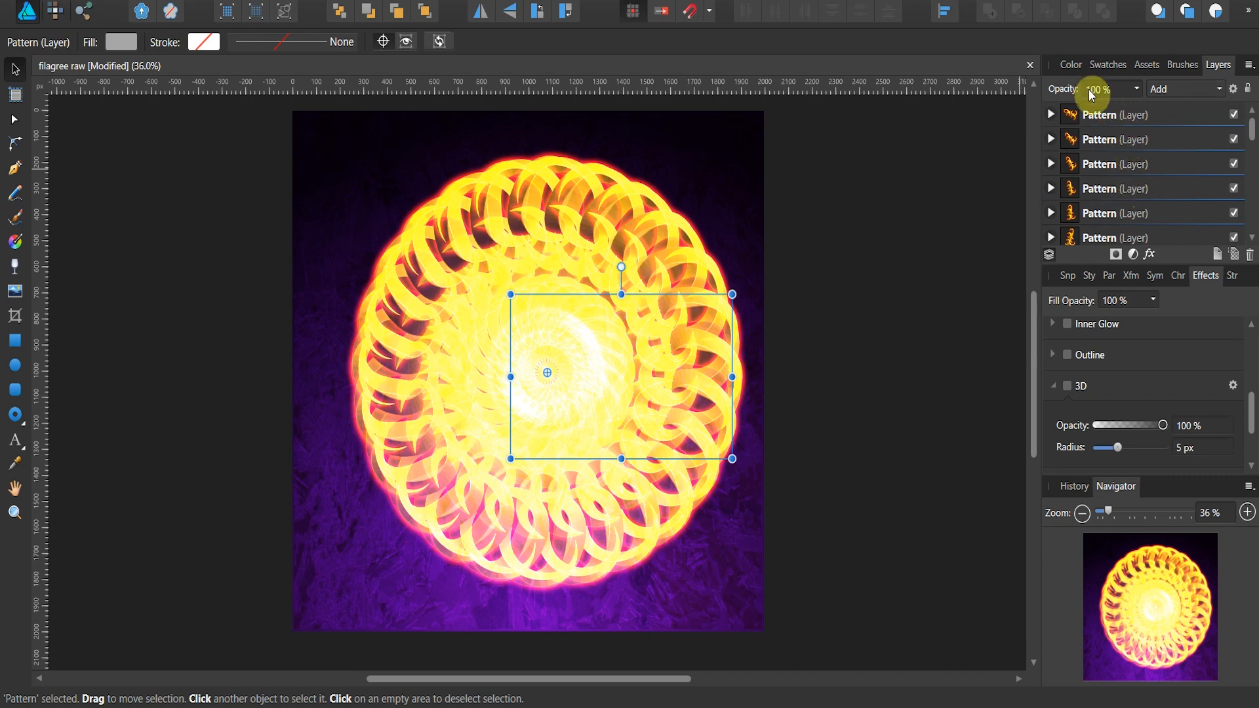
shift+click(1105, 116)
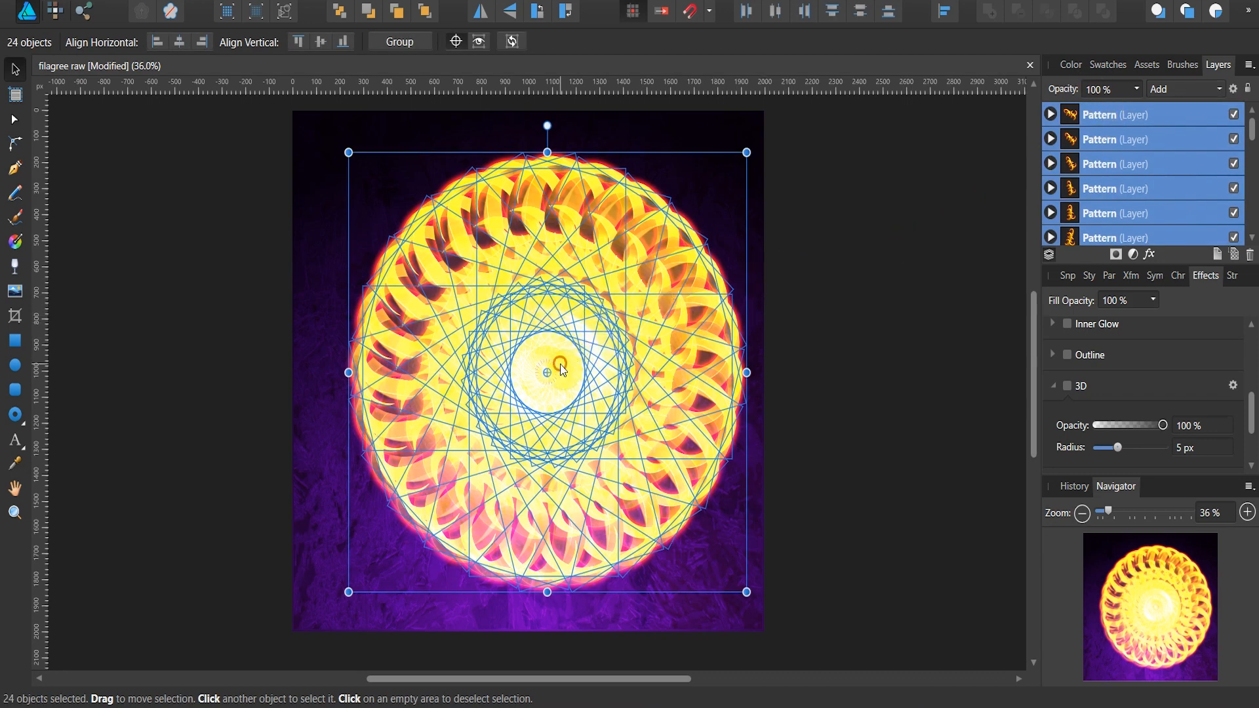
mouse_move(560, 364)
mouse_down()
mouse_move(528, 360)
mouse_move(539, 369)
mouse_up()
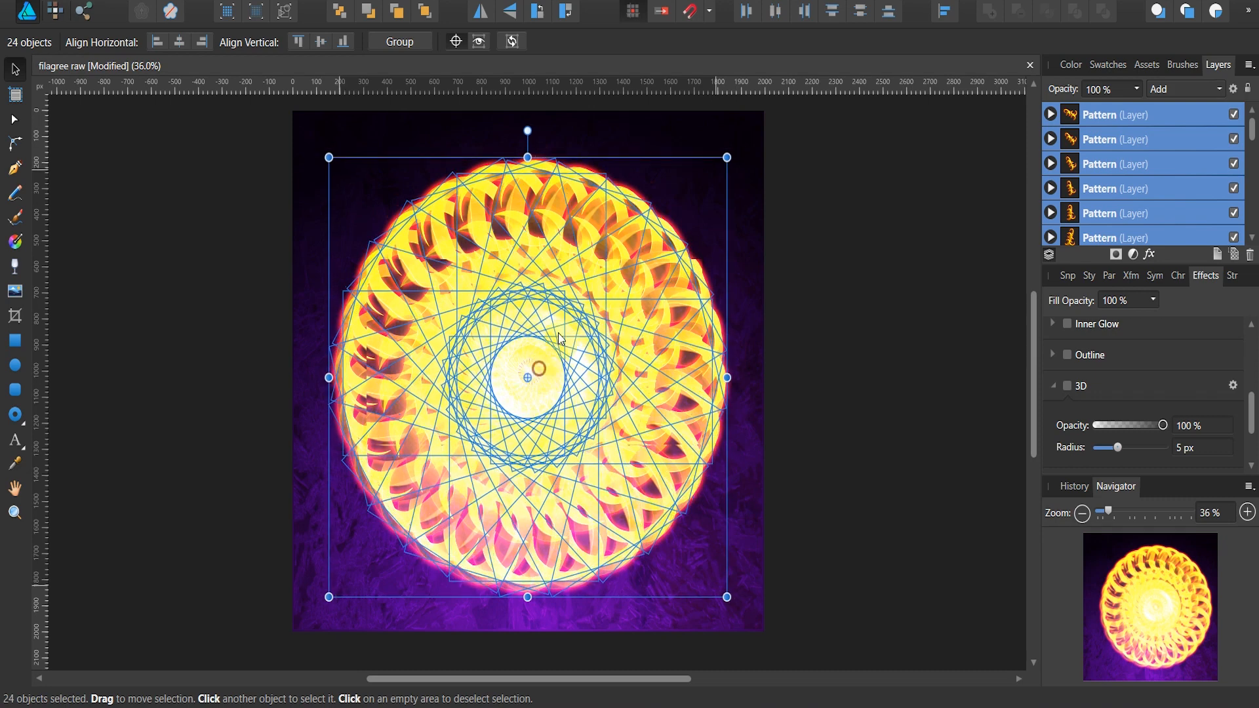
click(686, 22)
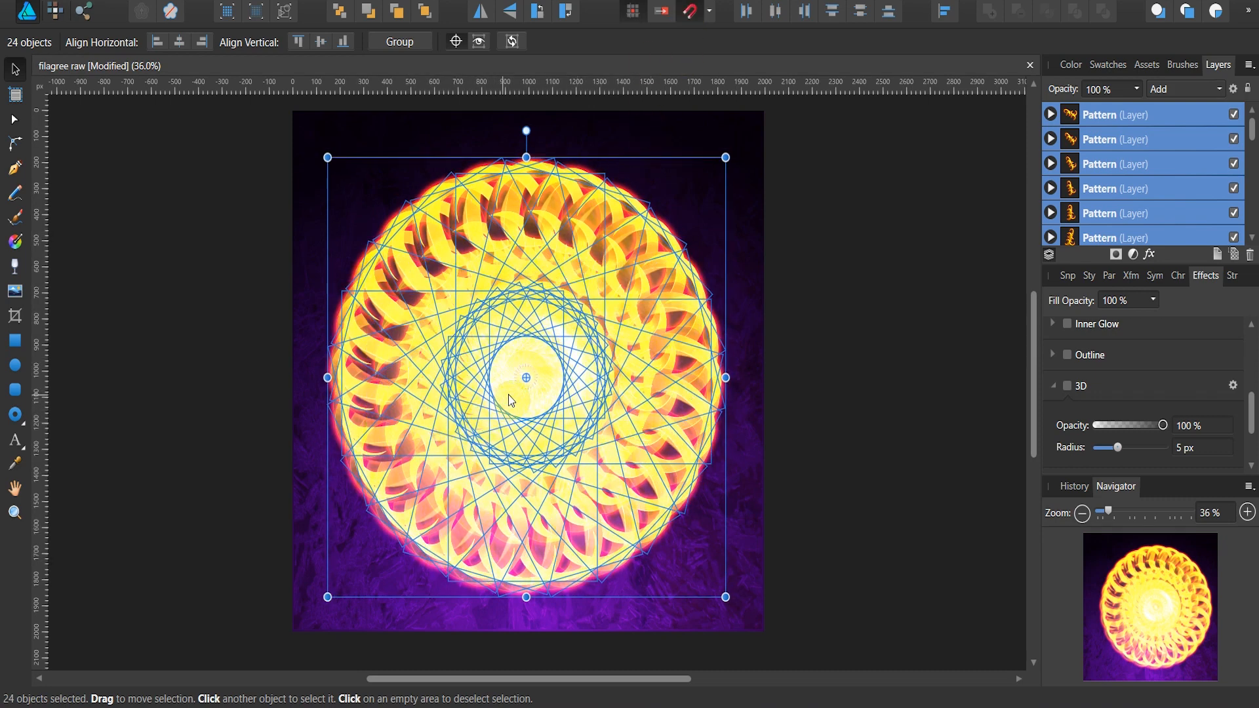
drag(511, 391, 521, 388)
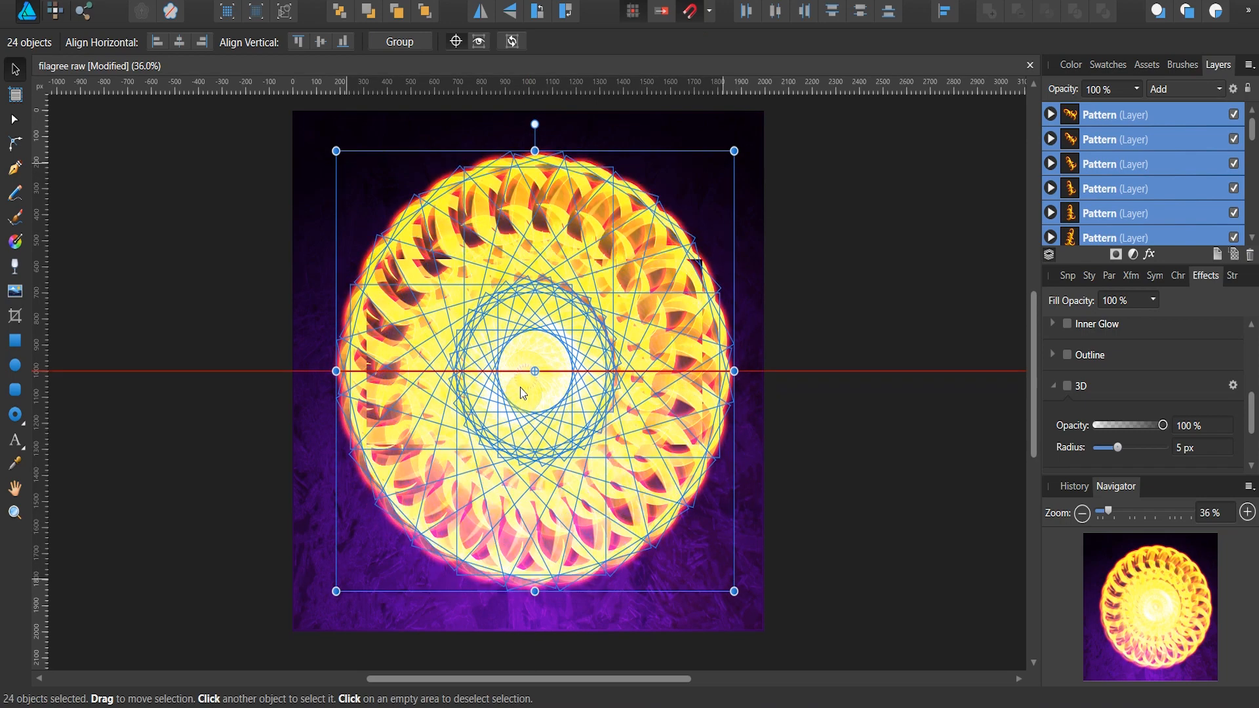
drag(520, 387, 520, 380)
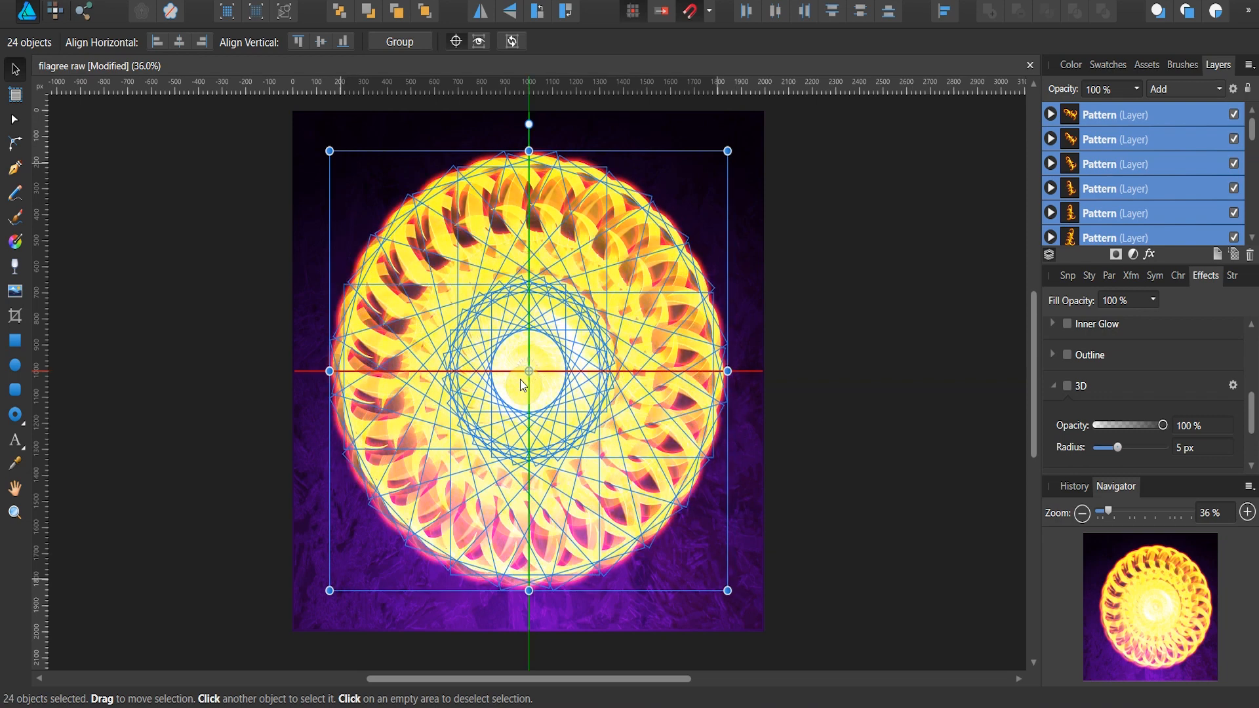
click(785, 391)
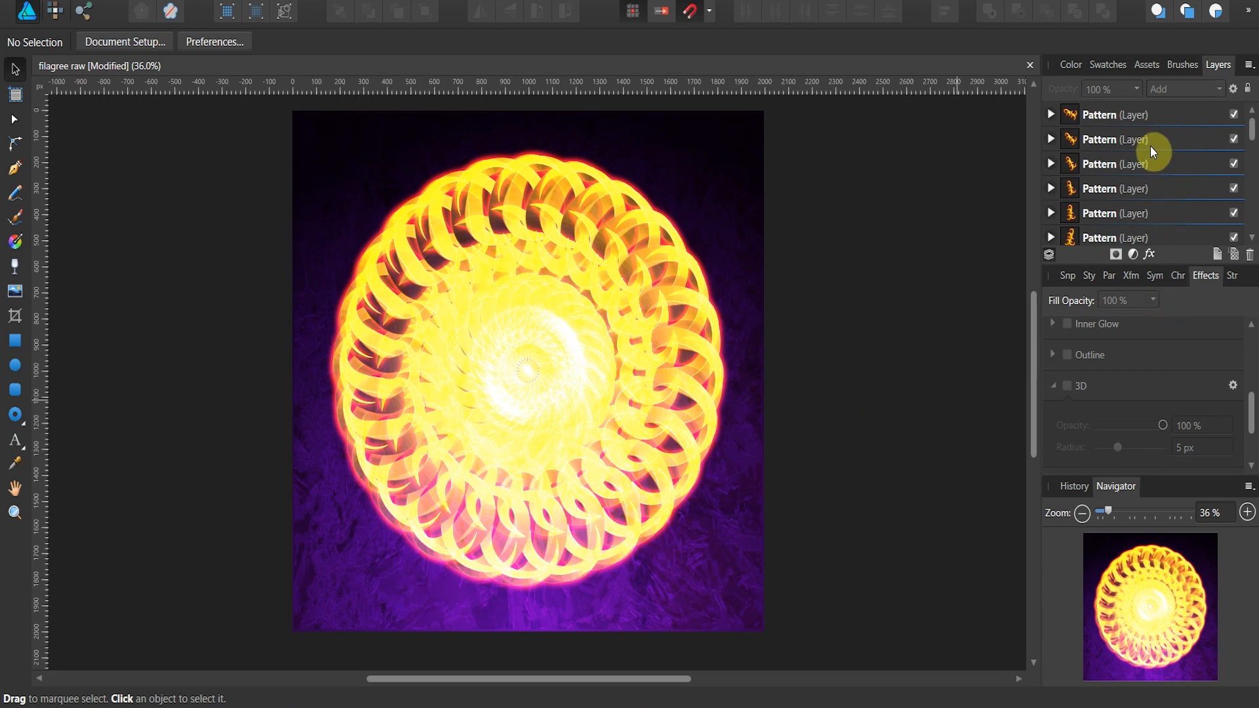
Step: Look through the lower part of the Pattern layer stack
scroll(1151, 145, down, 3)
scroll(1151, 145, down, 3)
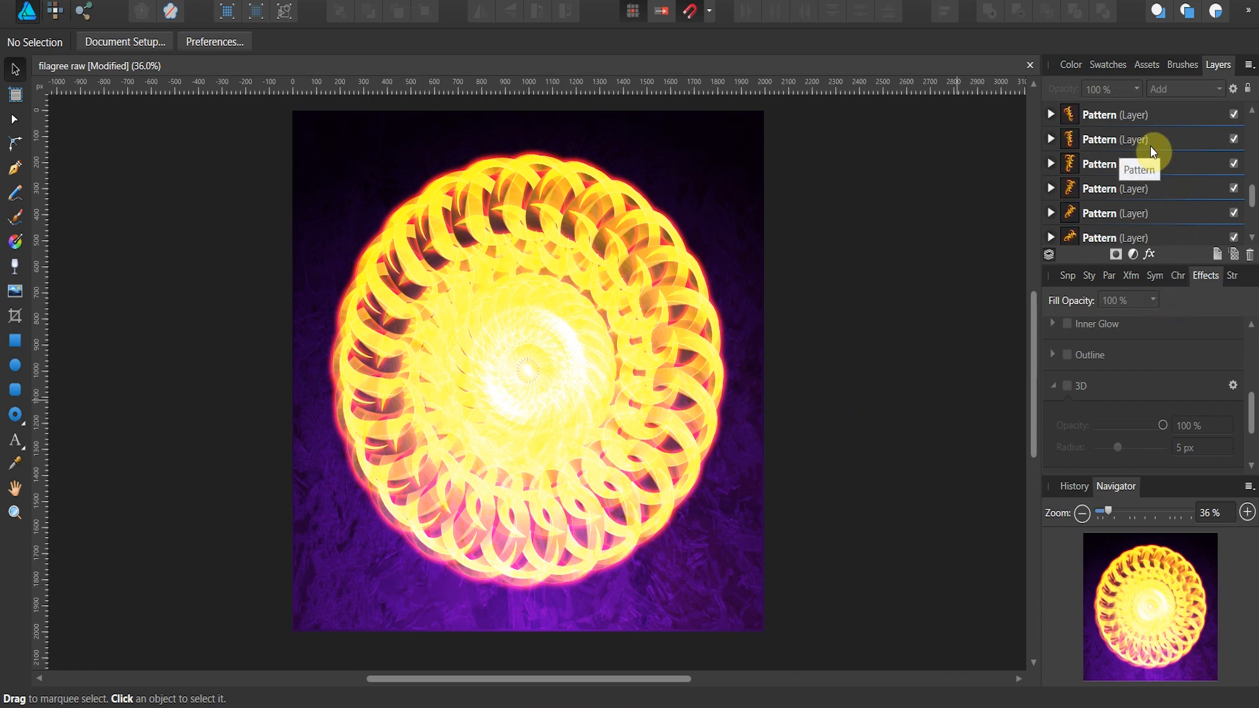